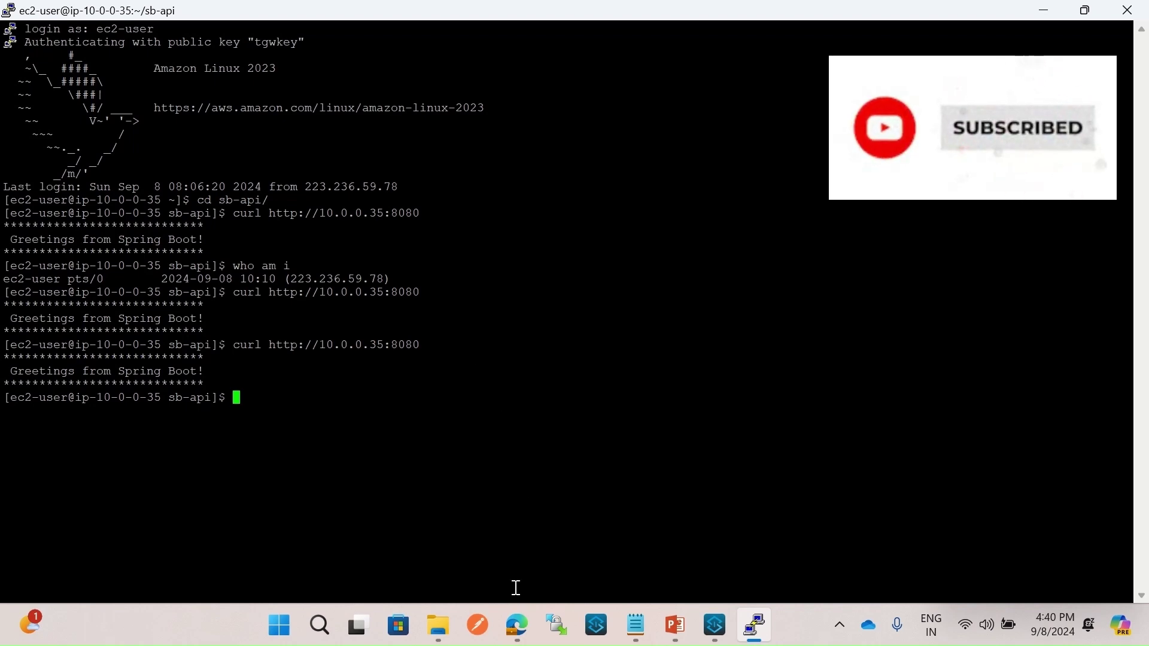
Step: Switch to Edge, open hello-app from the Runtime Manager applications list, and open its application URL
{"action": "left_click", "coordinate": [515, 622]}
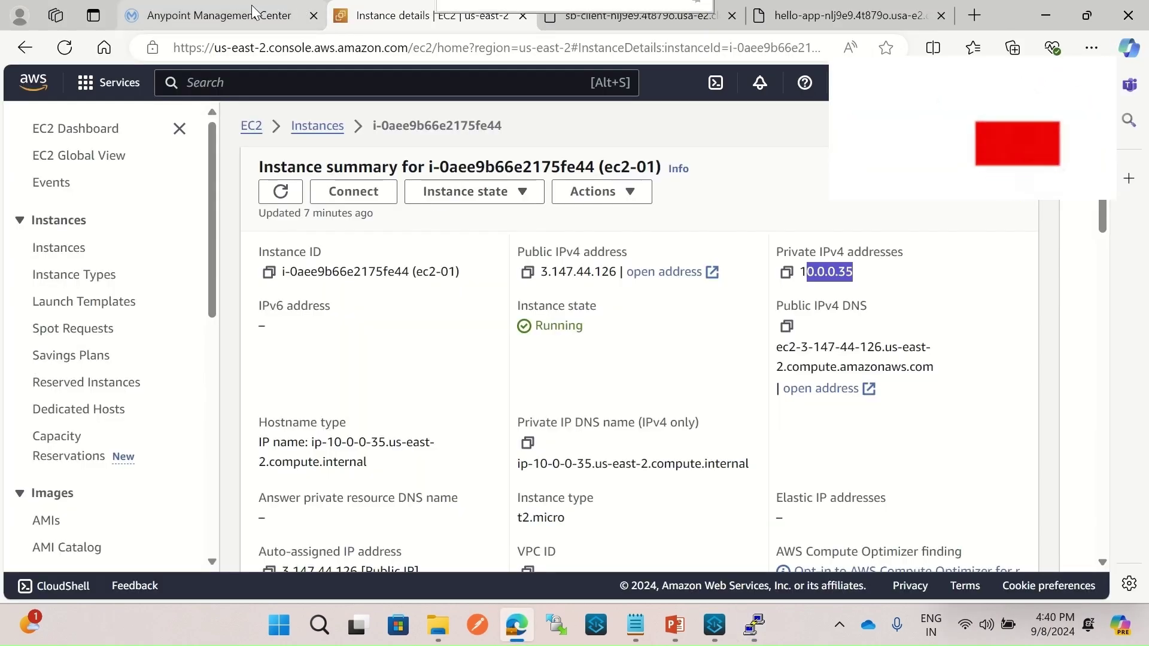
{"action": "left_click", "coordinate": [210, 15]}
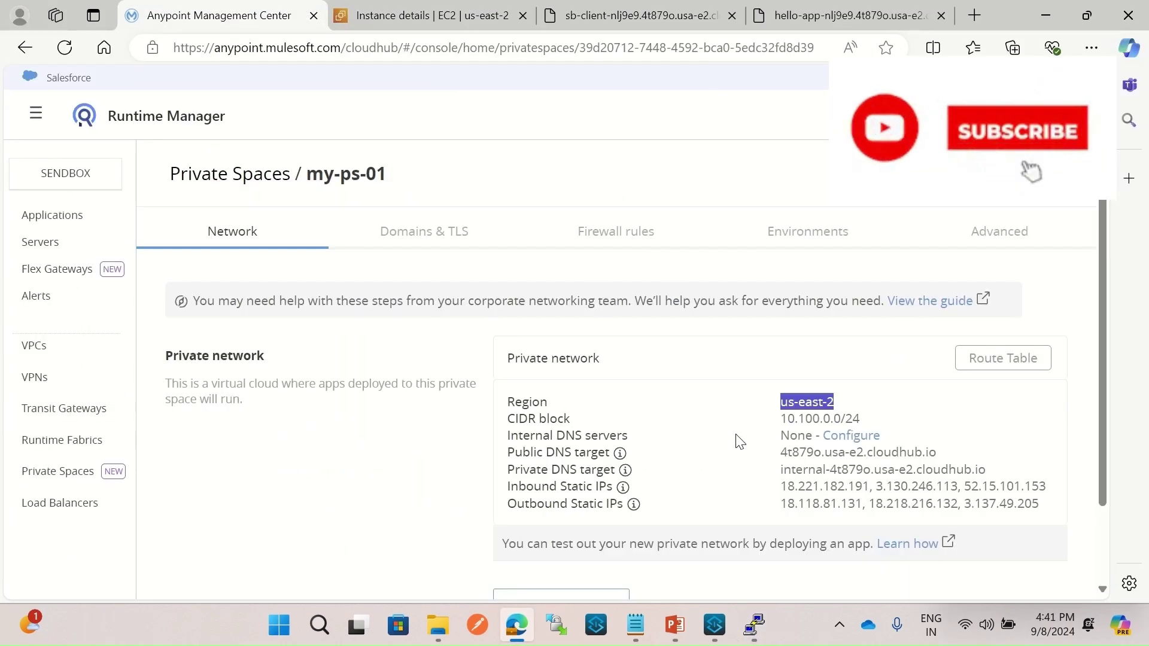
{"action": "left_click", "coordinate": [75, 216]}
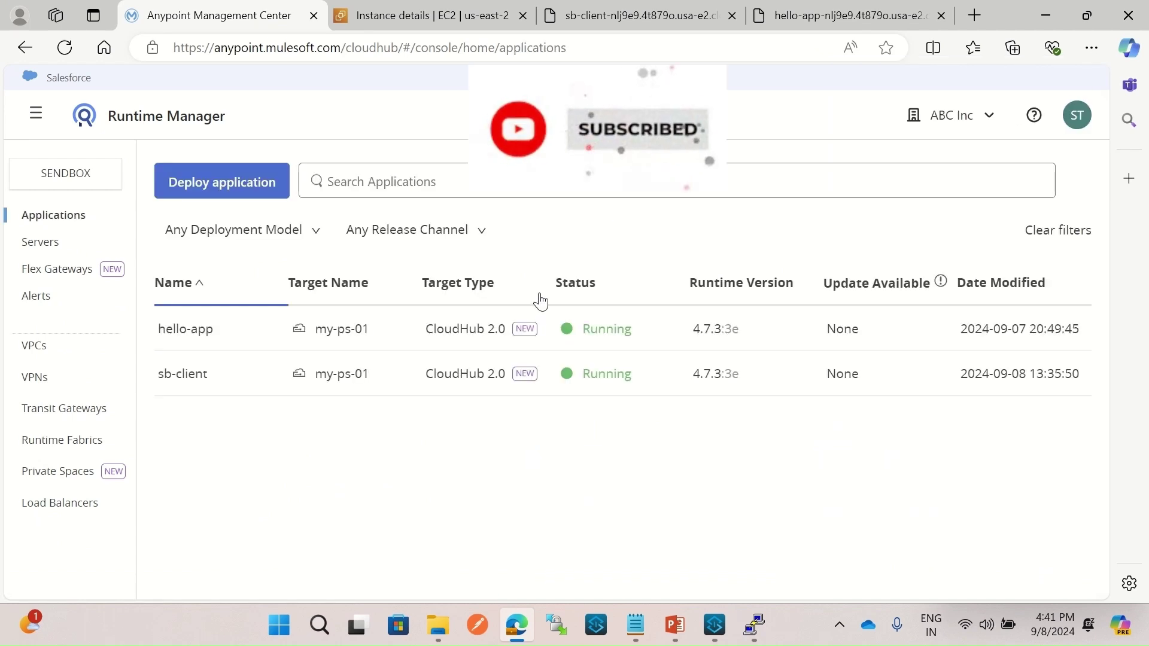
{"action": "left_click", "coordinate": [191, 334]}
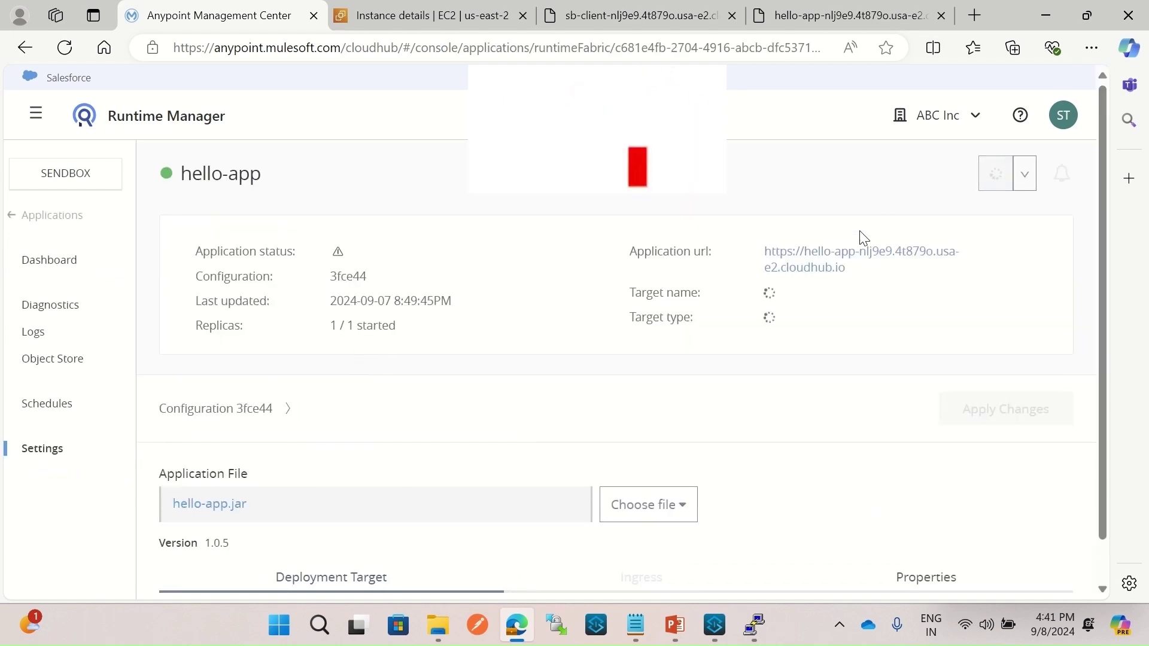
{"action": "left_click", "coordinate": [848, 261]}
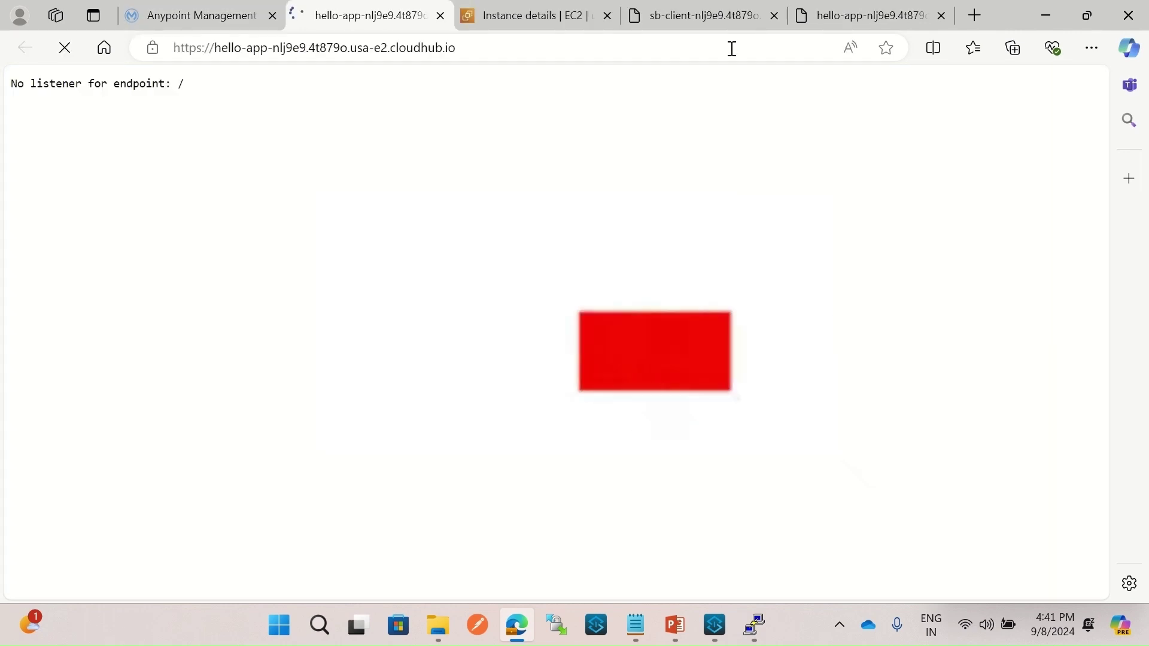
Step: Close the old hello-app browser tab and request the /hello path on hello-app-nlj9e9.4t879o.usa-e2.cloudhub.io
{"action": "left_click", "coordinate": [941, 16]}
{"action": "left_click", "coordinate": [520, 49]}
{"action": "left_click", "coordinate": [524, 51]}
{"action": "type", "text": "/"}
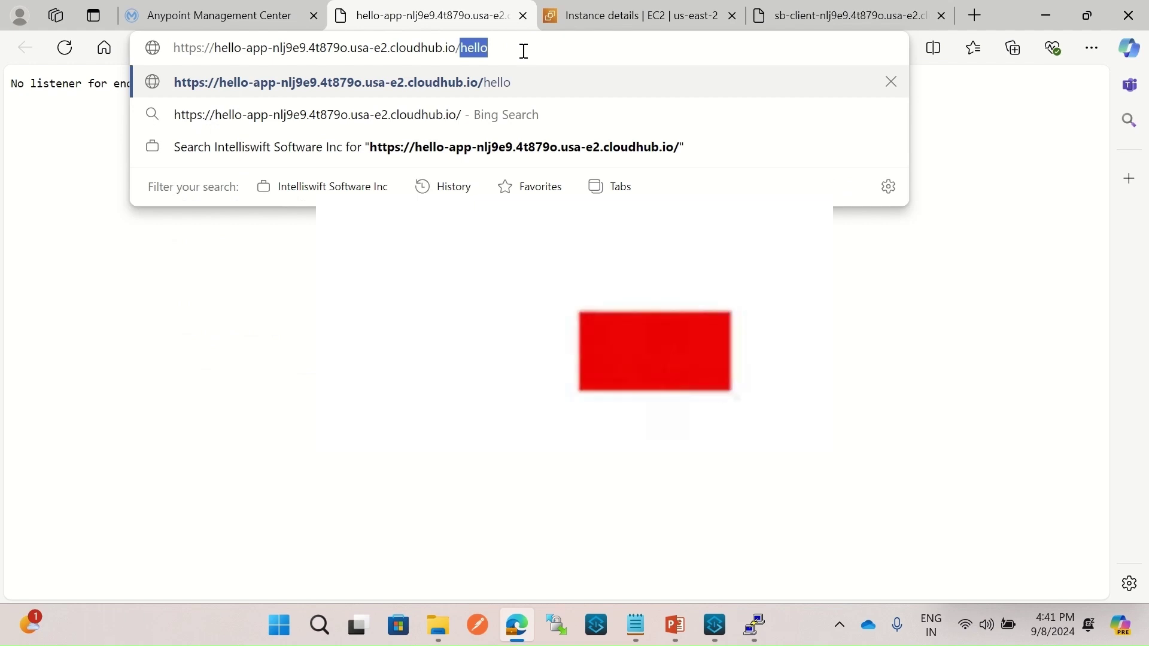
{"action": "type", "text": "hello"}
{"action": "key", "text": "Return"}
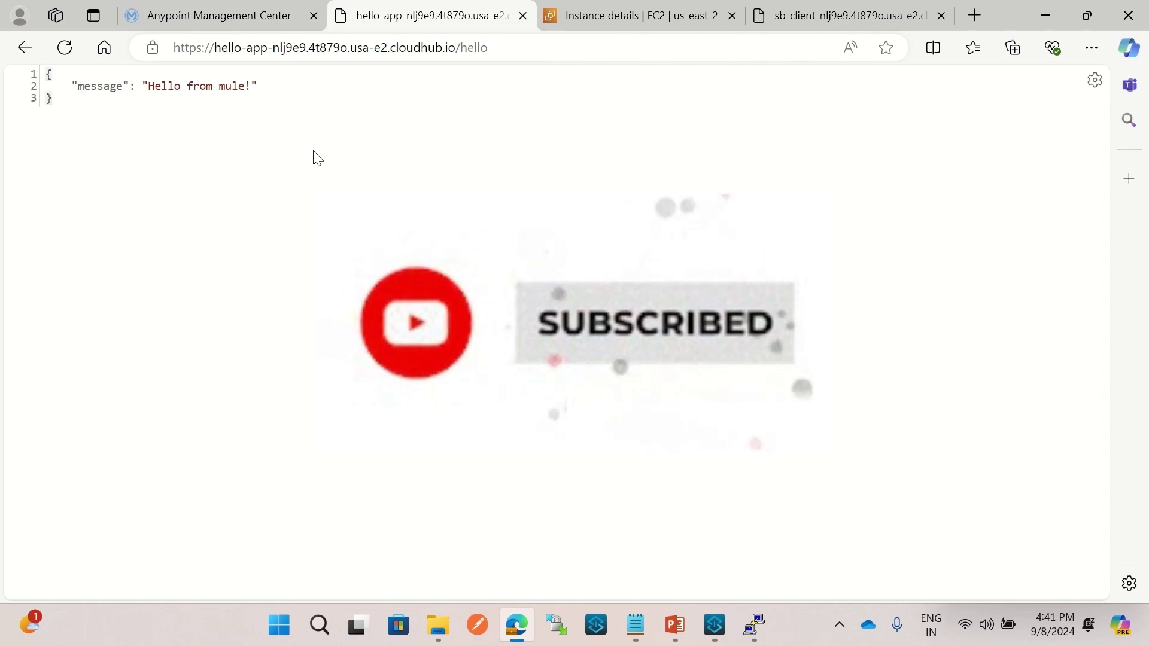
Step: Switch to Anypoint Studio and examine the Listener path and the Transform Message payload in hello-appFlow
{"action": "left_click", "coordinate": [714, 612]}
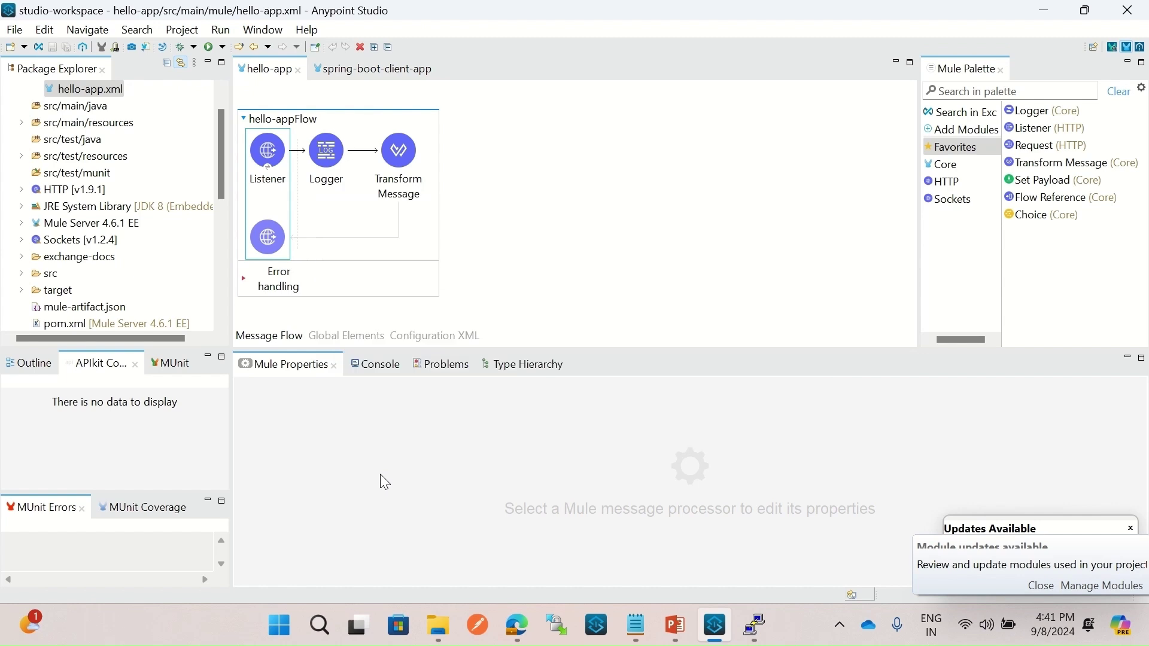
{"action": "double_click", "coordinate": [393, 519]}
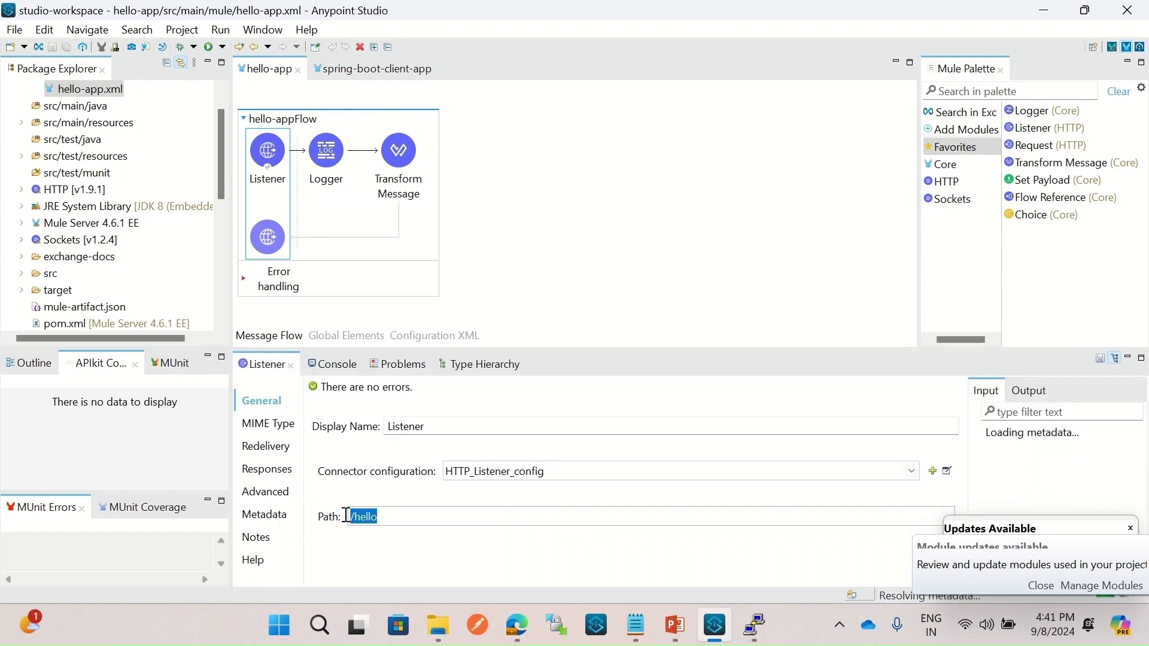
{"action": "left_click", "coordinate": [399, 153]}
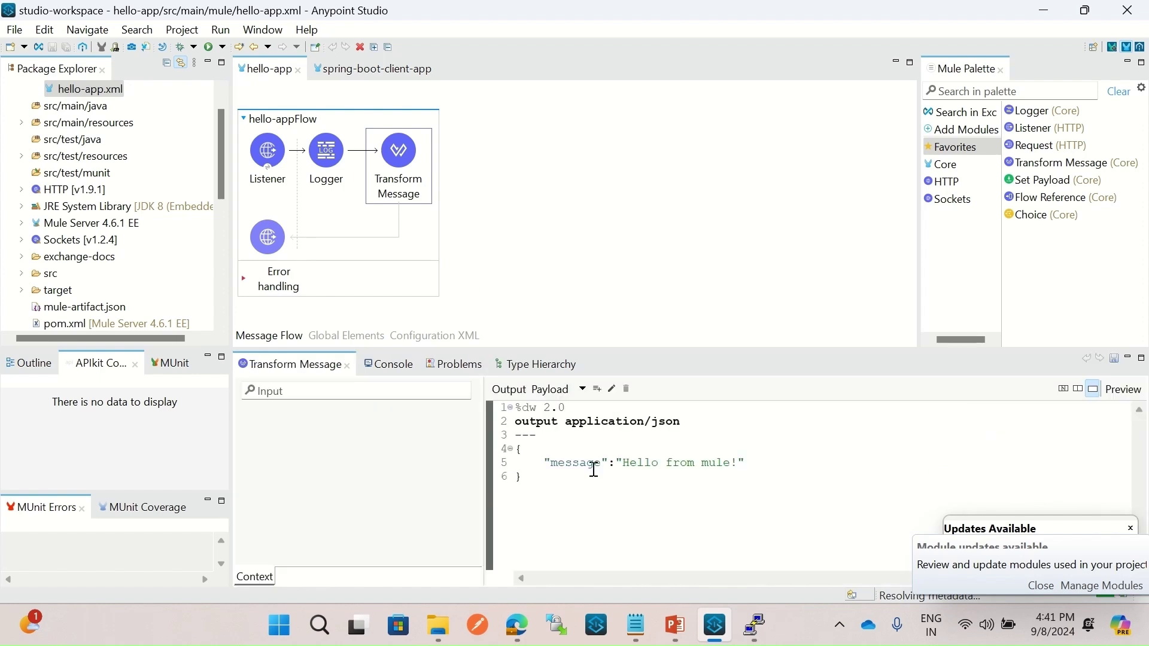
{"action": "left_click", "coordinate": [567, 145]}
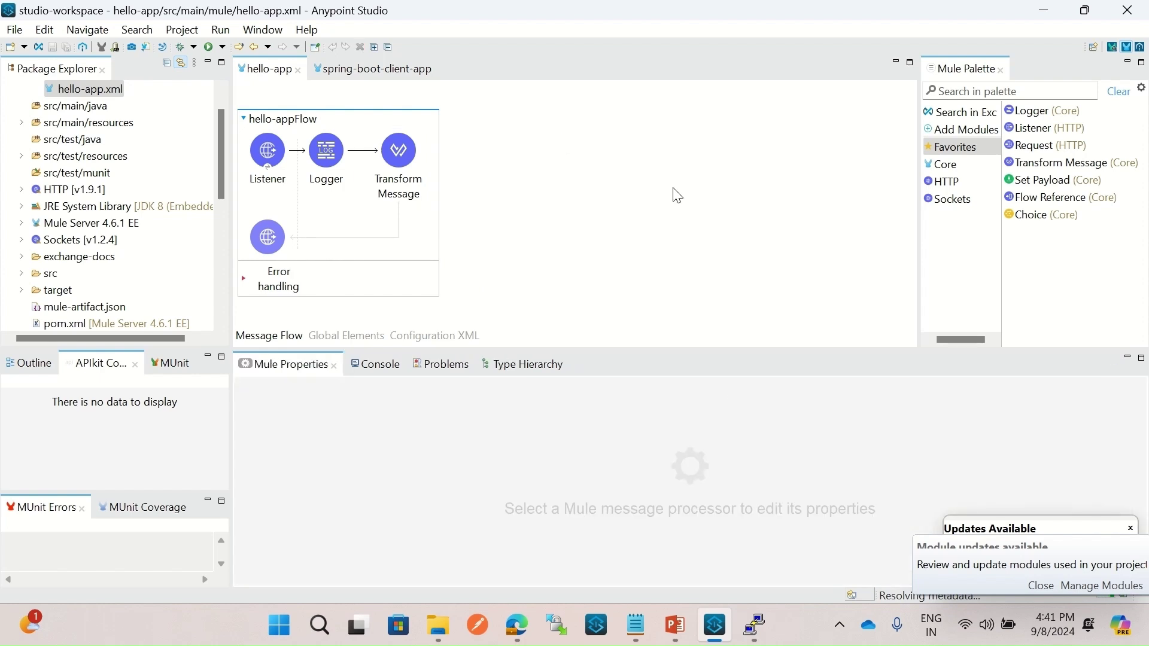
Step: Return to Edge and copy the public endpoint URL from the hello-app page in Runtime Manager
{"action": "mouse_move", "coordinate": [517, 625]}
{"action": "left_click", "coordinate": [513, 500]}
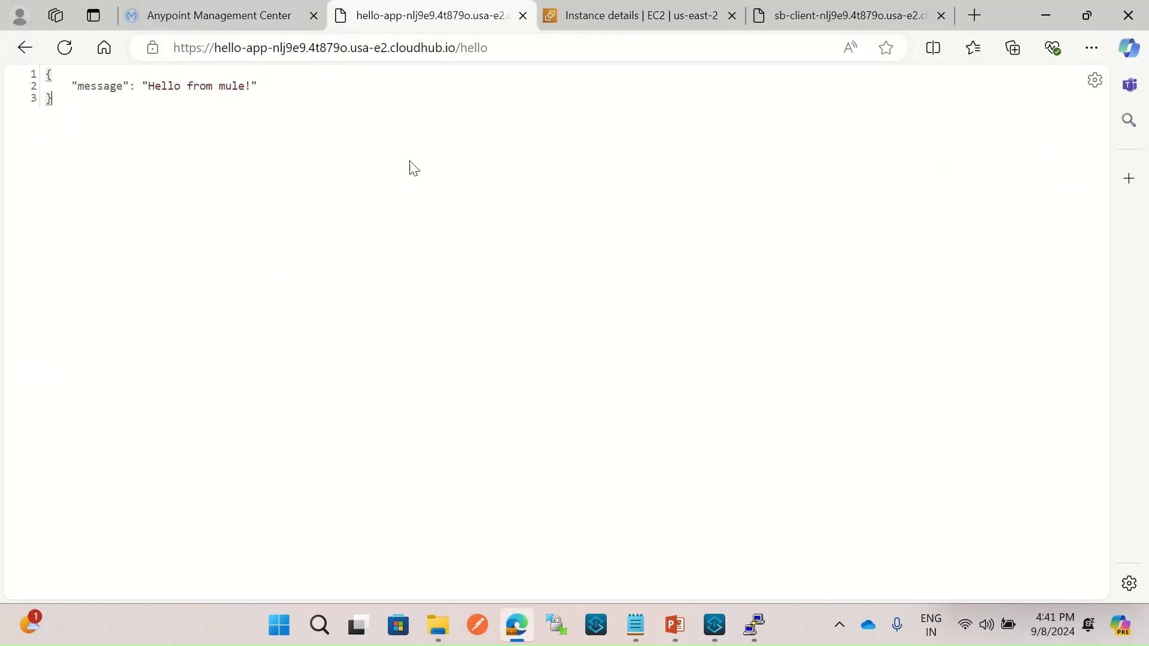
{"action": "left_click", "coordinate": [176, 16]}
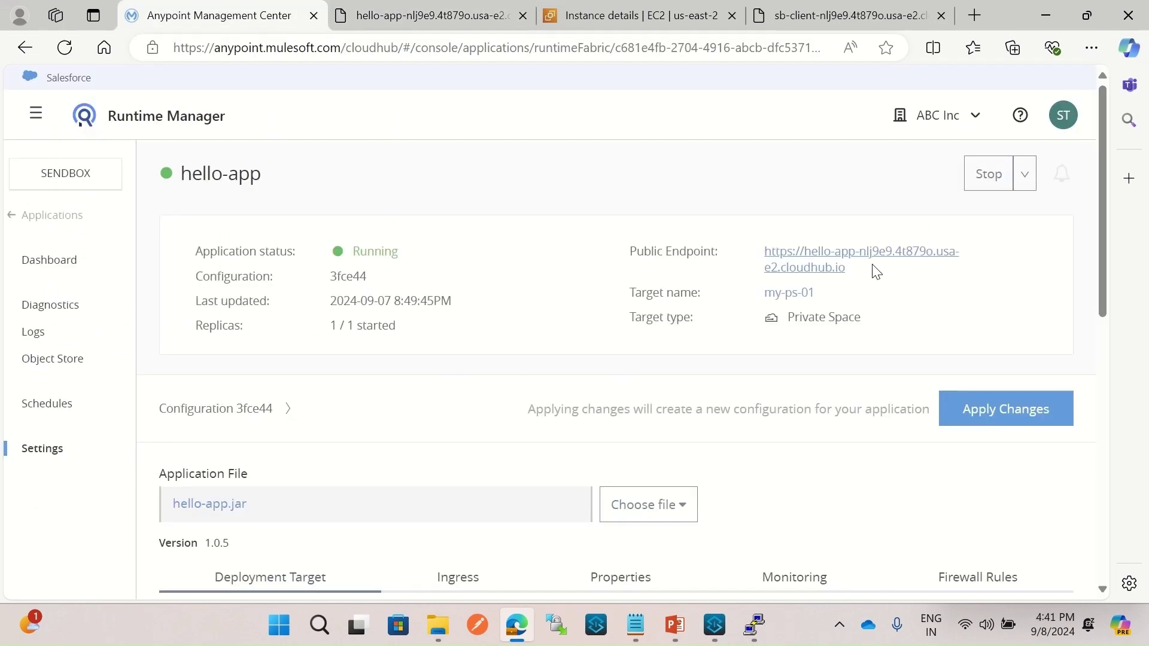
{"action": "left_click_drag", "start_coordinate": [875, 271], "coordinate": [763, 253]}
{"action": "key", "text": "ctrl+c"}
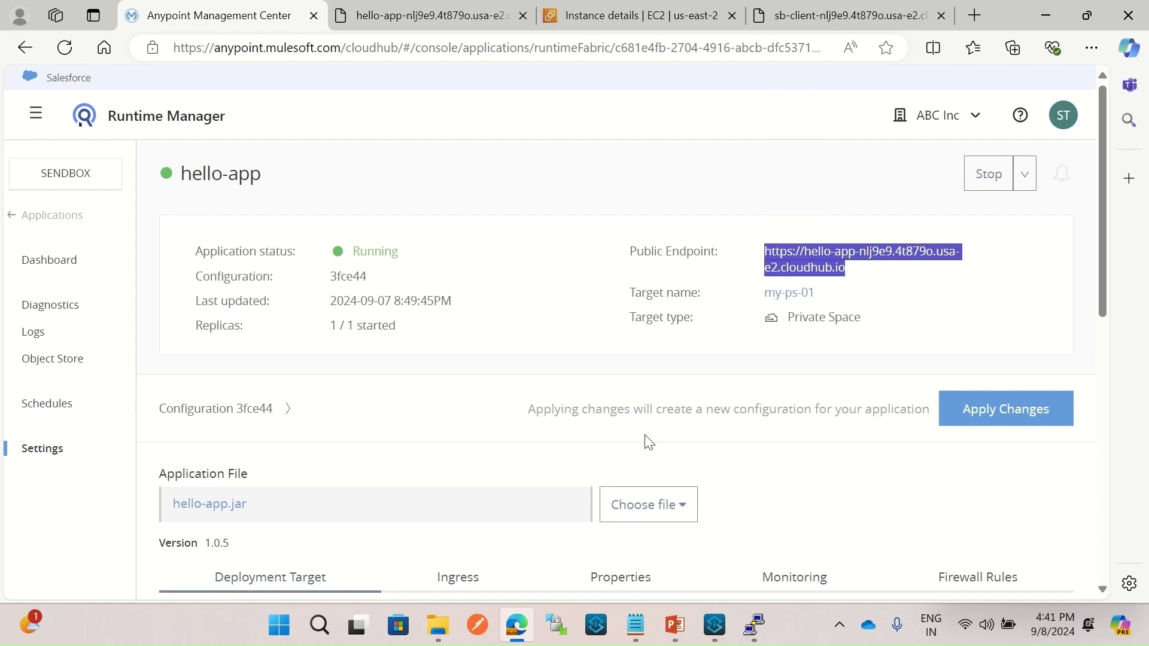
{"action": "left_click", "coordinate": [754, 625]}
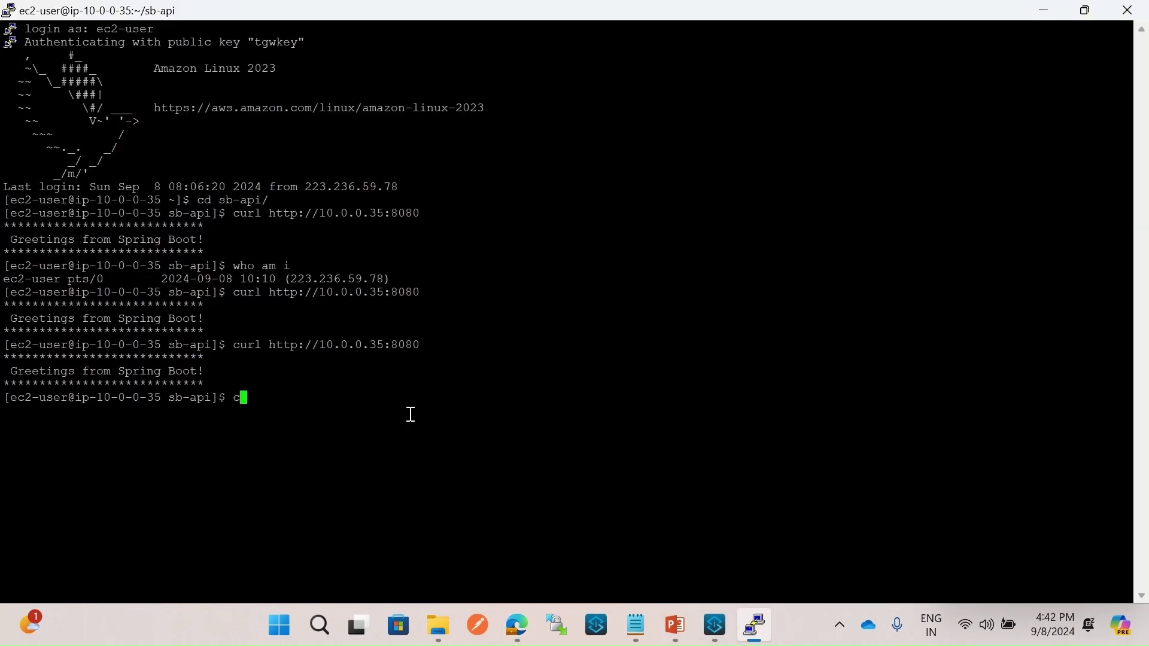
{"action": "type", "text": "curl"}
{"action": "right_click", "coordinate": [463, 411]}
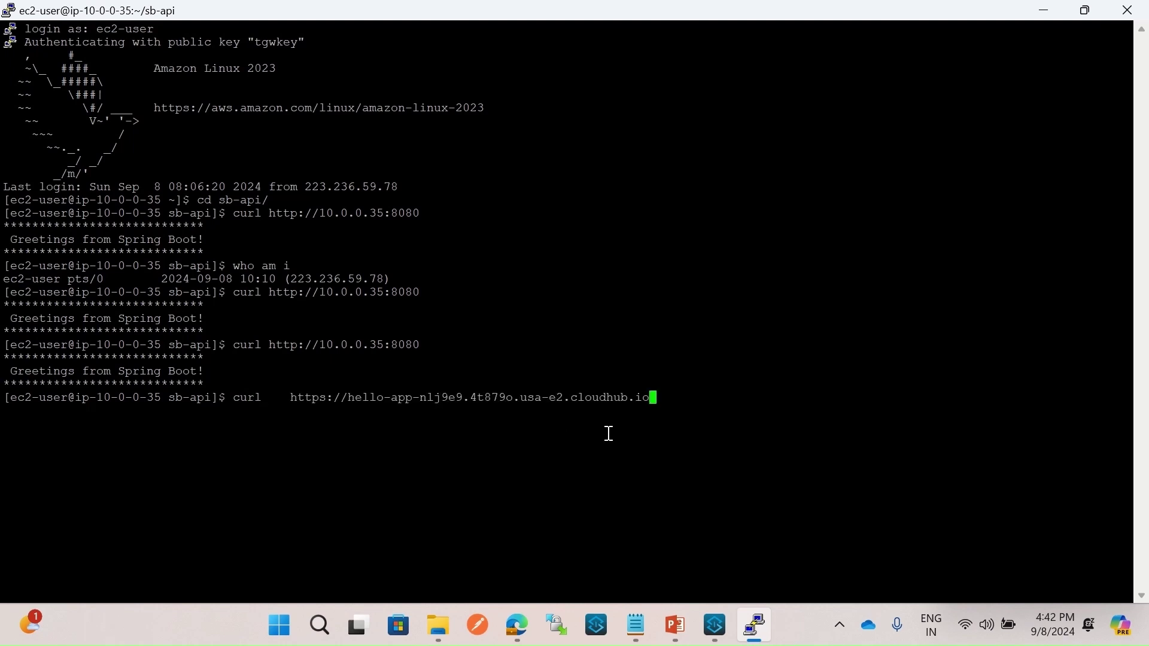
{"action": "type", "text": "/hello"}
{"action": "key", "text": "Return"}
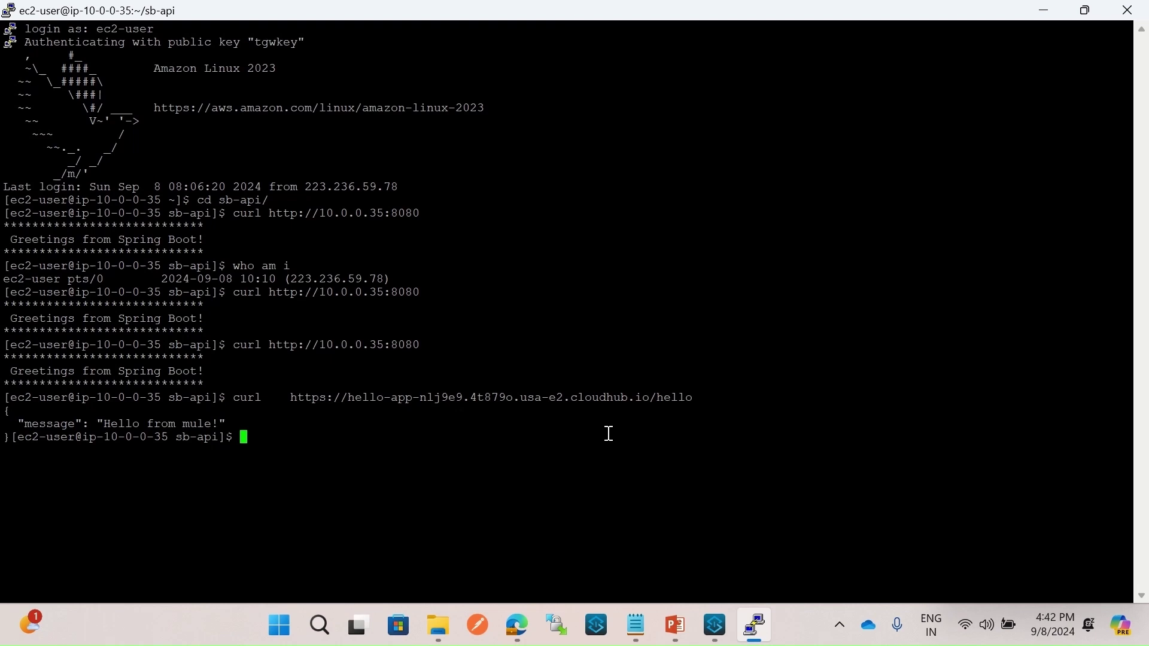
Step: Begin a curl command in the terminal and copy hello-app's private endpoint from its Ingress settings in Edge
{"action": "type", "text": "curl"}
{"action": "left_click", "coordinate": [519, 629]}
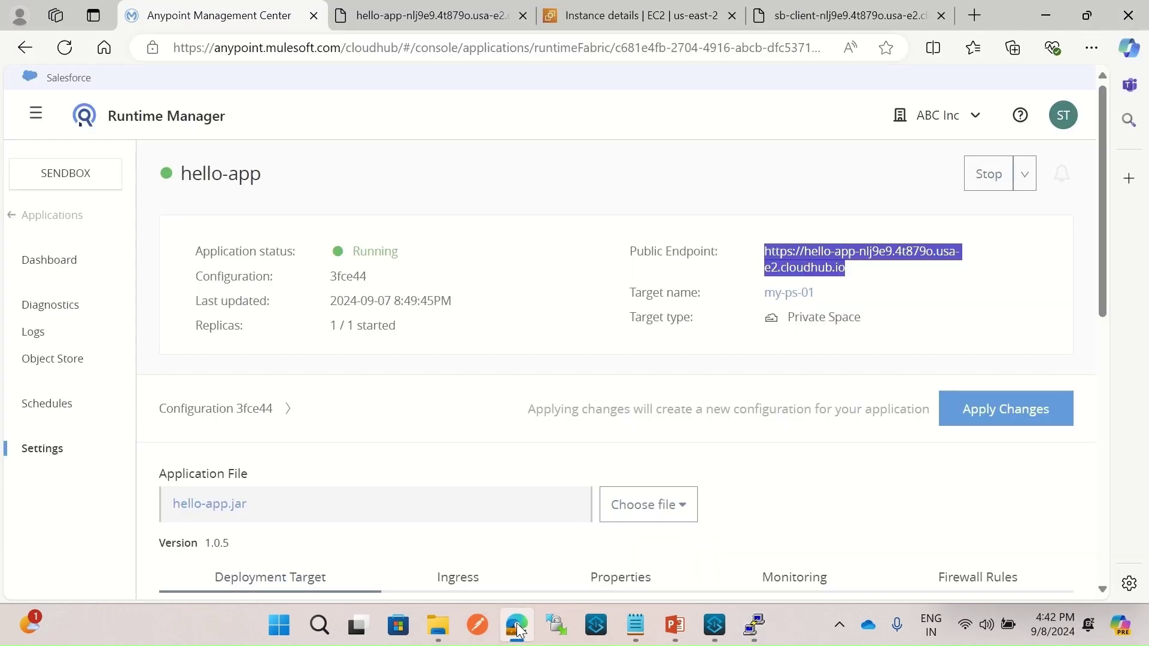
{"action": "scroll", "coordinate": [500, 416], "scroll_direction": "down", "scroll_amount": 3}
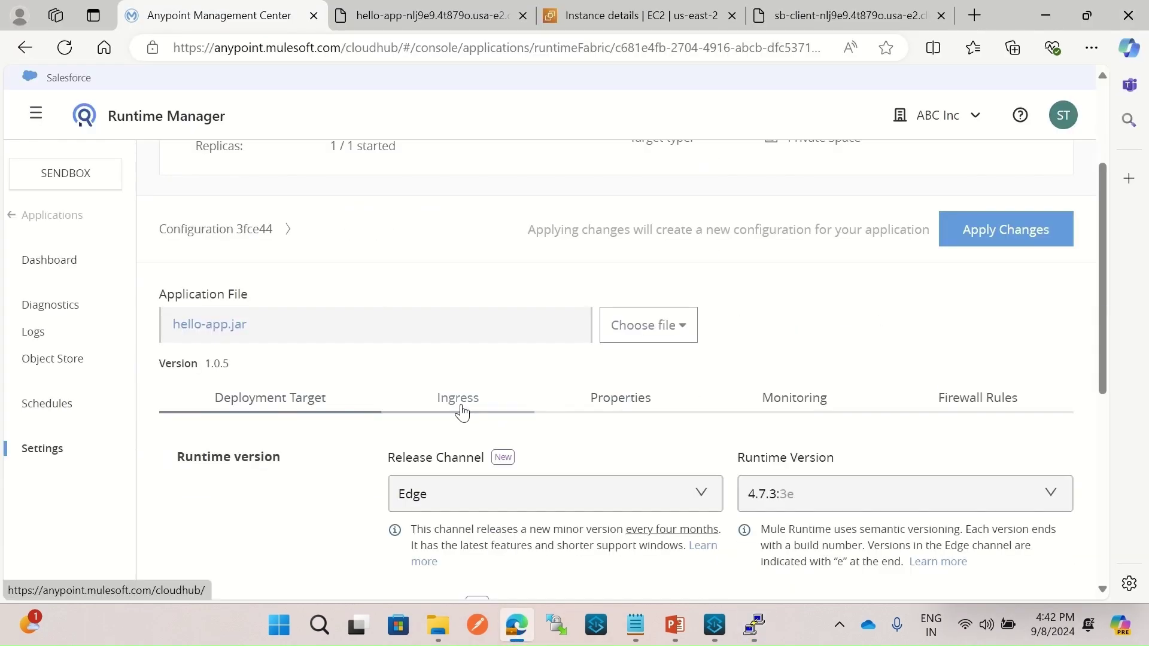
{"action": "left_click", "coordinate": [461, 405]}
{"action": "scroll", "coordinate": [413, 418], "scroll_direction": "down", "scroll_amount": 3}
{"action": "mouse_move", "coordinate": [388, 359]}
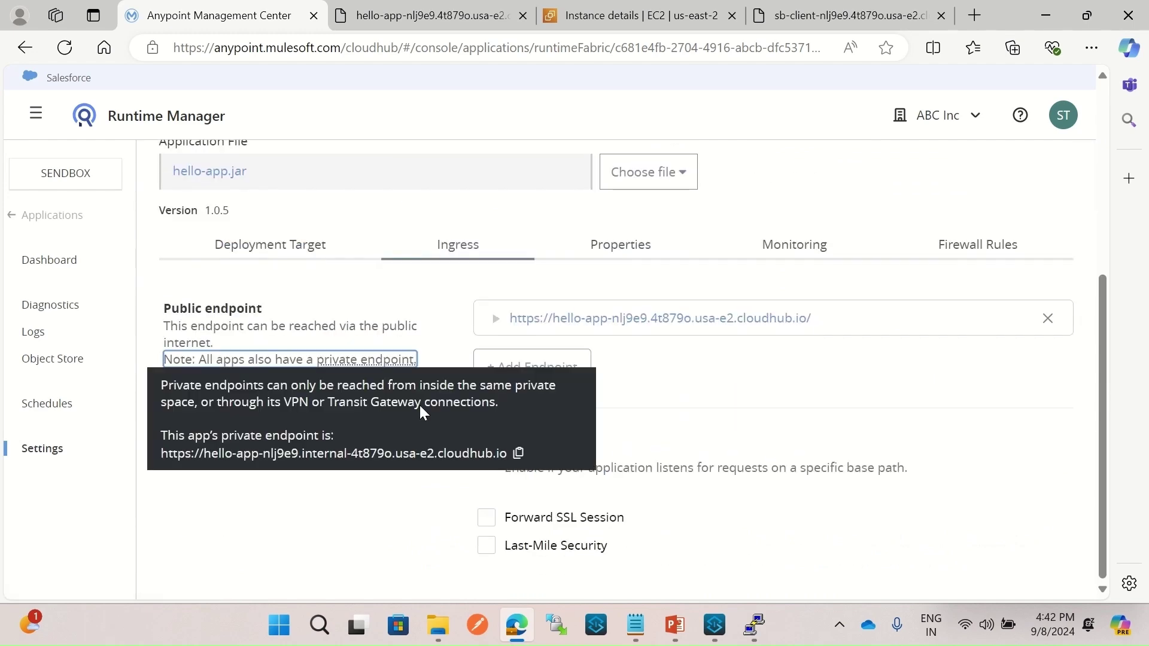
{"action": "left_click", "coordinate": [516, 453]}
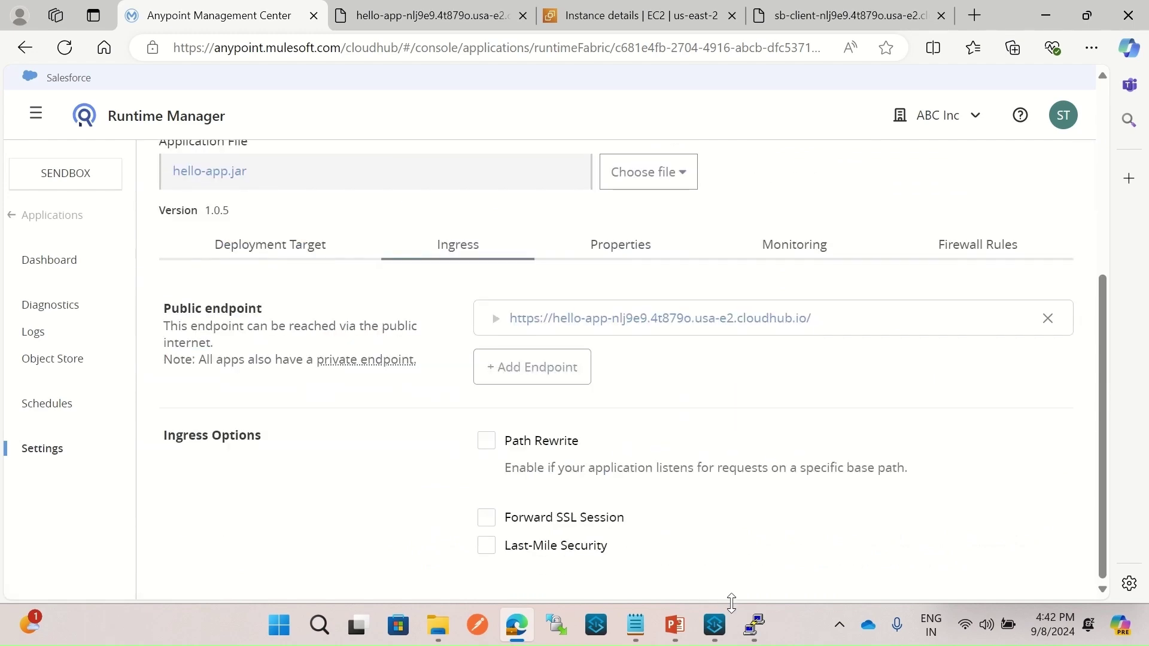
{"action": "left_click", "coordinate": [763, 626]}
{"action": "right_click", "coordinate": [526, 498]}
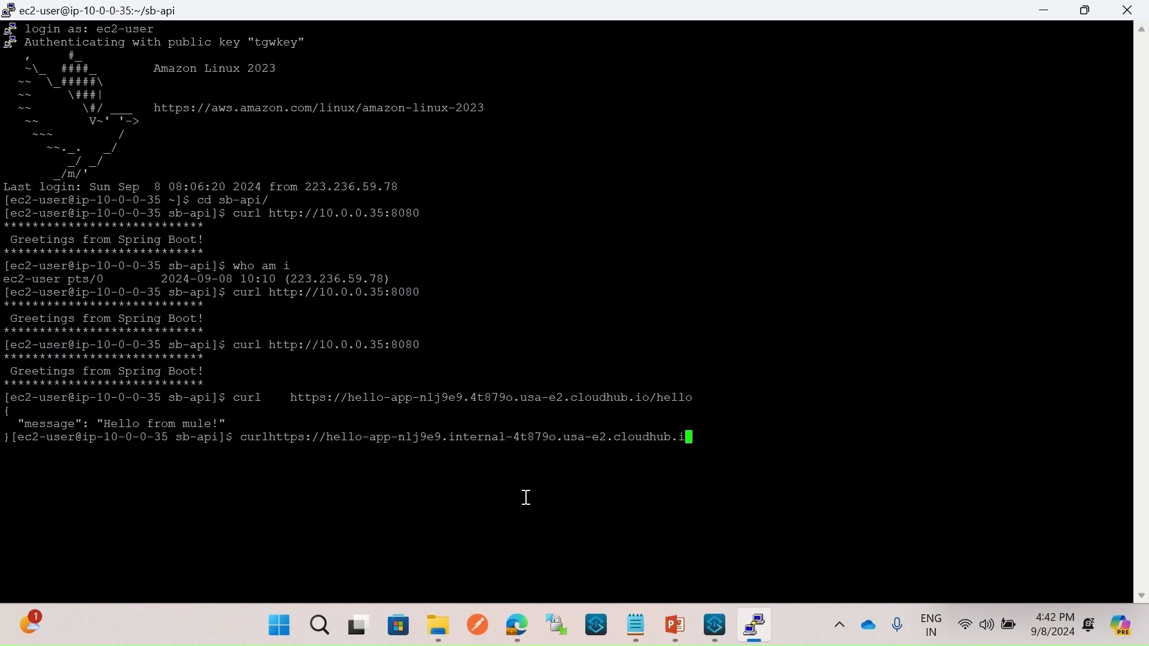
{"action": "type", "text": "/hello"}
{"action": "key", "text": "Return"}
Step: Review the transit gateway diagram in PowerPoint, and examine the Listener and Request settings of spring-boot-client-app in Anypoint Studio
{"action": "left_click", "coordinate": [675, 625]}
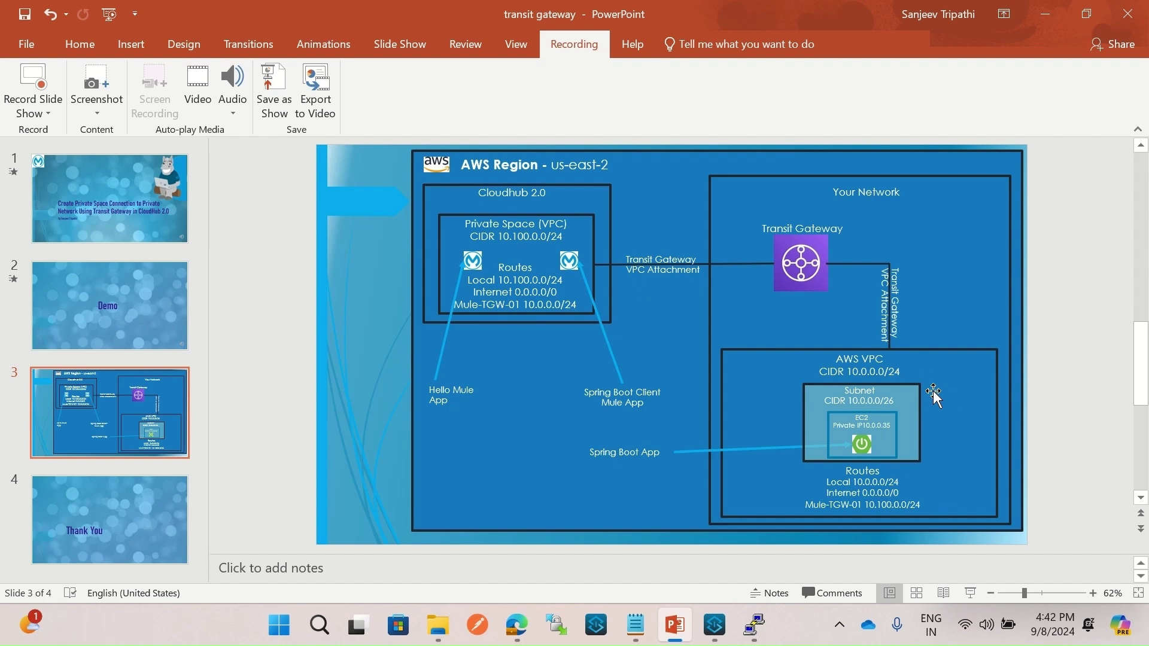
{"action": "left_click", "coordinate": [716, 628]}
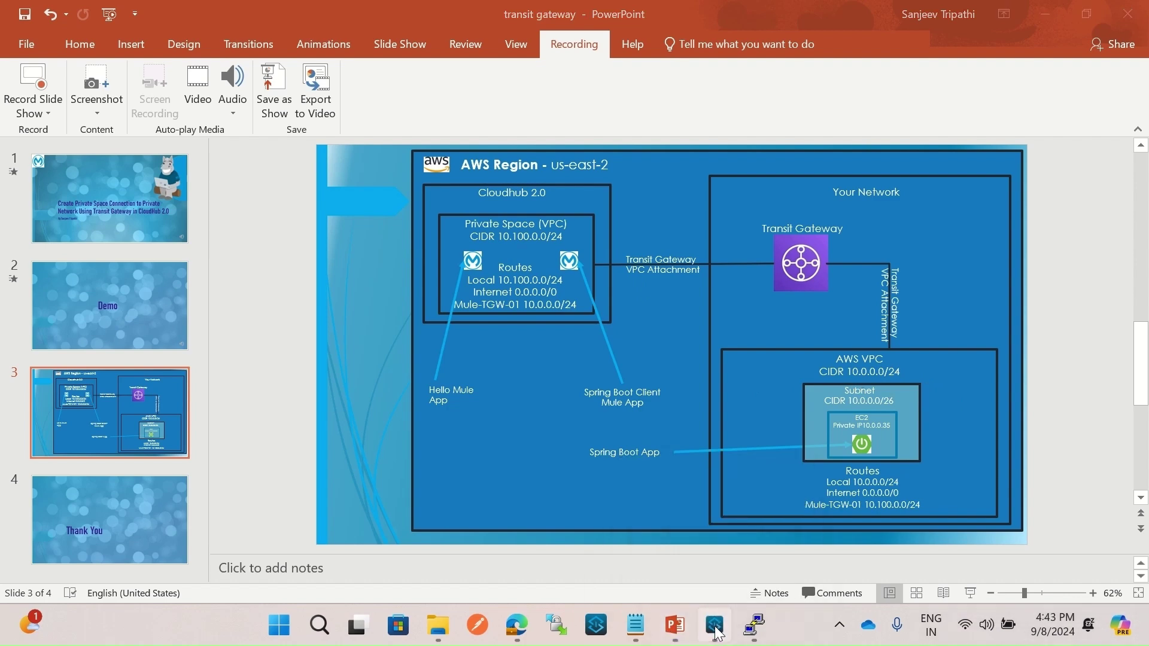
{"action": "scroll", "coordinate": [119, 138], "scroll_direction": "up", "scroll_amount": 1}
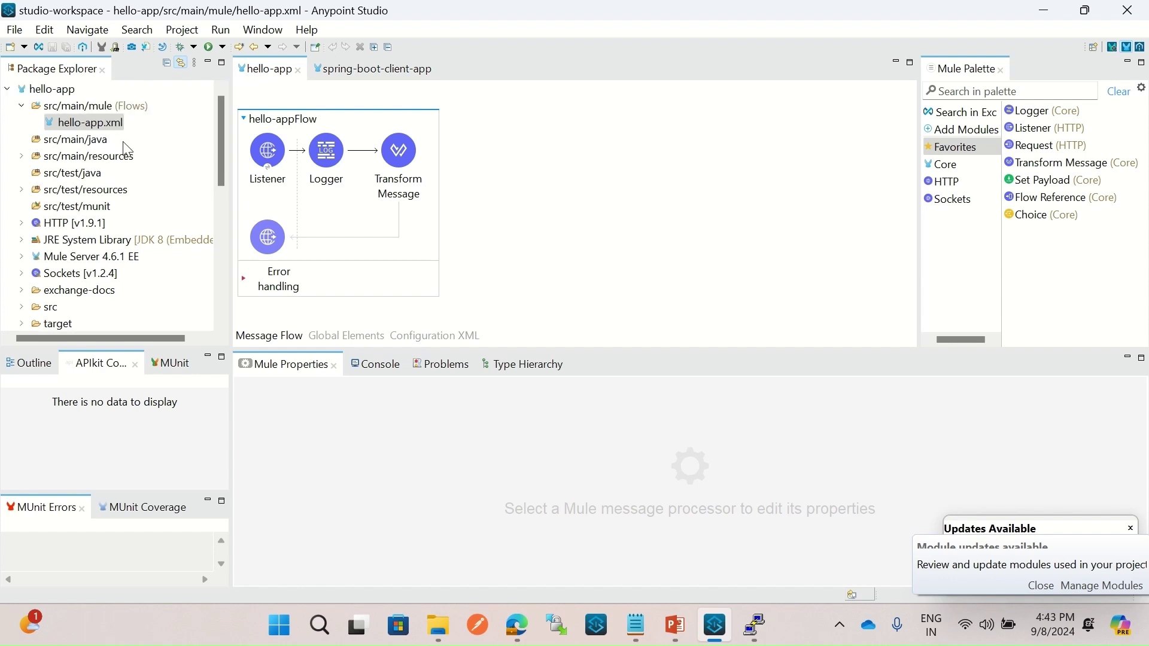
{"action": "double_click", "coordinate": [34, 93]}
{"action": "left_click", "coordinate": [66, 140]}
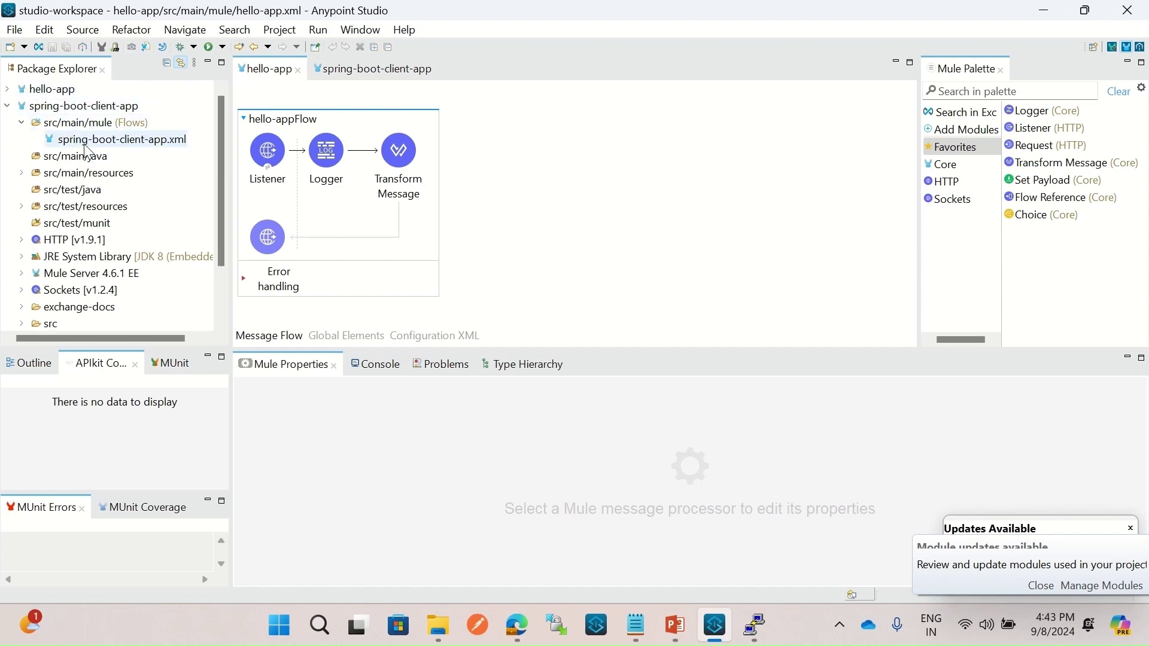
{"action": "double_click", "coordinate": [85, 144]}
{"action": "left_click", "coordinate": [268, 161]}
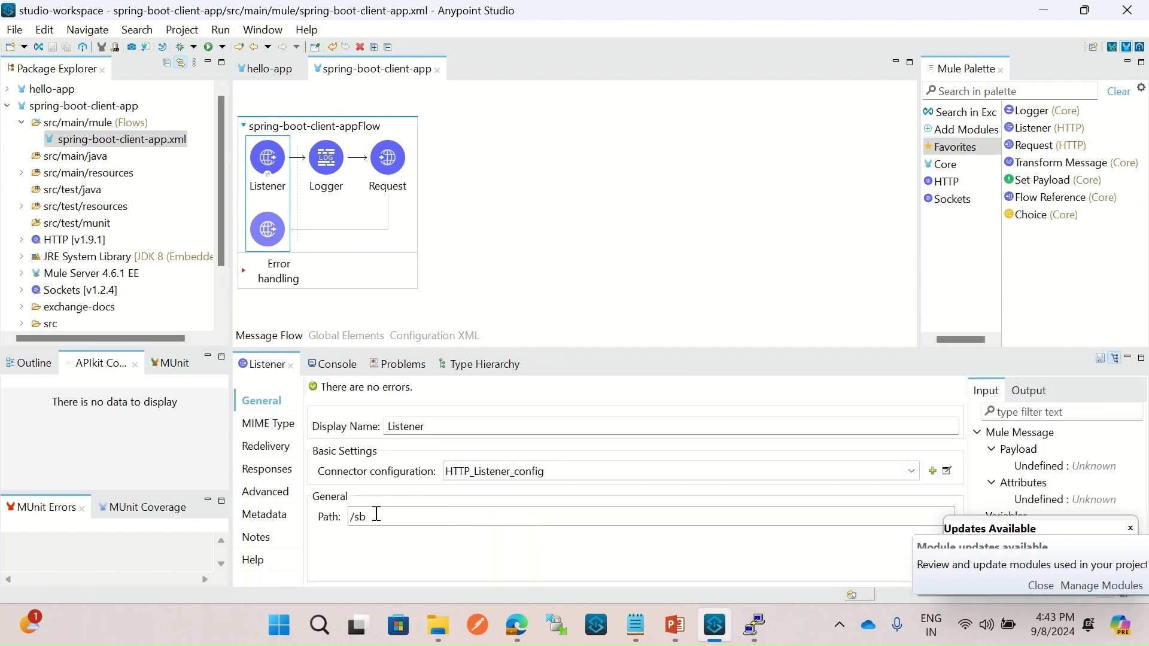
{"action": "left_click", "coordinate": [389, 165]}
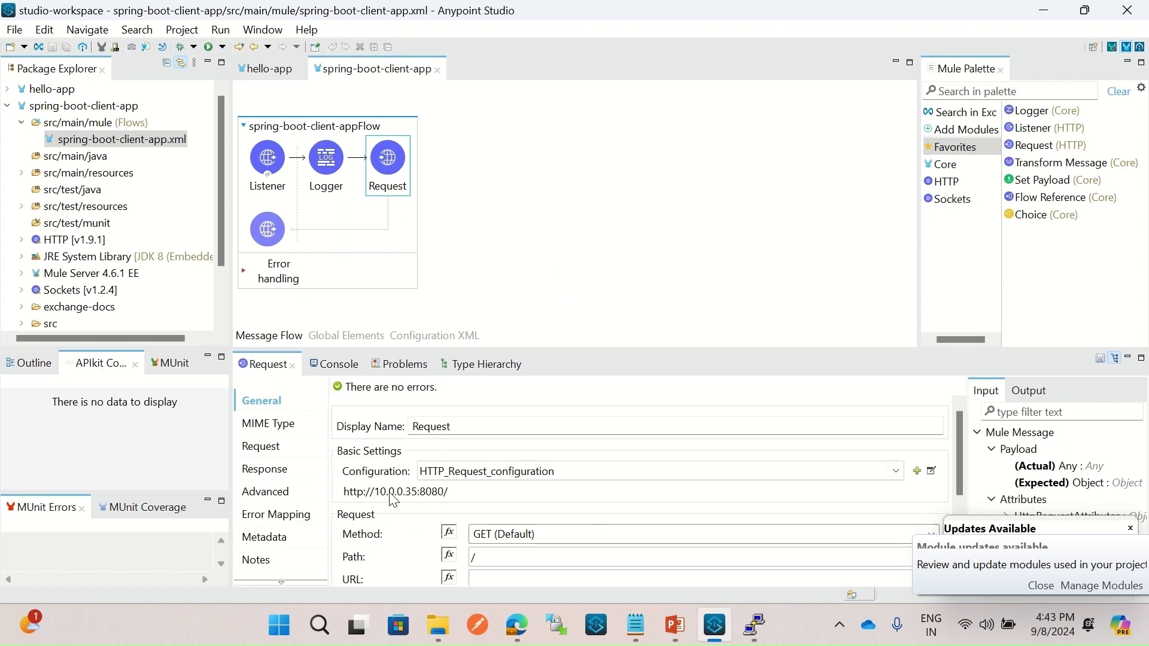
{"action": "left_click", "coordinate": [335, 312]}
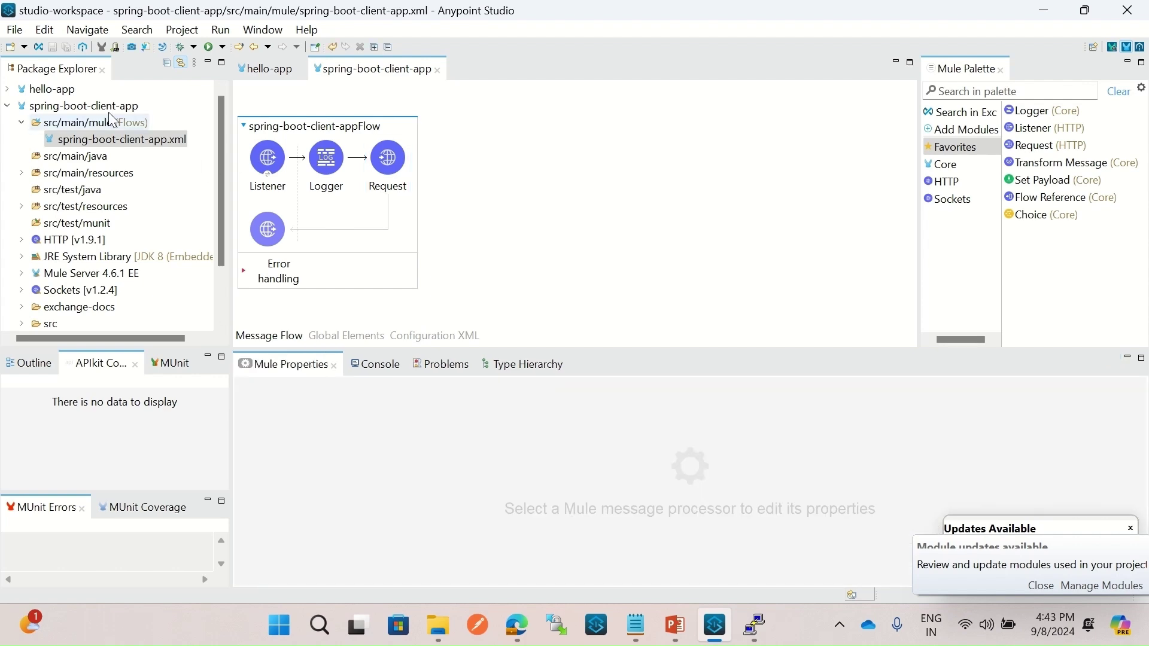
Step: Export the spring-boot-client-app project as a deployable archive to C:\exports\spring-boot-client-app, replacing the existing JAR
{"action": "left_click", "coordinate": [106, 107]}
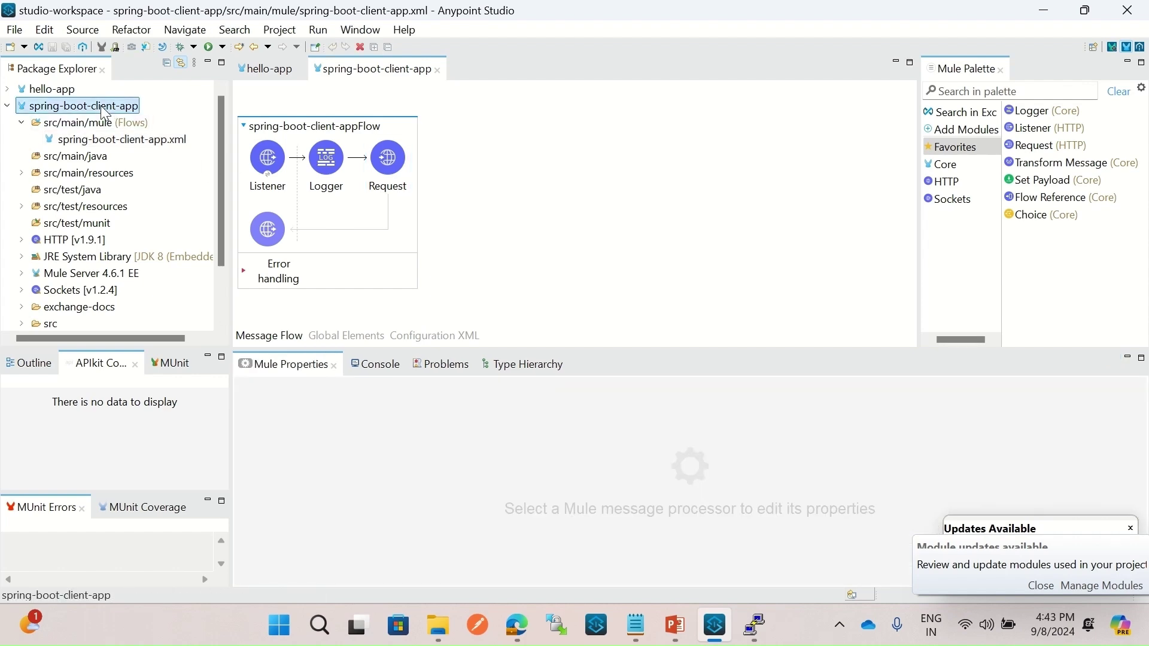
{"action": "right_click", "coordinate": [106, 113]}
{"action": "left_click", "coordinate": [167, 314]}
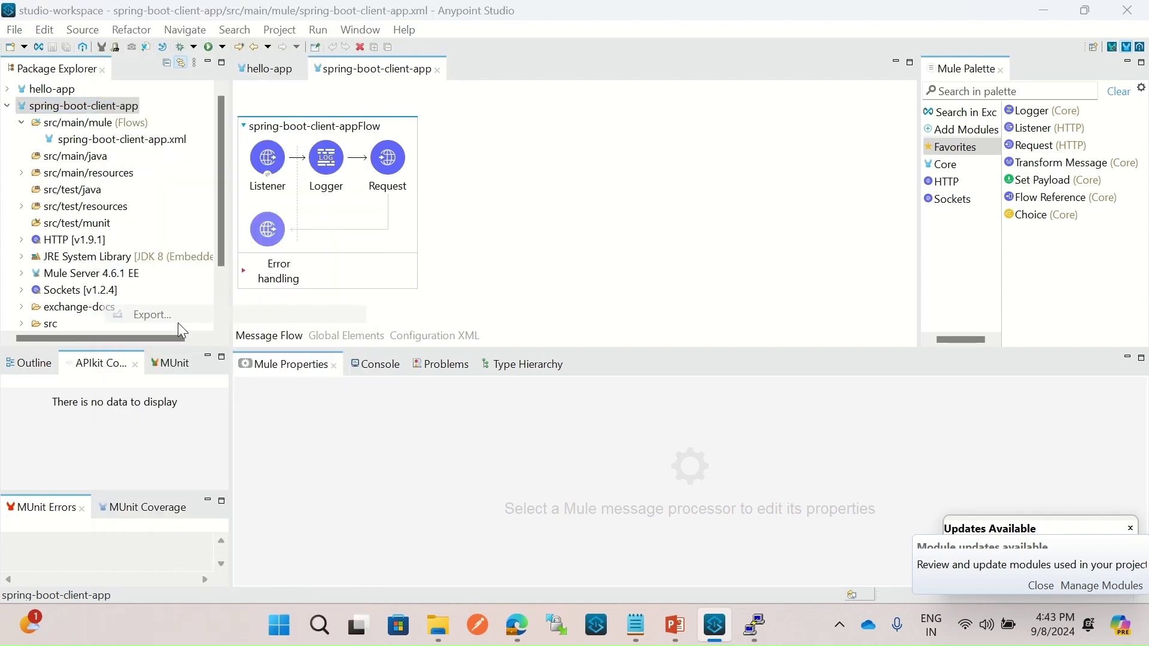
{"action": "left_click", "coordinate": [611, 366]}
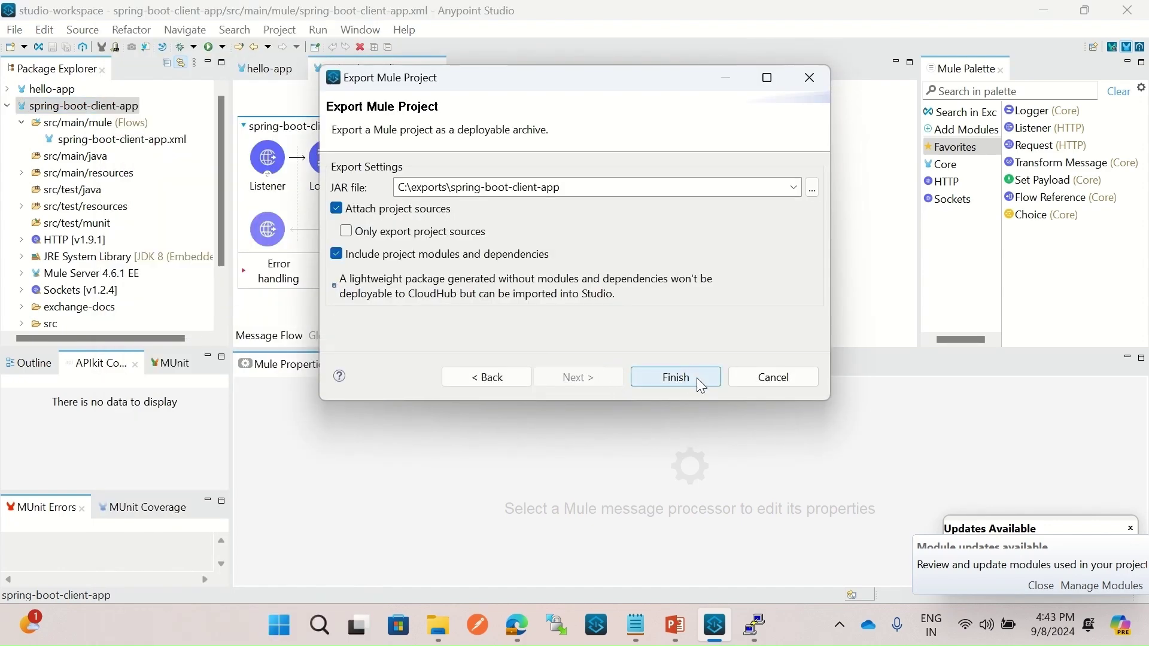
{"action": "left_click", "coordinate": [698, 383]}
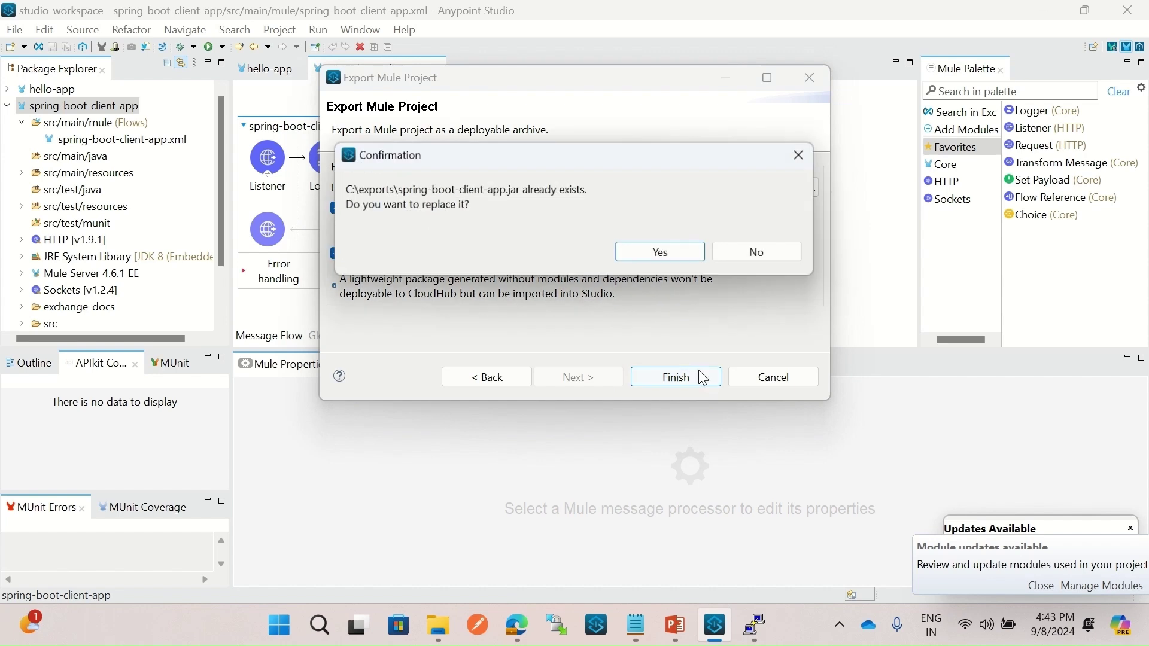
{"action": "left_click", "coordinate": [663, 253]}
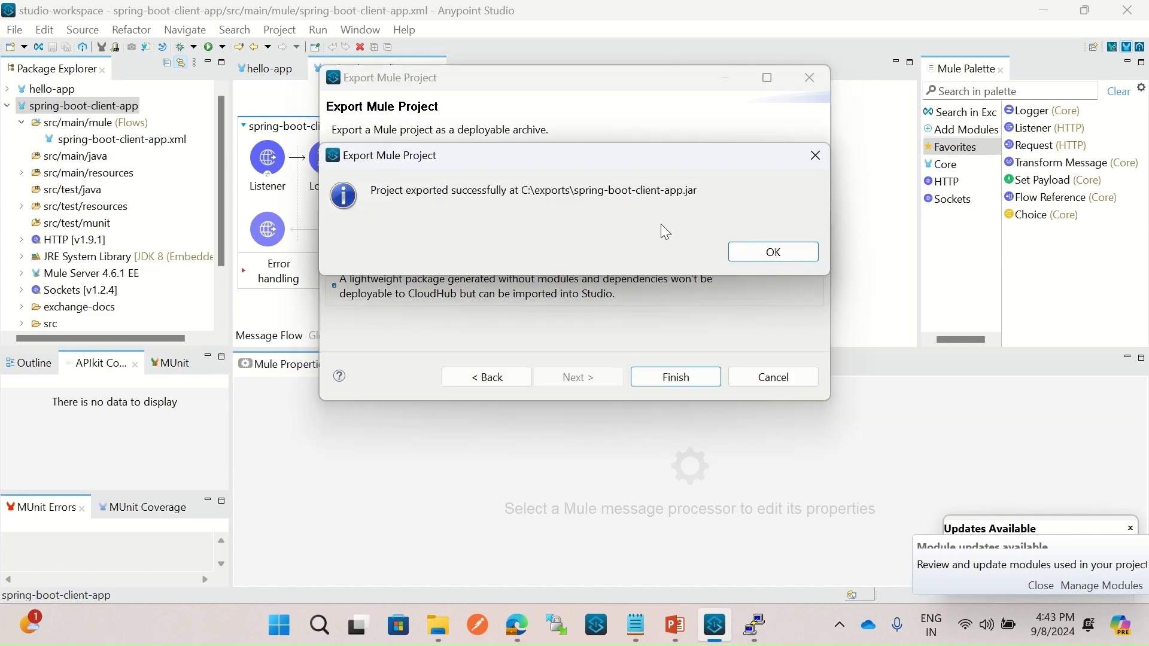
{"action": "left_click", "coordinate": [772, 252]}
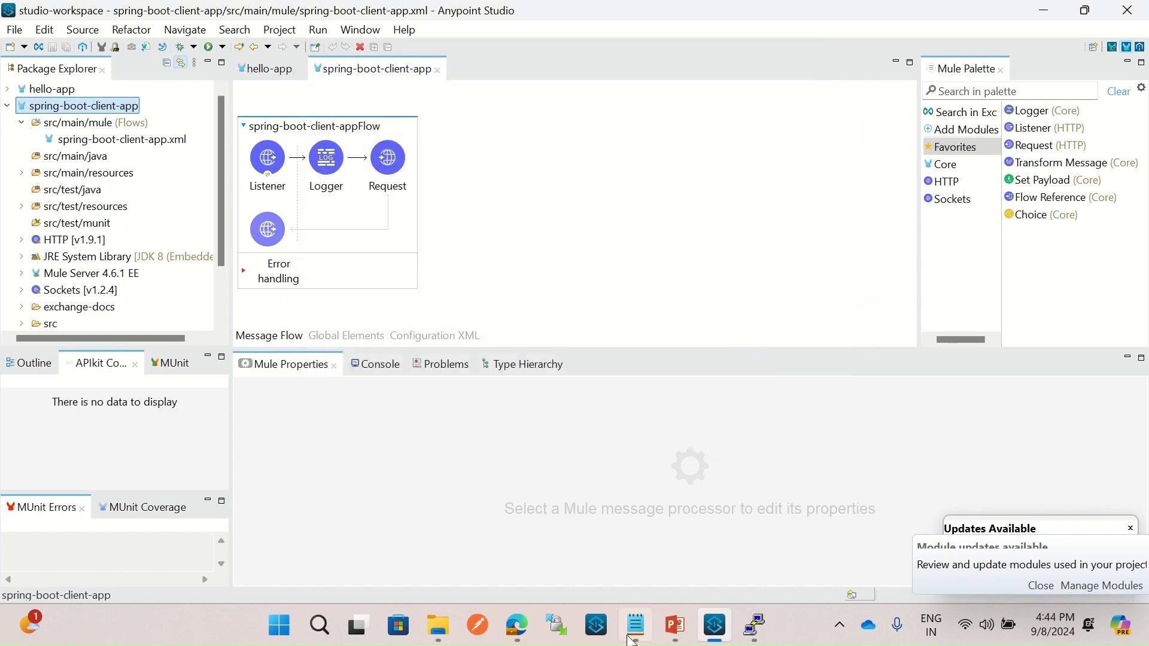
Step: In Edge, upload C:\exports\spring-boot-client-app.jar as the application file of sb-client in Runtime Manager and apply the changes
{"action": "left_click", "coordinate": [518, 625]}
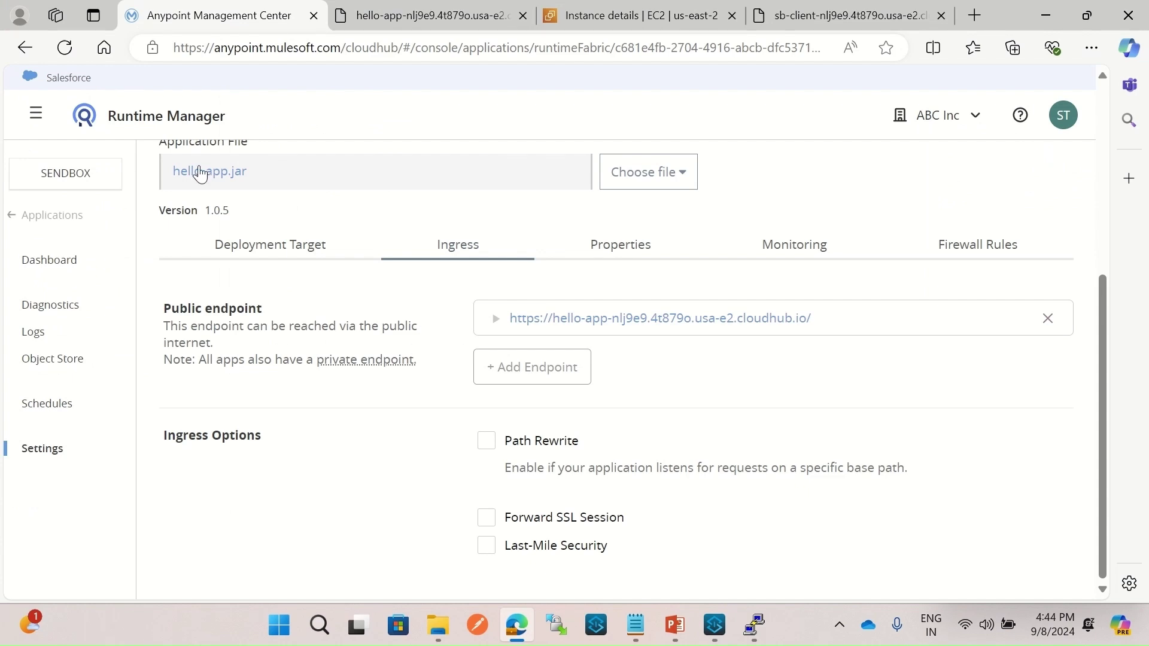
{"action": "left_click", "coordinate": [55, 219]}
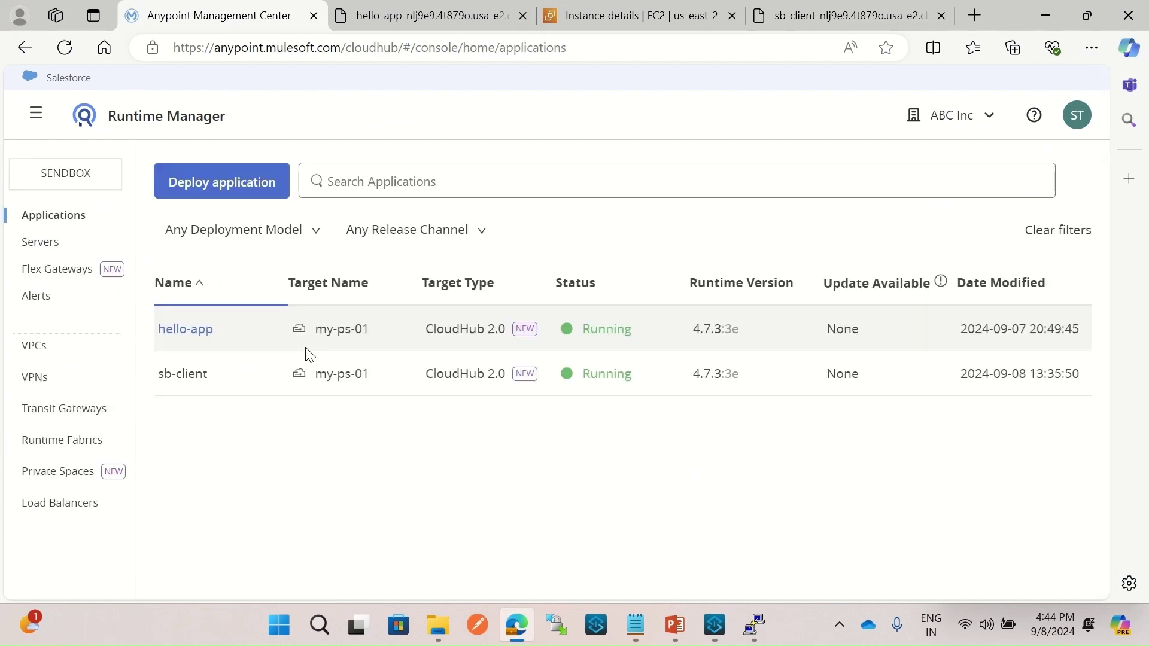
{"action": "left_click", "coordinate": [190, 378]}
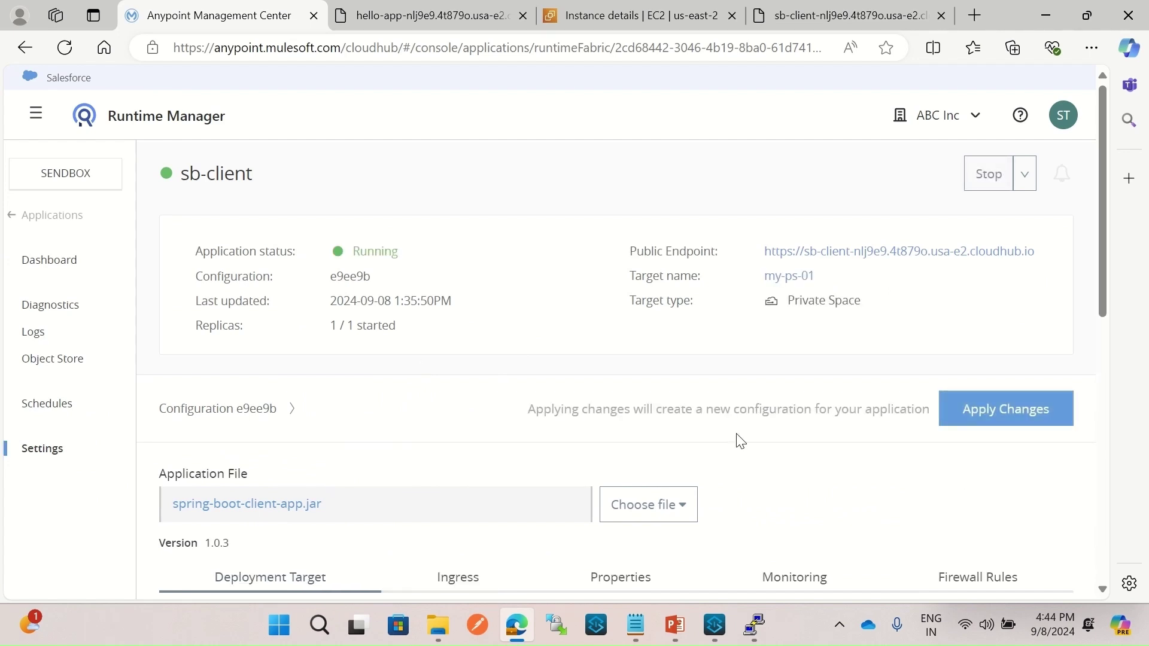
{"action": "scroll", "coordinate": [724, 431], "scroll_direction": "down", "scroll_amount": 3}
{"action": "left_click", "coordinate": [668, 346]}
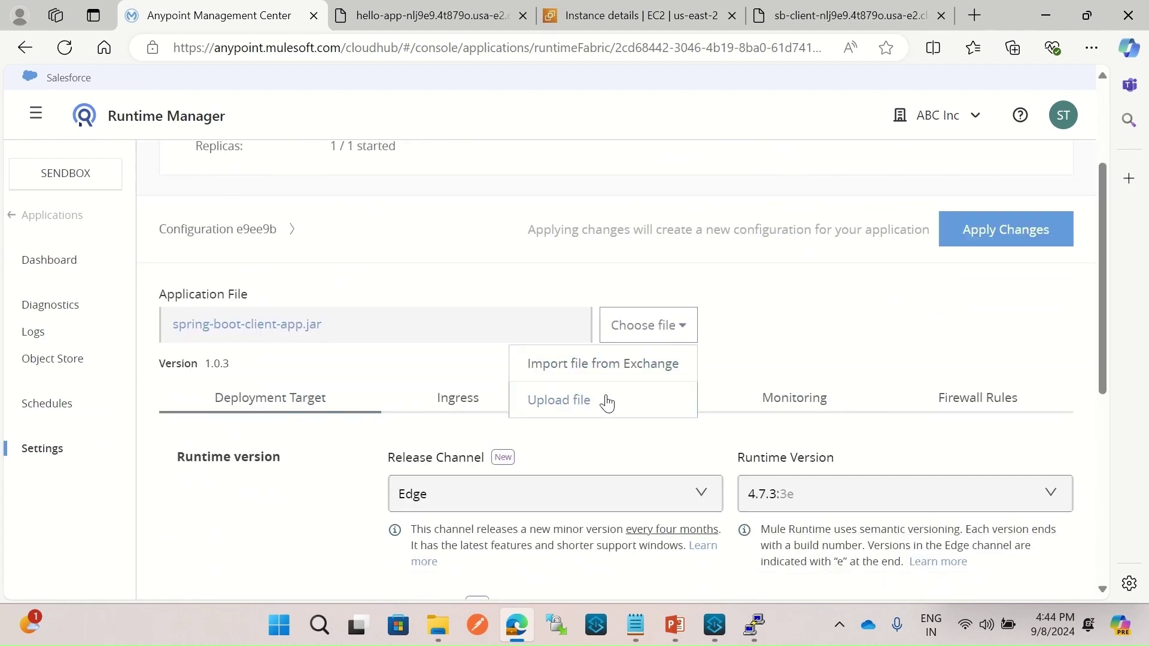
{"action": "left_click", "coordinate": [574, 401]}
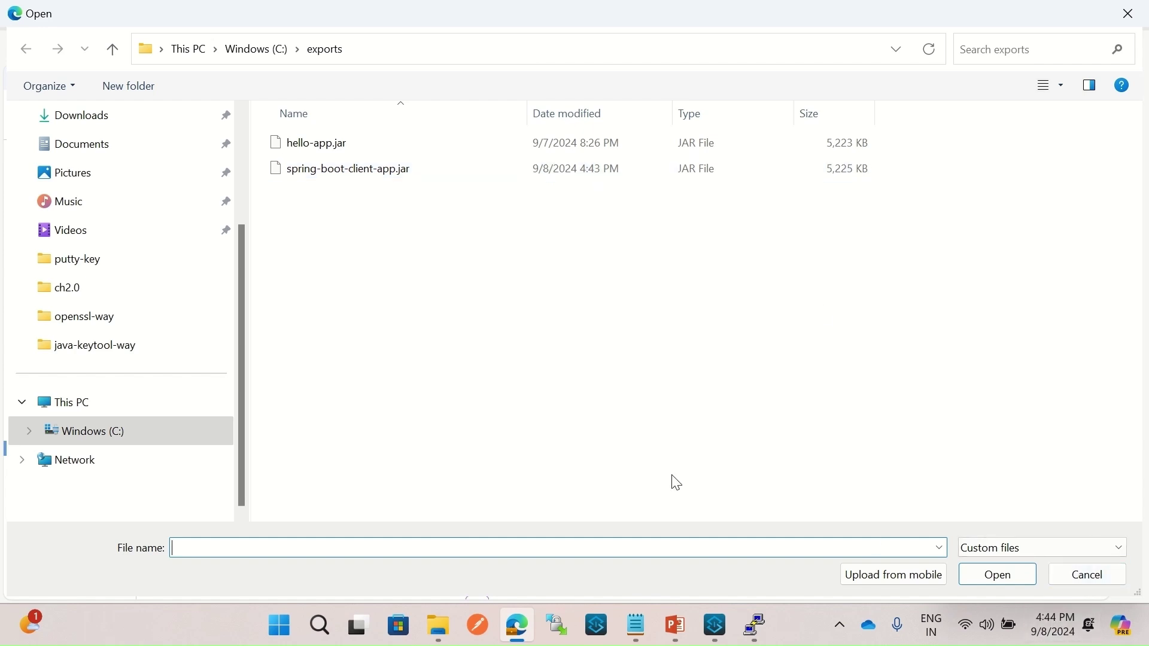
{"action": "double_click", "coordinate": [341, 172]}
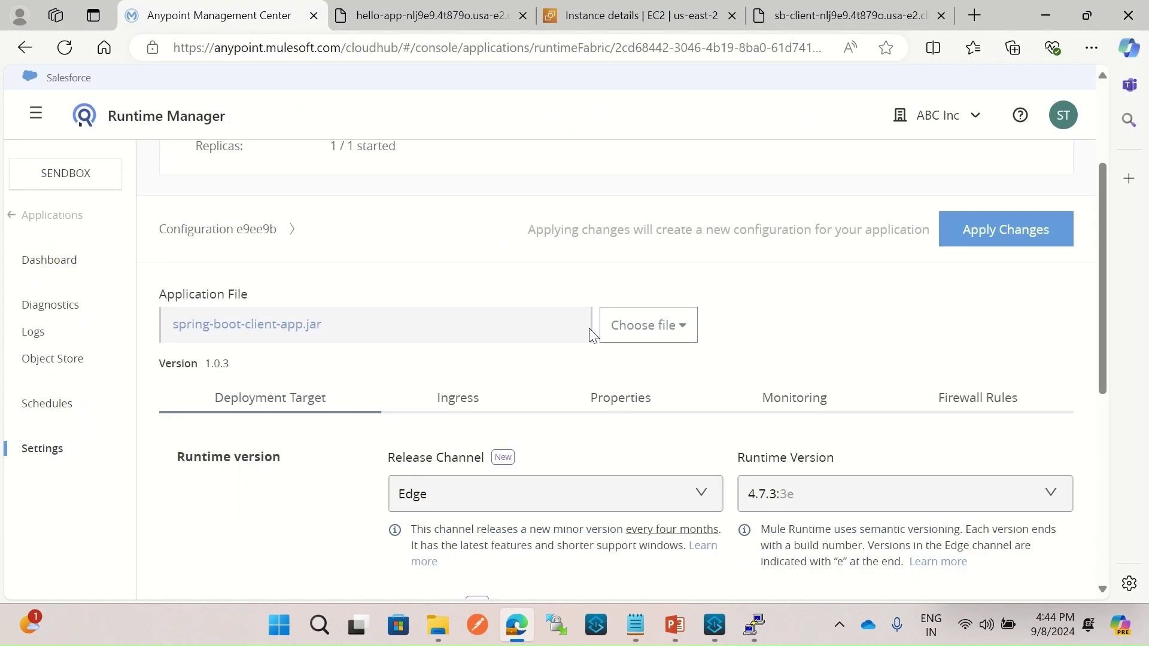
{"action": "left_click", "coordinate": [1005, 235]}
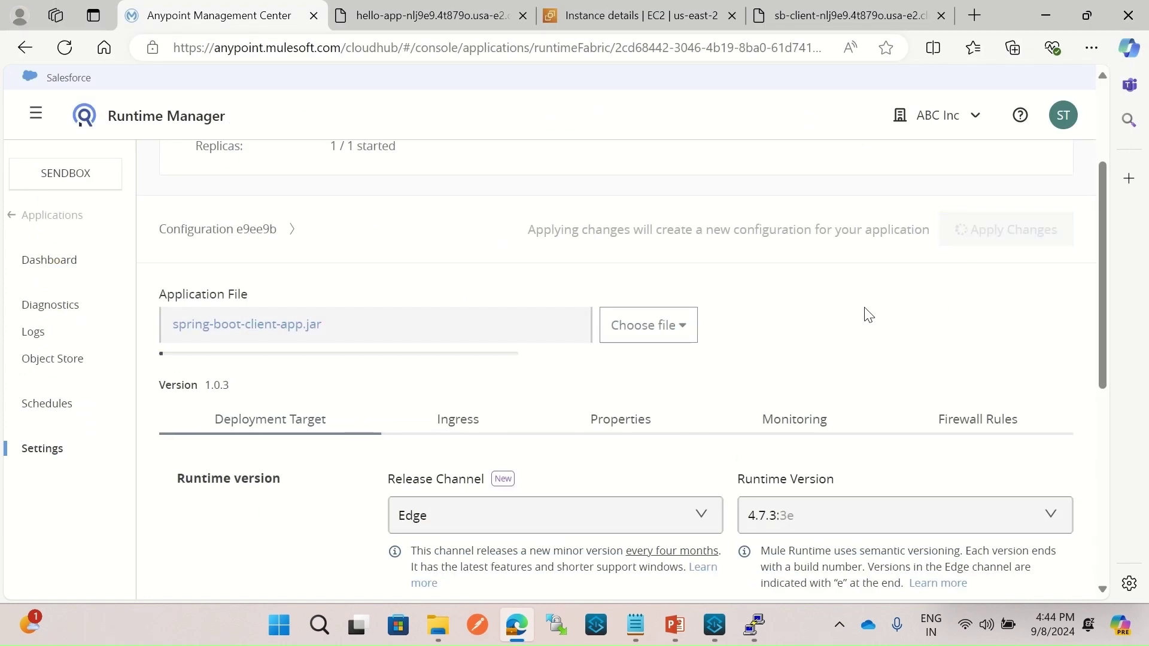
{"action": "scroll", "coordinate": [967, 341], "scroll_direction": "up", "scroll_amount": 2}
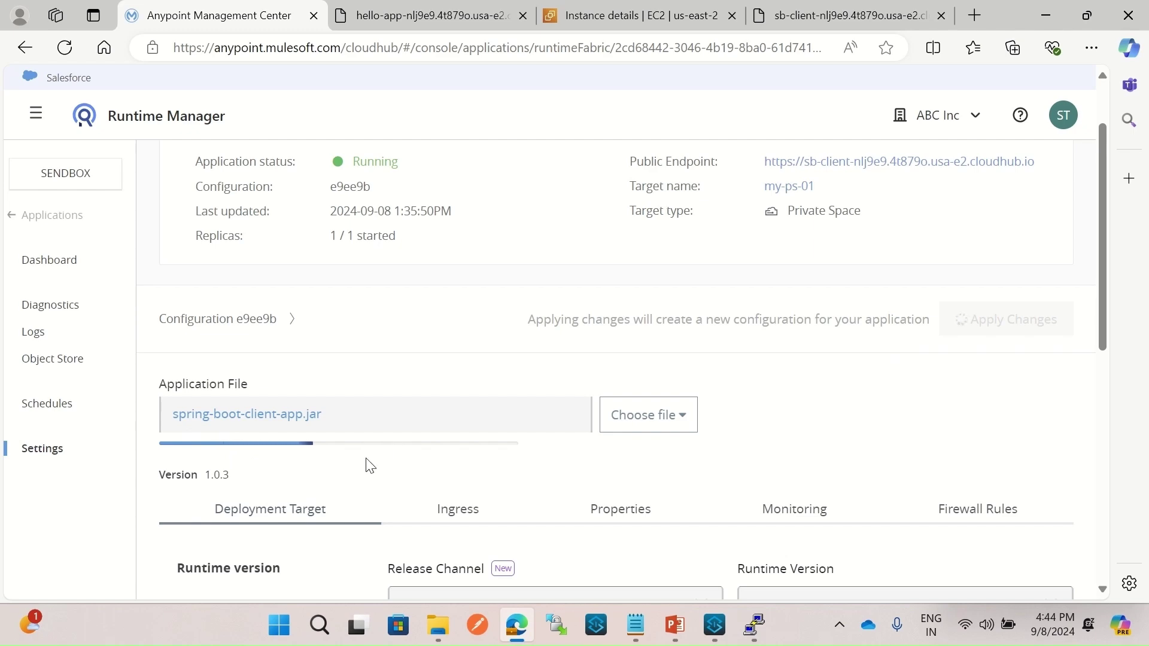
Step: Check the private-endpoint curl in PuTTY and the sb-client deployment status in Edge, and interrupt the running curl command
{"action": "left_click", "coordinate": [756, 624]}
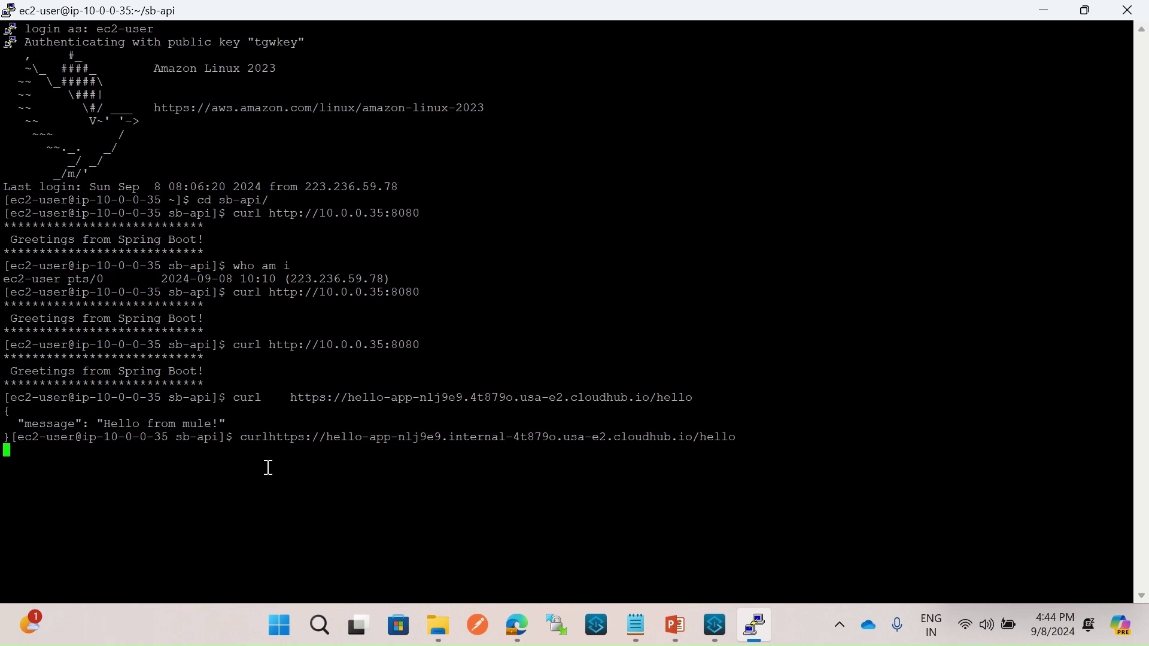
{"action": "key", "text": "Return"}
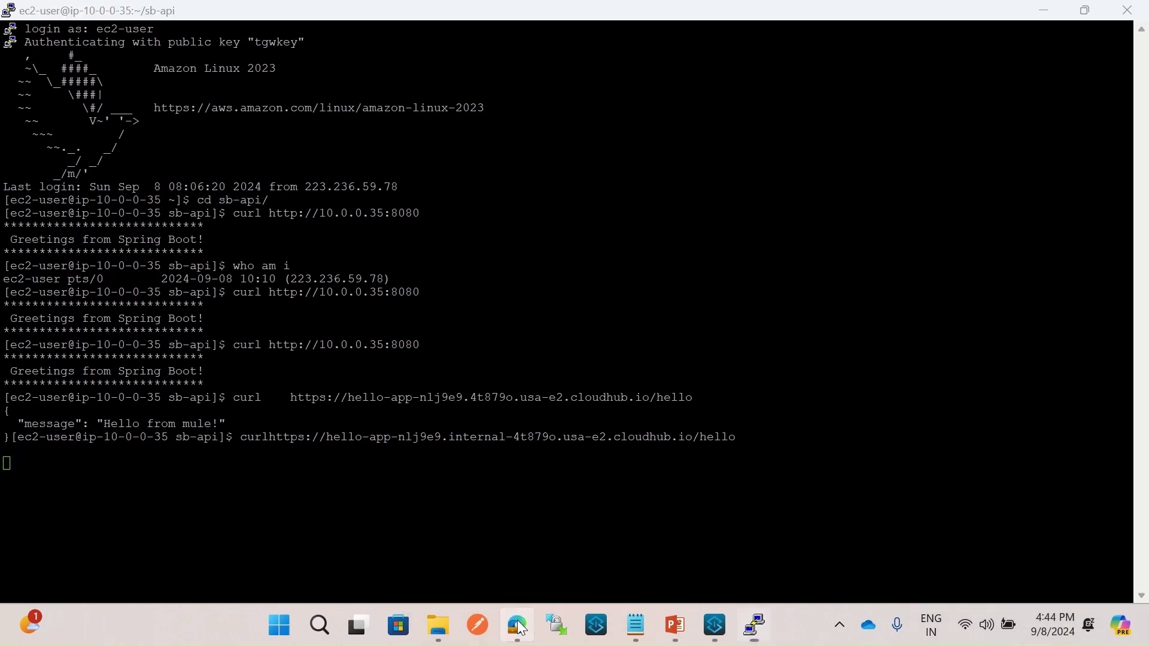
{"action": "left_click", "coordinate": [517, 625]}
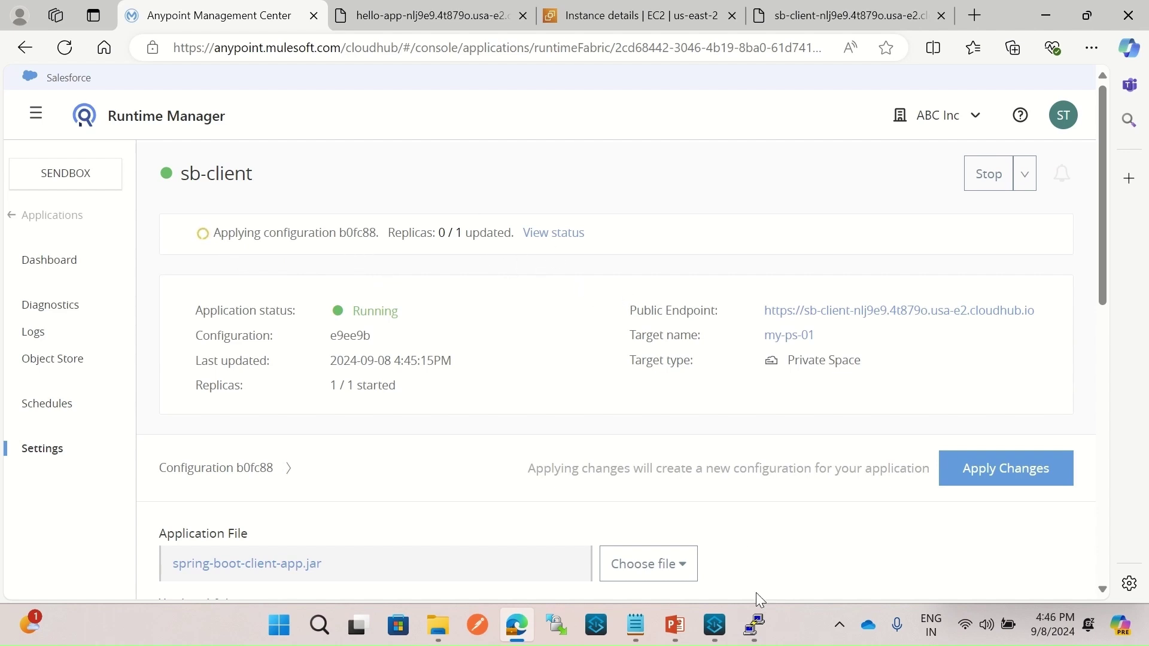
{"action": "left_click", "coordinate": [757, 622]}
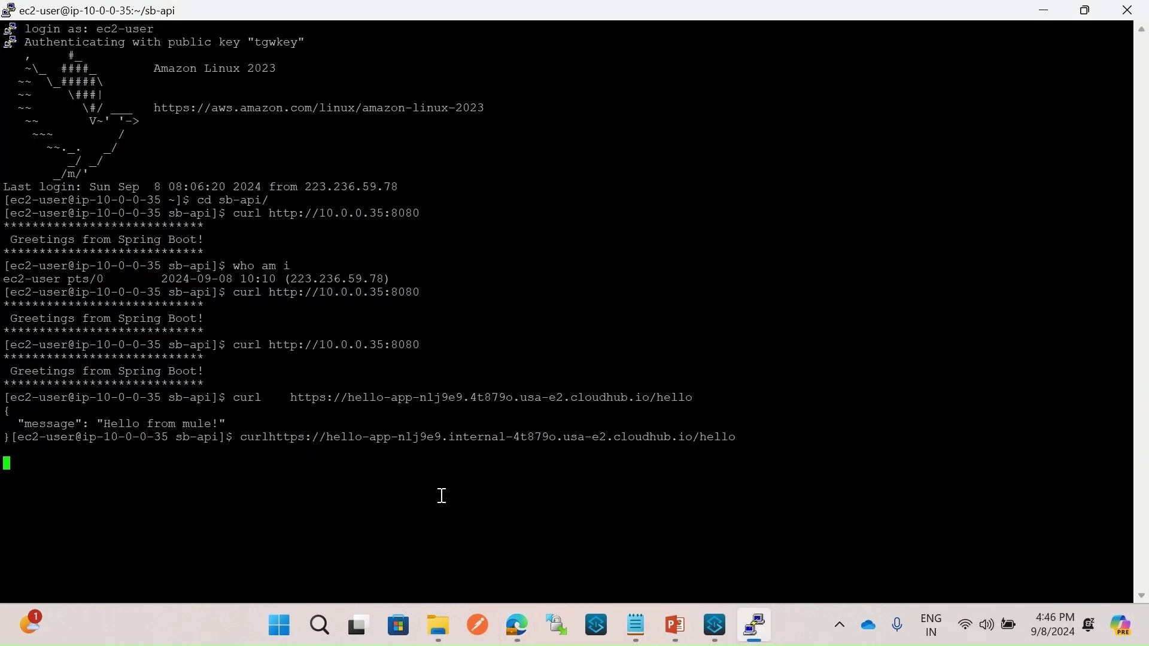
{"action": "key", "text": "ctrl+c"}
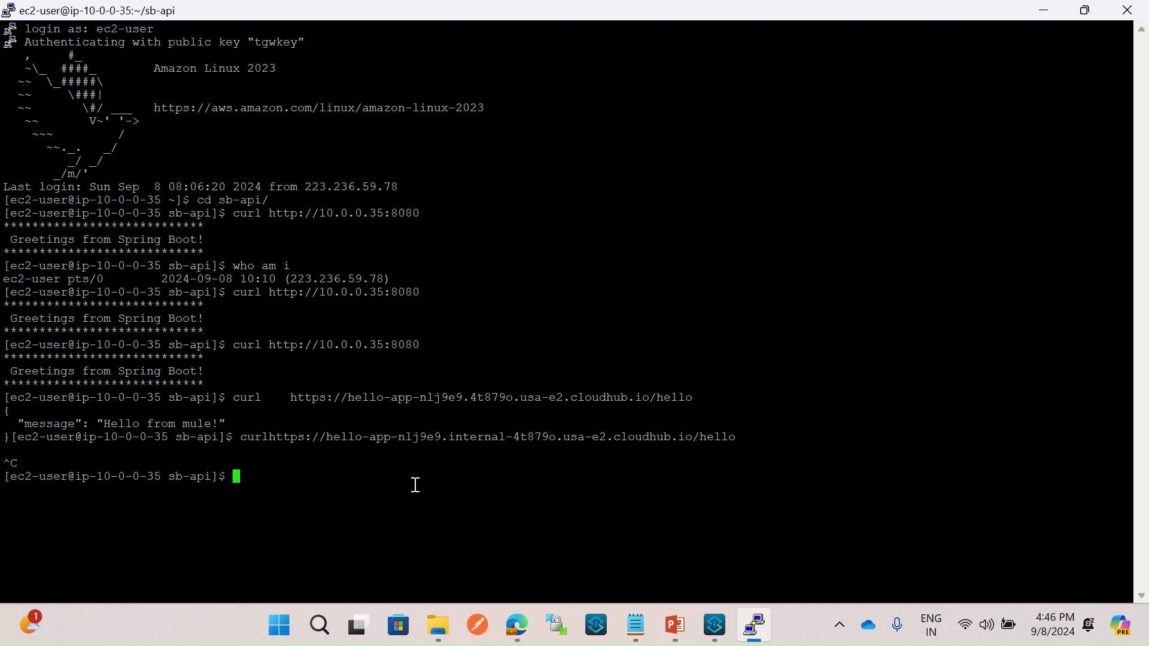
{"action": "key", "text": "Left"}
{"action": "key", "text": "Left"}
{"action": "key", "text": "Left"}
{"action": "key", "text": "Left"}
{"action": "key", "text": "Left"}
{"action": "key", "text": "Left"}
{"action": "key", "text": "Left"}
{"action": "key", "text": "Left"}
{"action": "key", "text": "Left"}
{"action": "key", "text": "Left"}
{"action": "key", "text": "Left"}
{"action": "key", "text": "Left"}
{"action": "key", "text": "Left"}
{"action": "key", "text": "Left"}
{"action": "key", "text": "Left"}
{"action": "key", "text": "Left"}
{"action": "key", "text": "Left"}
{"action": "key", "text": "Left"}
{"action": "key", "text": "Left"}
{"action": "key", "text": "Left"}
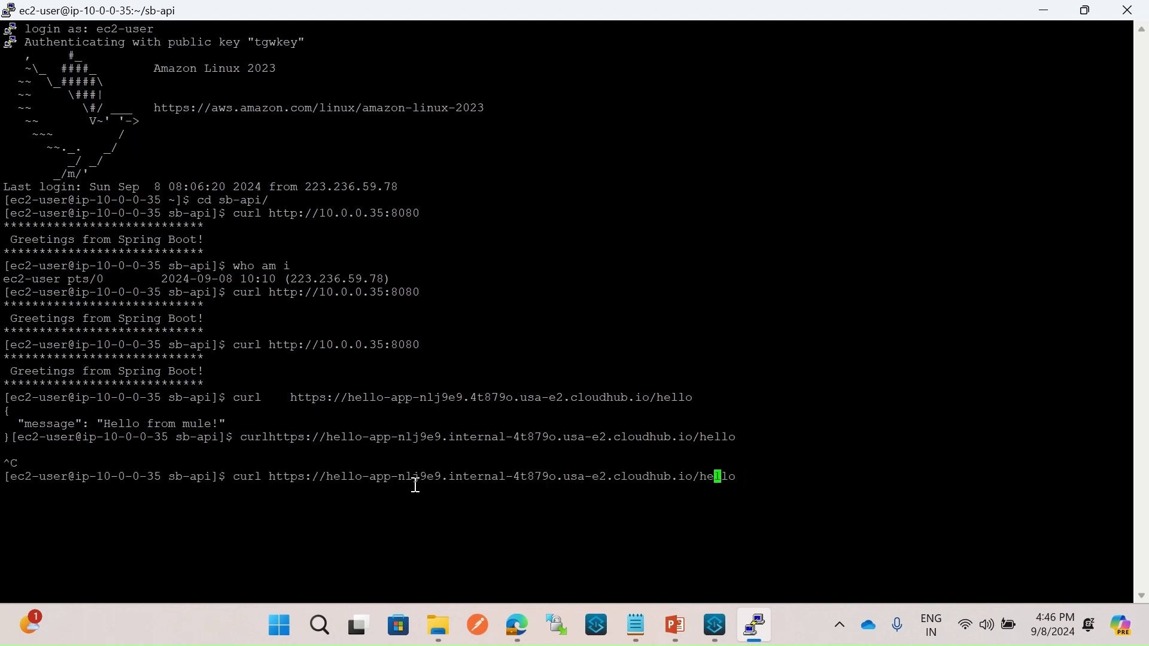
{"action": "key", "text": "Left"}
{"action": "key", "text": "Return"}
Step: In Edge, open sb-client's public endpoint with the path /sb in a new tab and close the old sb-client tab
{"action": "left_click", "coordinate": [517, 625]}
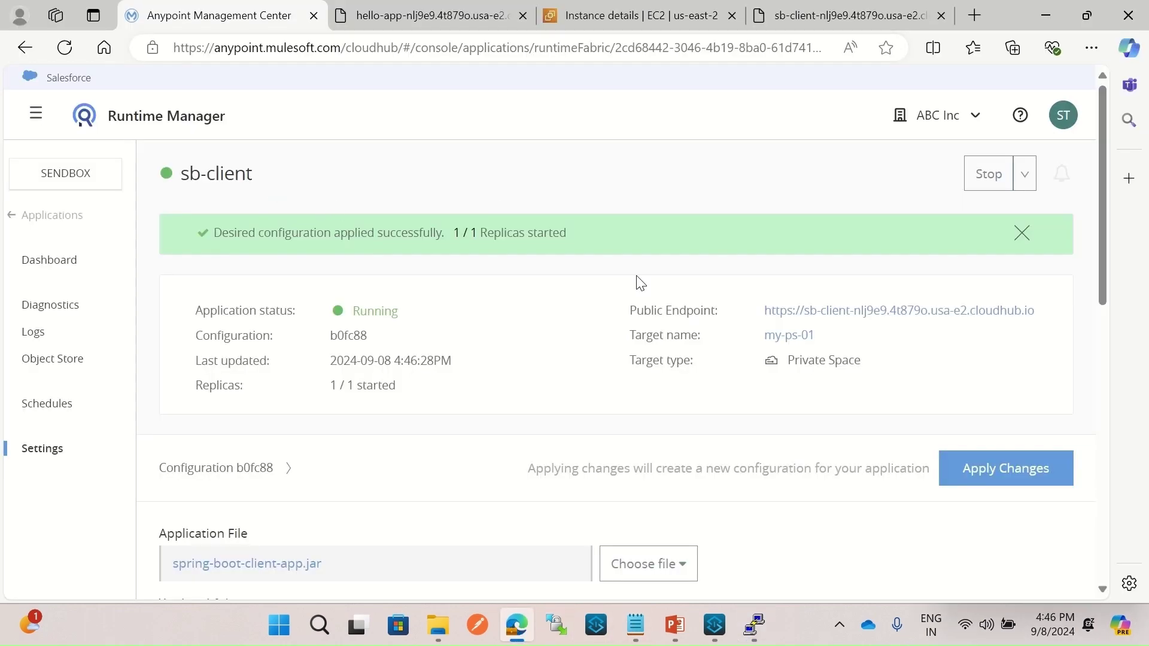
{"action": "left_click", "coordinate": [878, 320]}
{"action": "left_click", "coordinate": [489, 46]}
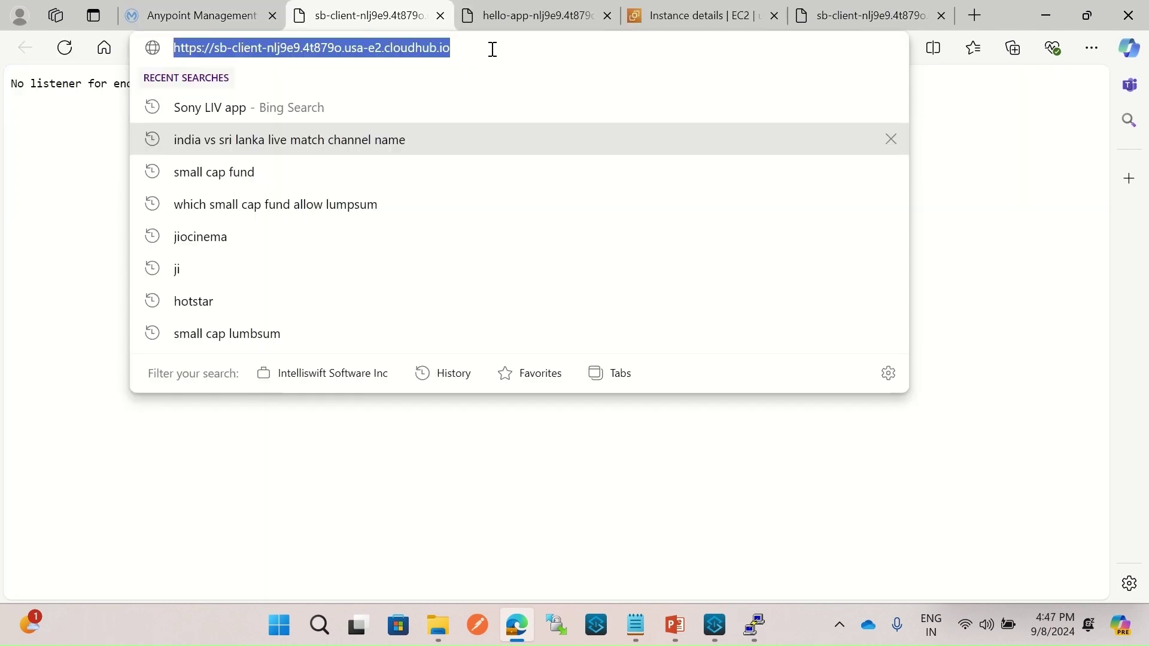
{"action": "left_click", "coordinate": [502, 48]}
{"action": "type", "text": "/sb"}
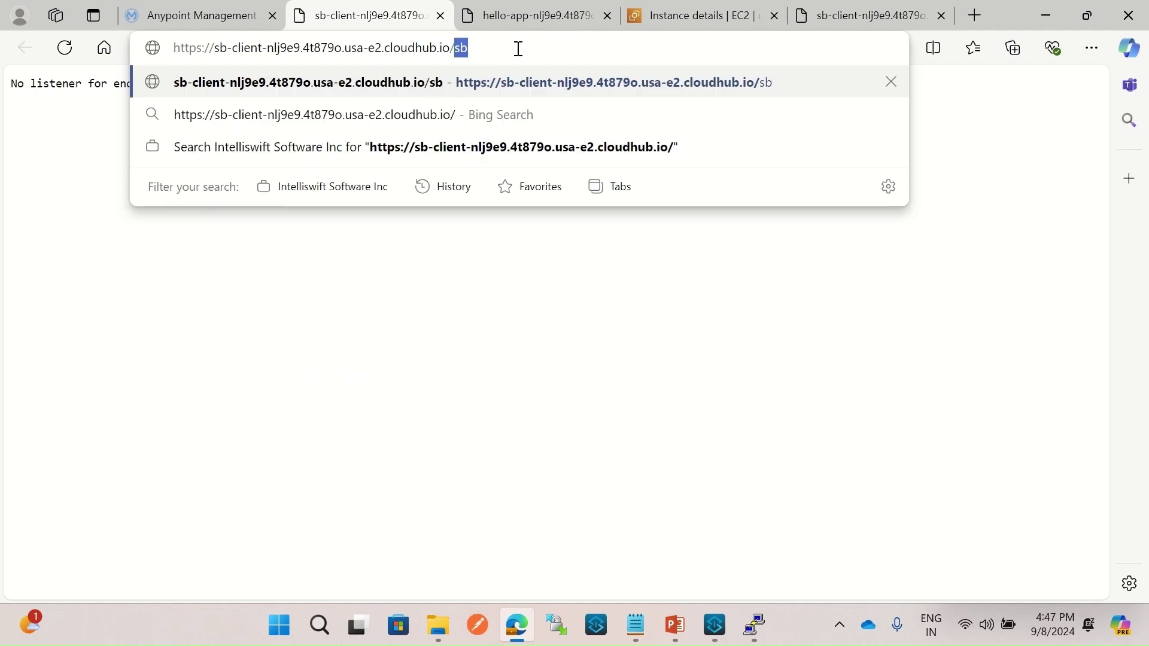
{"action": "key", "text": "Return"}
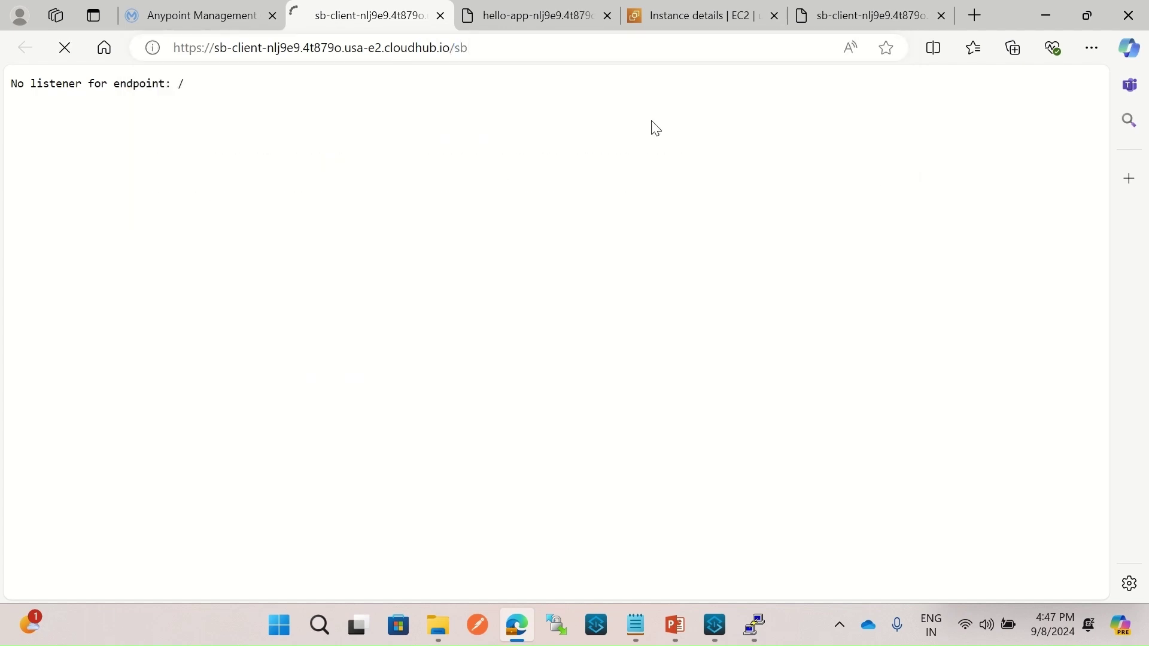
{"action": "left_click", "coordinate": [941, 16]}
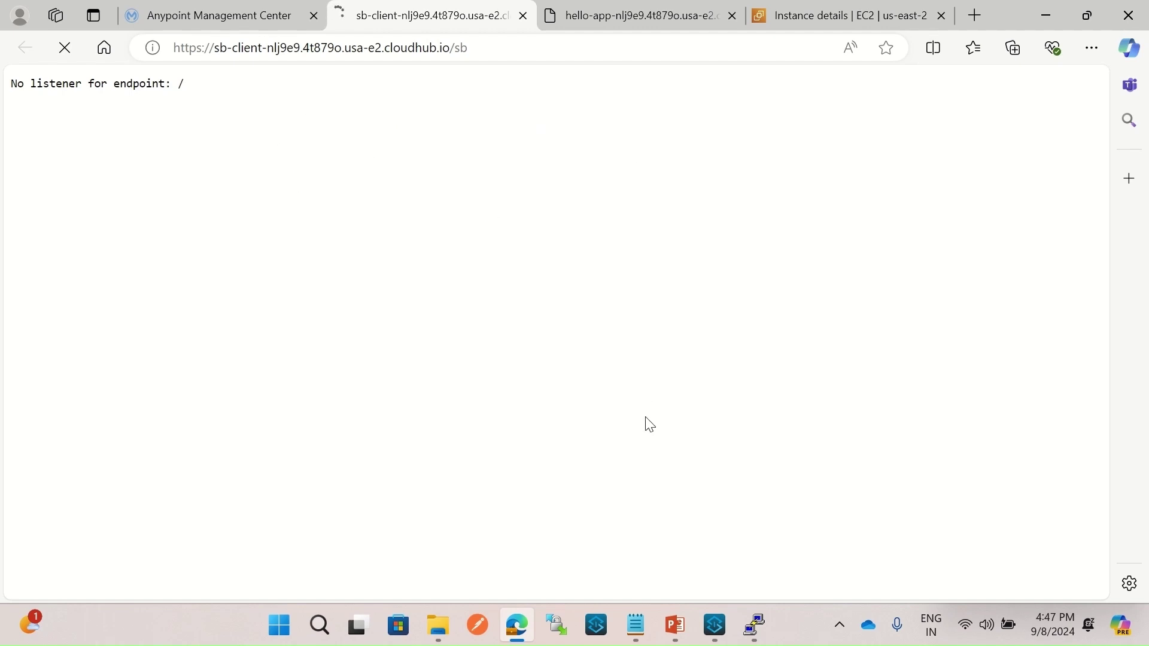
Step: Review the transit gateway diagram in PowerPoint, and examine the sb-client response text and its requested resource address in Edge
{"action": "left_click", "coordinate": [675, 626]}
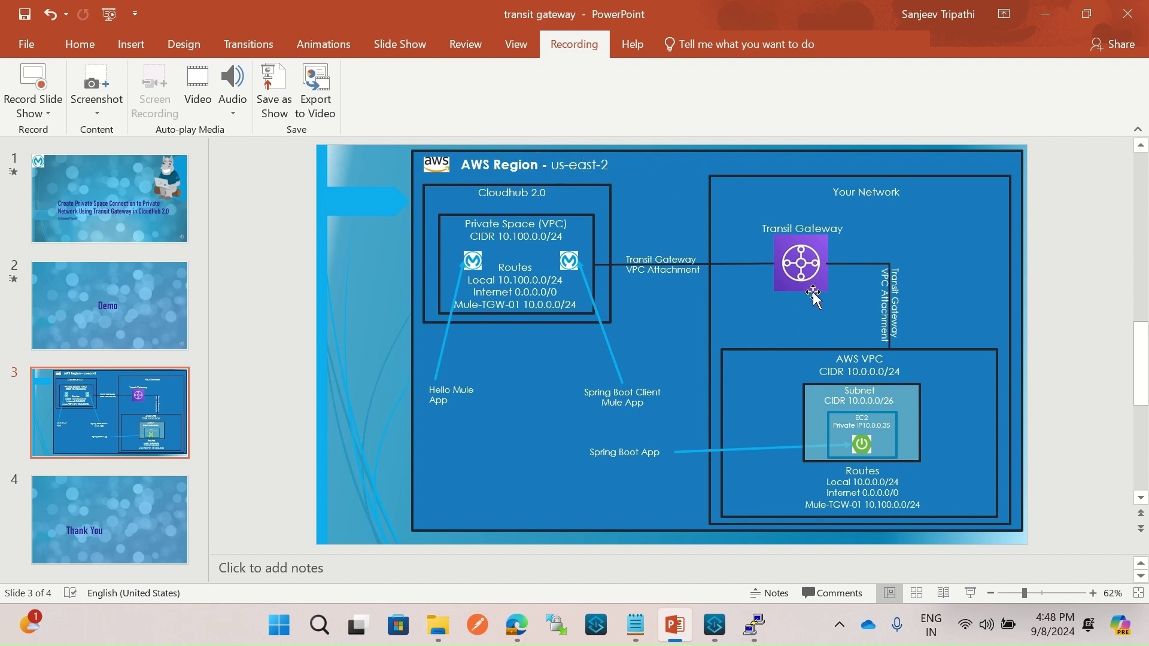
{"action": "left_click", "coordinate": [517, 633]}
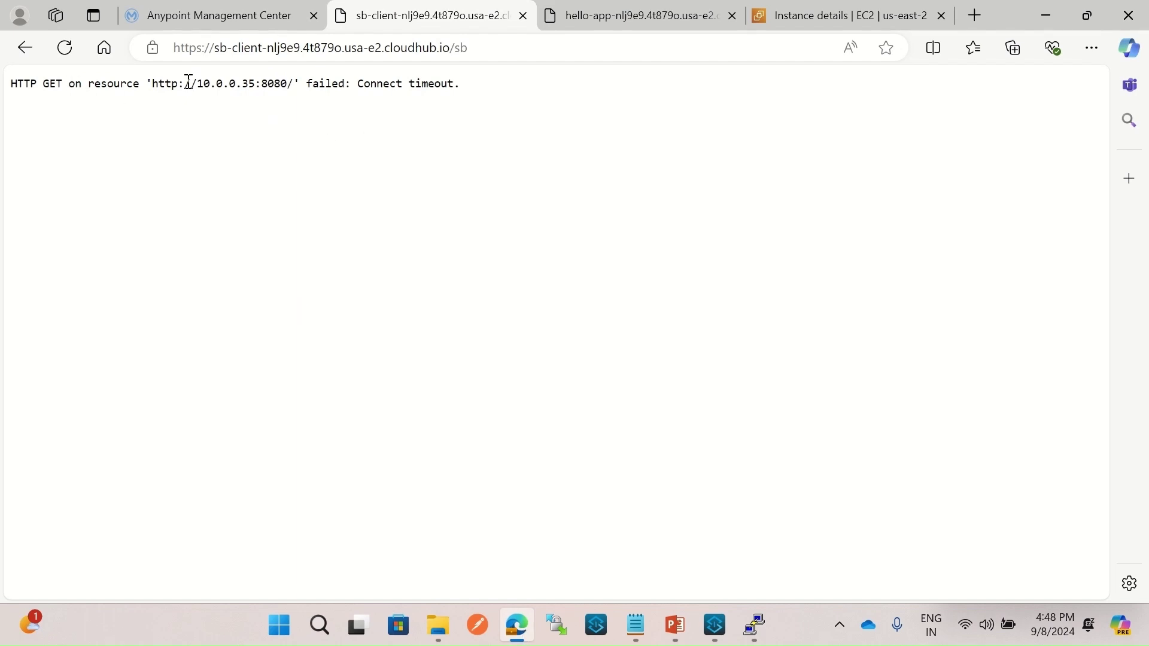
{"action": "left_click_drag", "start_coordinate": [479, 91], "coordinate": [24, 86]}
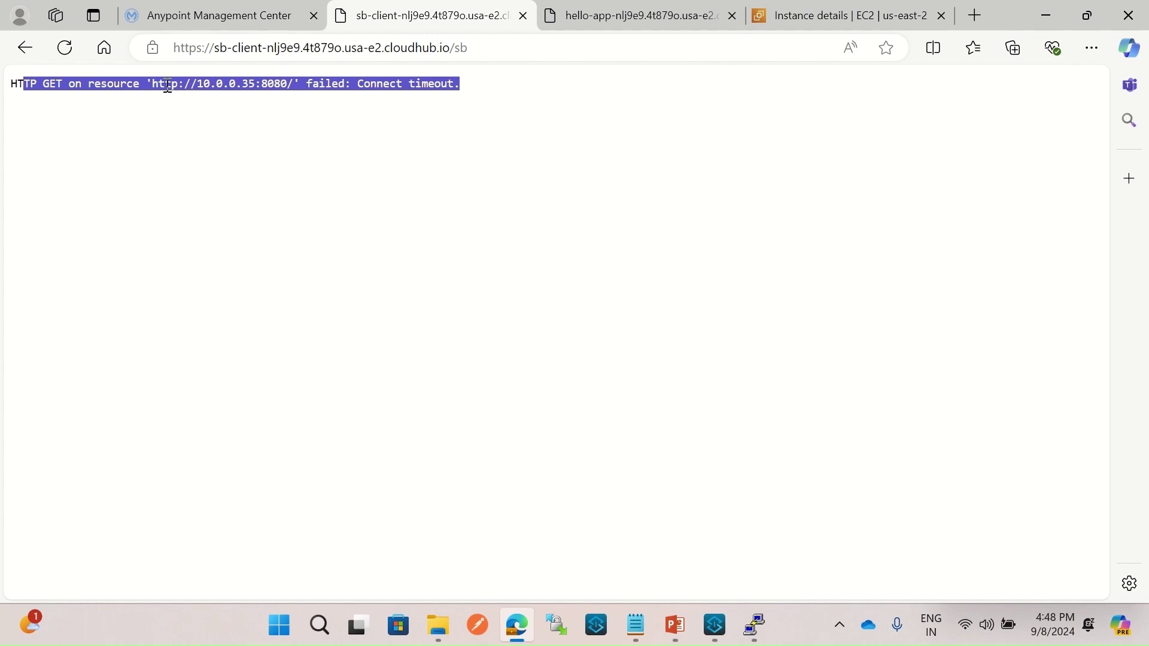
{"action": "left_click", "coordinate": [243, 94]}
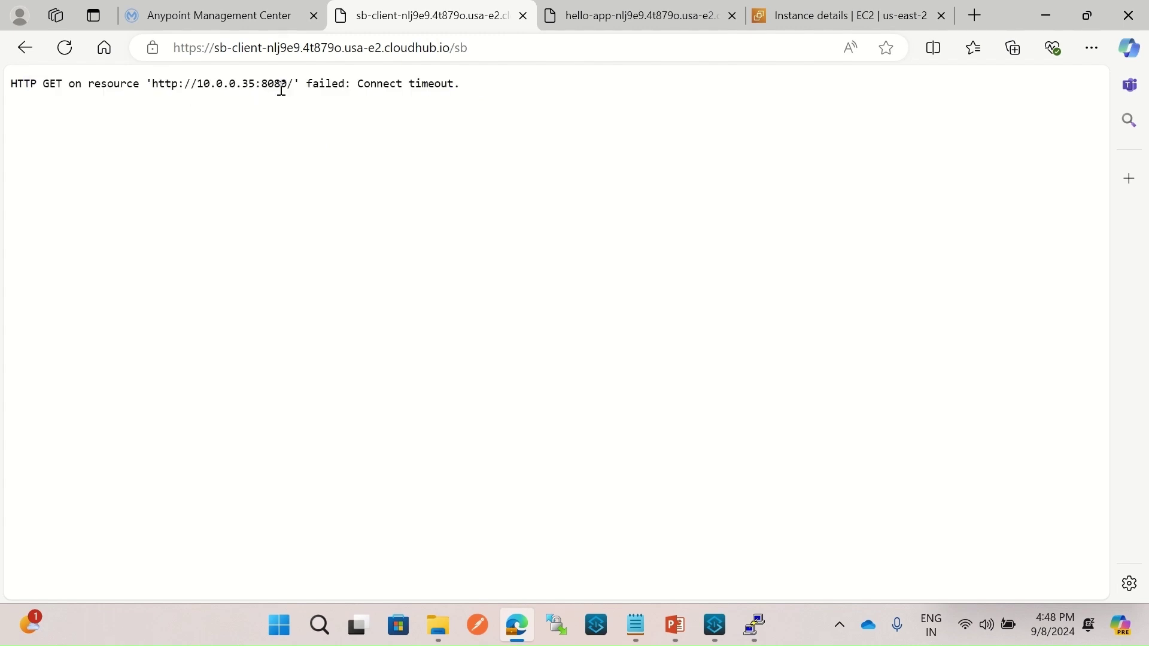
{"action": "left_click_drag", "start_coordinate": [297, 86], "coordinate": [153, 89]}
{"action": "left_click", "coordinate": [359, 123]}
{"action": "left_click_drag", "start_coordinate": [351, 85], "coordinate": [363, 85]}
{"action": "left_click", "coordinate": [292, 132]}
{"action": "left_click_drag", "start_coordinate": [292, 84], "coordinate": [170, 85]}
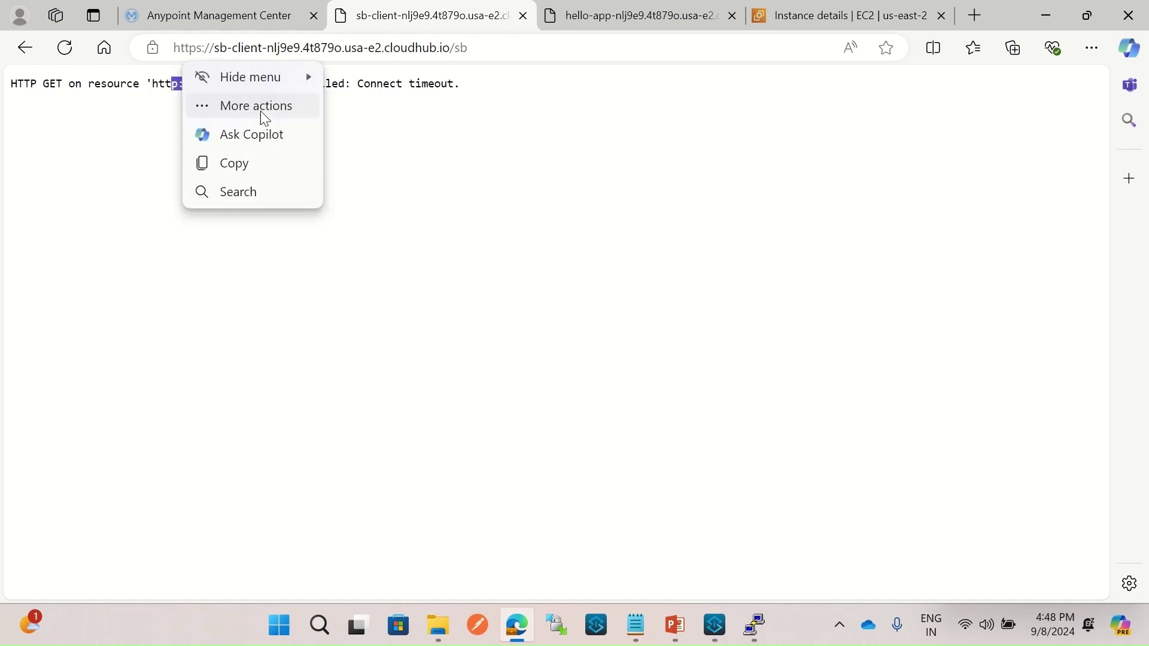
{"action": "left_click", "coordinate": [237, 69]}
Step: Find the Transit gateways page in the AWS console by searching for transit, and enter transit-gateway-demo-01 as the list filter
{"action": "left_click", "coordinate": [820, 10]}
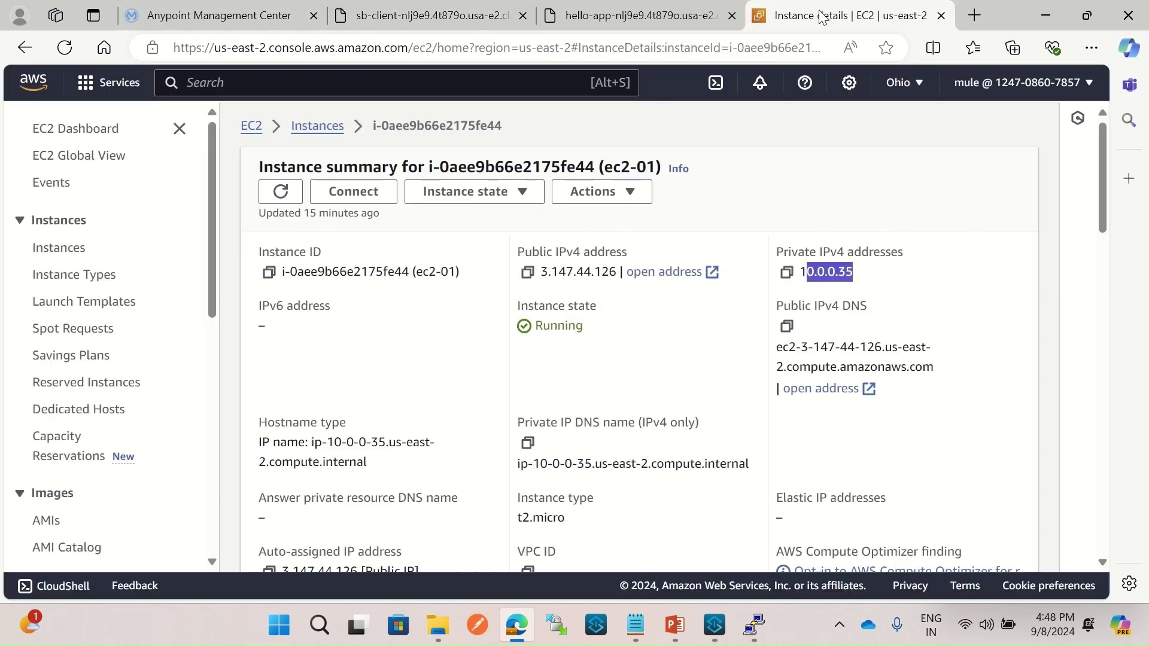
{"action": "left_click", "coordinate": [293, 82]}
{"action": "type", "text": "transit"}
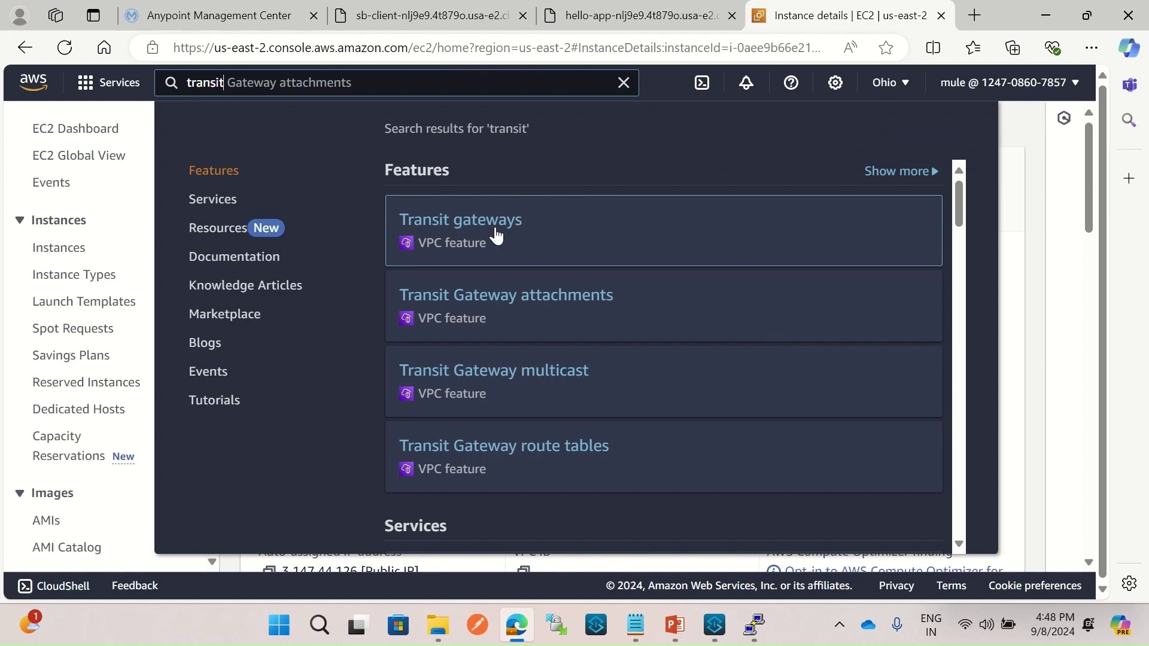
{"action": "left_click", "coordinate": [504, 223]}
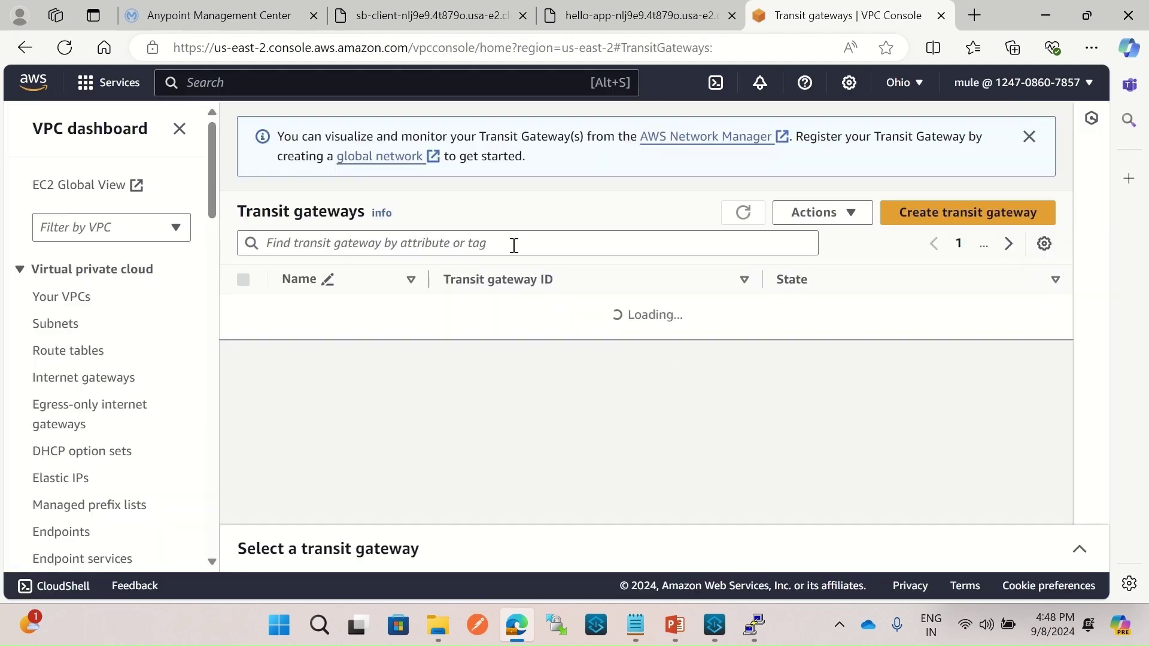
{"action": "left_click", "coordinate": [513, 242]}
{"action": "key", "text": "ctrl+v"}
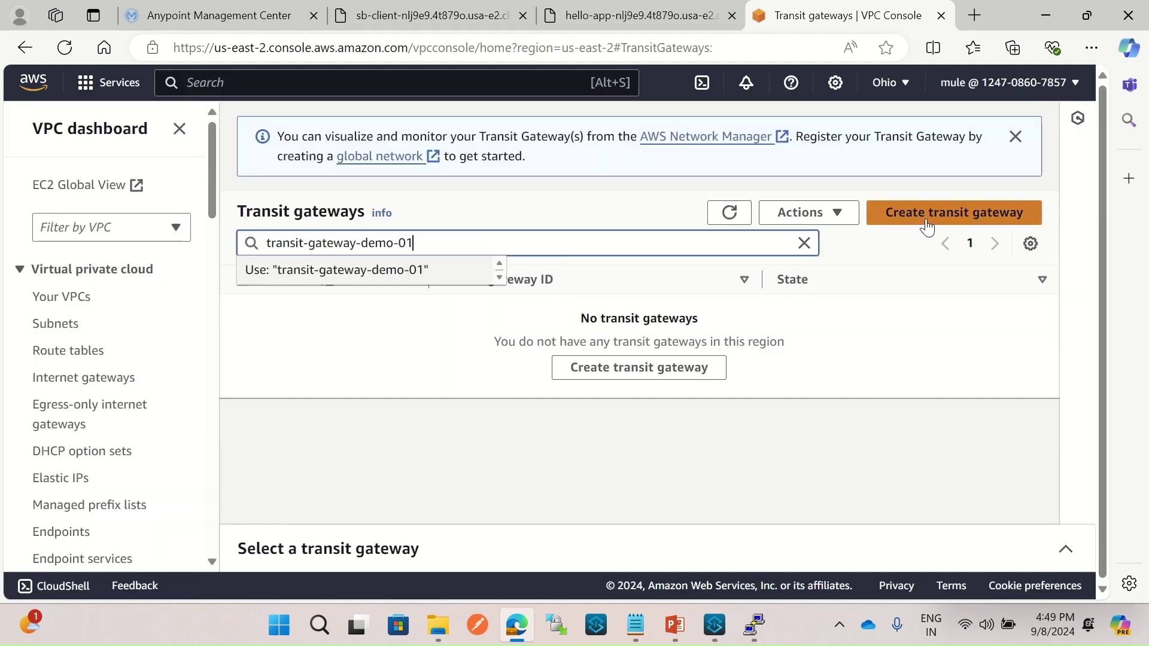
Step: Create a transit gateway with the default configuration, leaving the name tag, description, ASN and CIDR blocks empty
{"action": "left_click", "coordinate": [921, 227]}
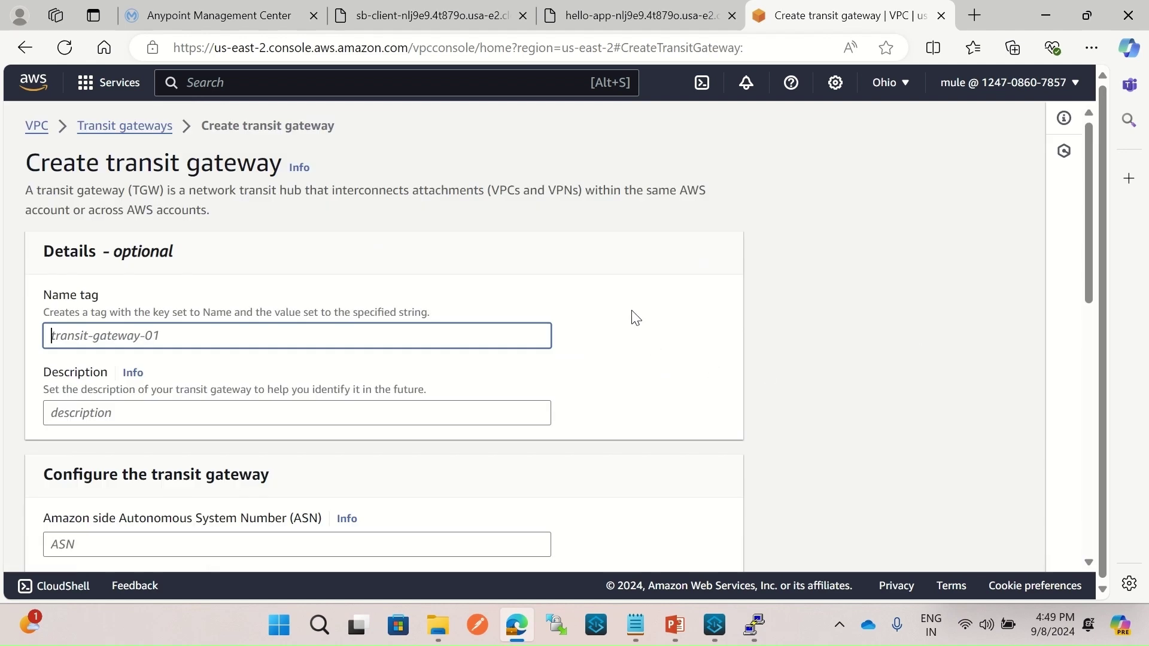
{"action": "scroll", "coordinate": [649, 259], "scroll_direction": "down", "scroll_amount": 3}
{"action": "scroll", "coordinate": [648, 261], "scroll_direction": "up", "scroll_amount": 3}
{"action": "scroll", "coordinate": [646, 256], "scroll_direction": "down", "scroll_amount": 4}
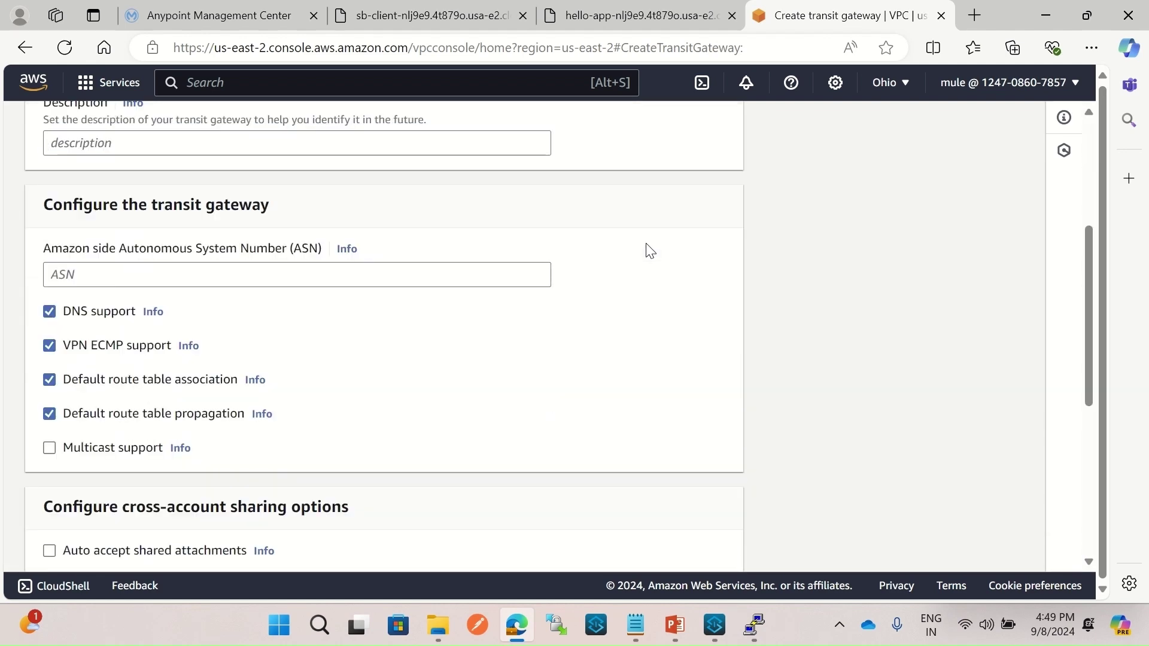
{"action": "scroll", "coordinate": [649, 247], "scroll_direction": "down", "scroll_amount": 5}
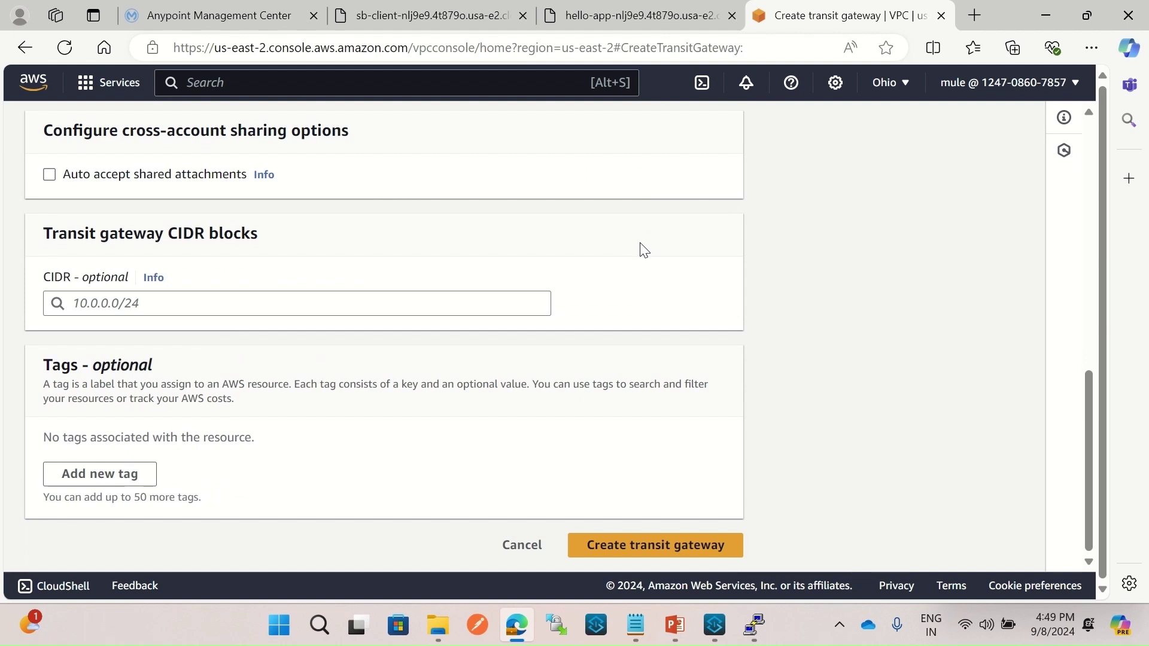
{"action": "left_click", "coordinate": [658, 546]}
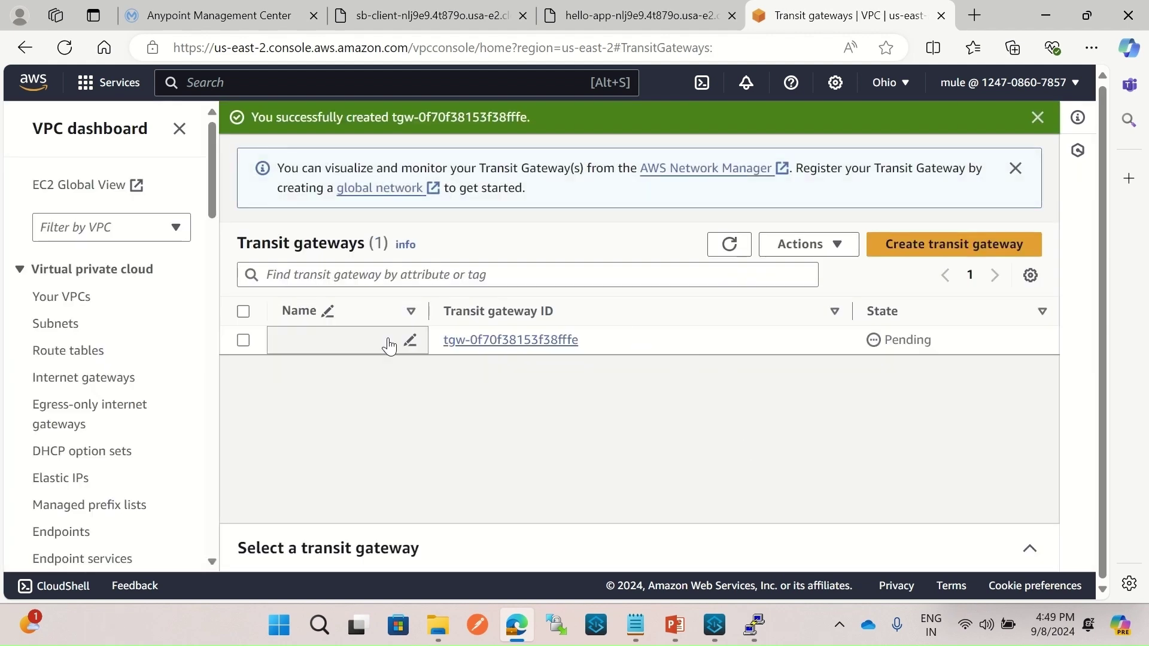
Step: Name the new transit gateway transit-gw-demo-01 and reload the transit gateways page
{"action": "left_click", "coordinate": [381, 339]}
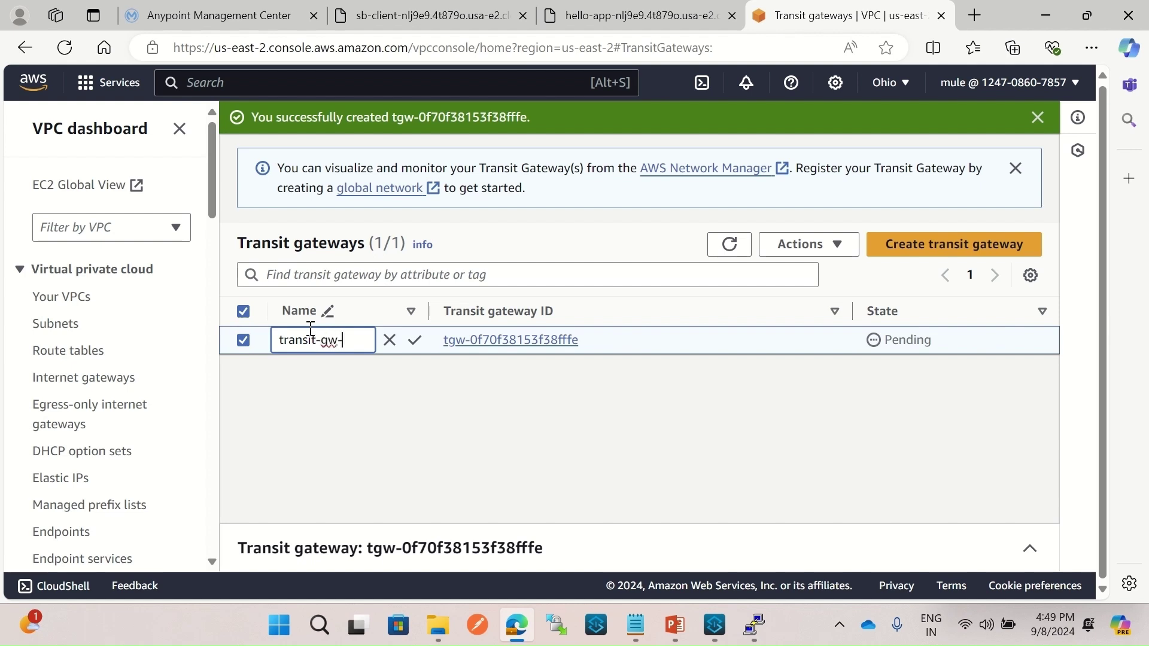
{"action": "type", "text": "transit-gw-demo"}
{"action": "type", "text": "-01"}
{"action": "left_click", "coordinate": [415, 340]}
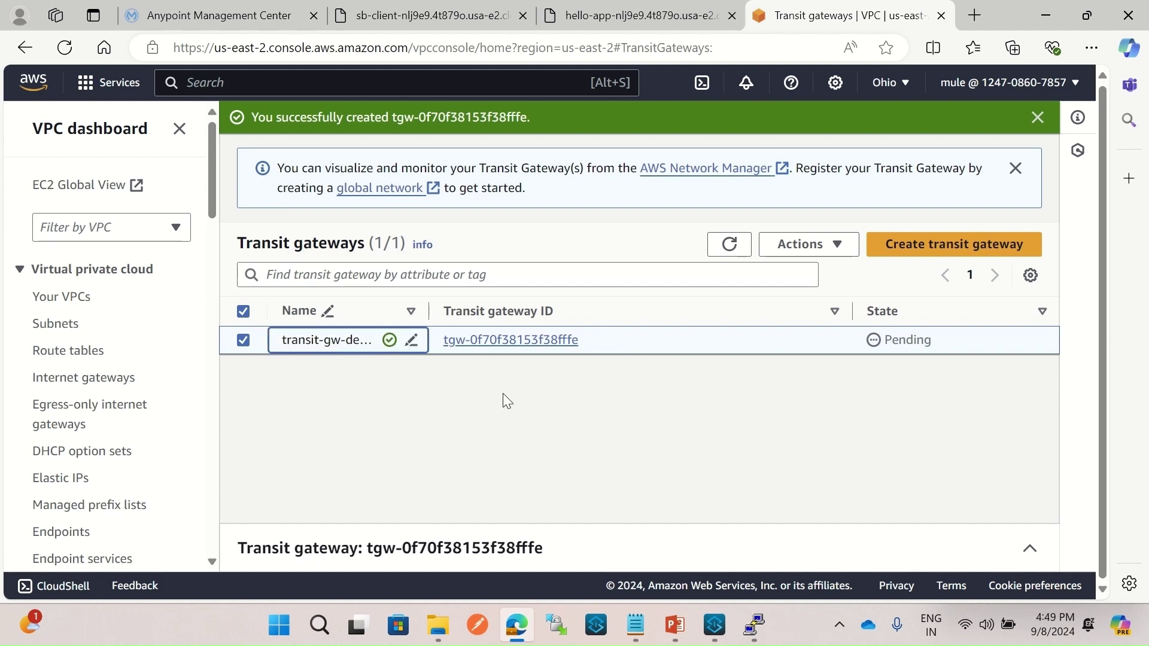
{"action": "left_click", "coordinate": [64, 47]}
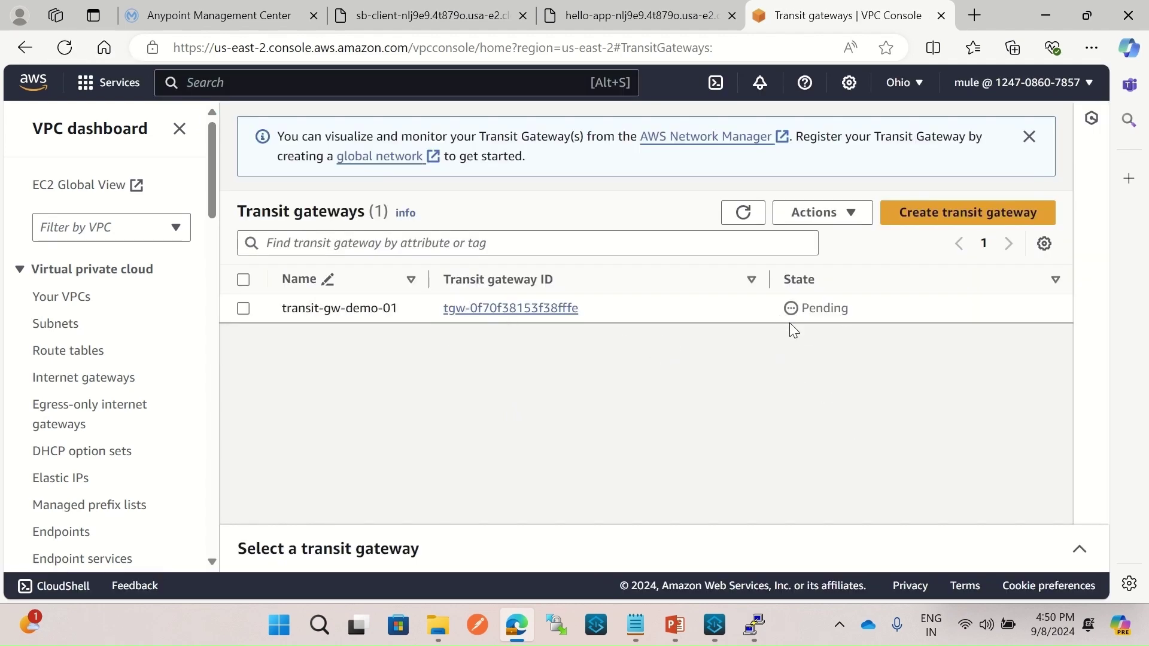
Step: Check the console's region list against the transit gateway diagram in PowerPoint, and reload the Transit gateways page in Edge to check the gateway's state
{"action": "left_click", "coordinate": [899, 83]}
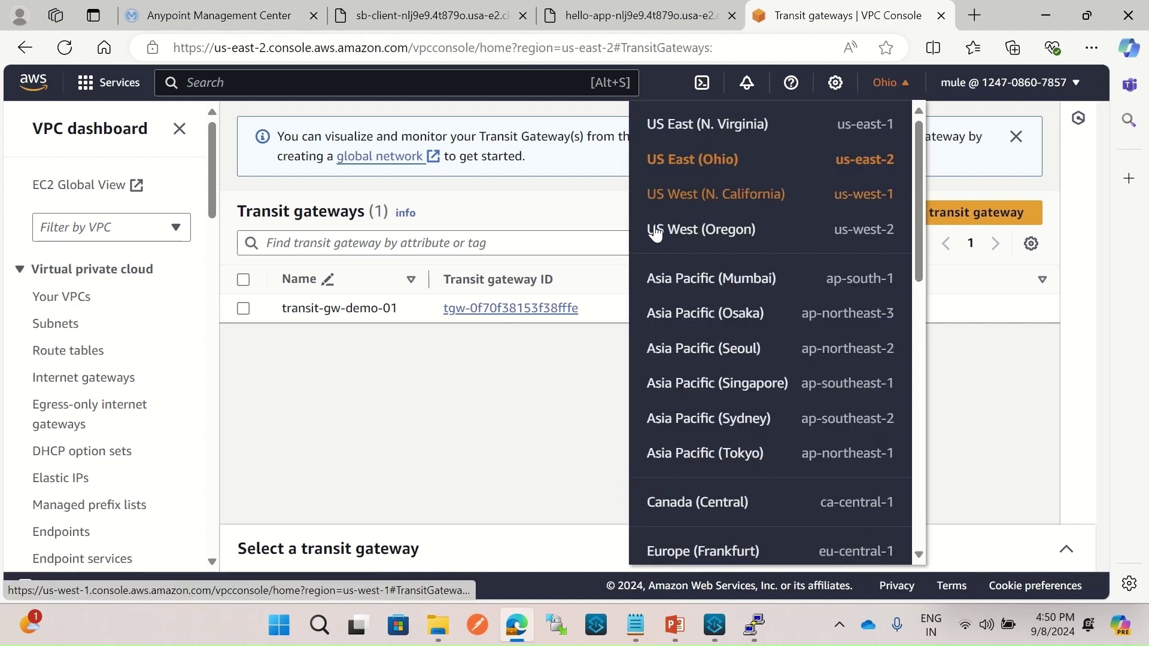
{"action": "left_click", "coordinate": [548, 395]}
{"action": "mouse_move", "coordinate": [527, 631]}
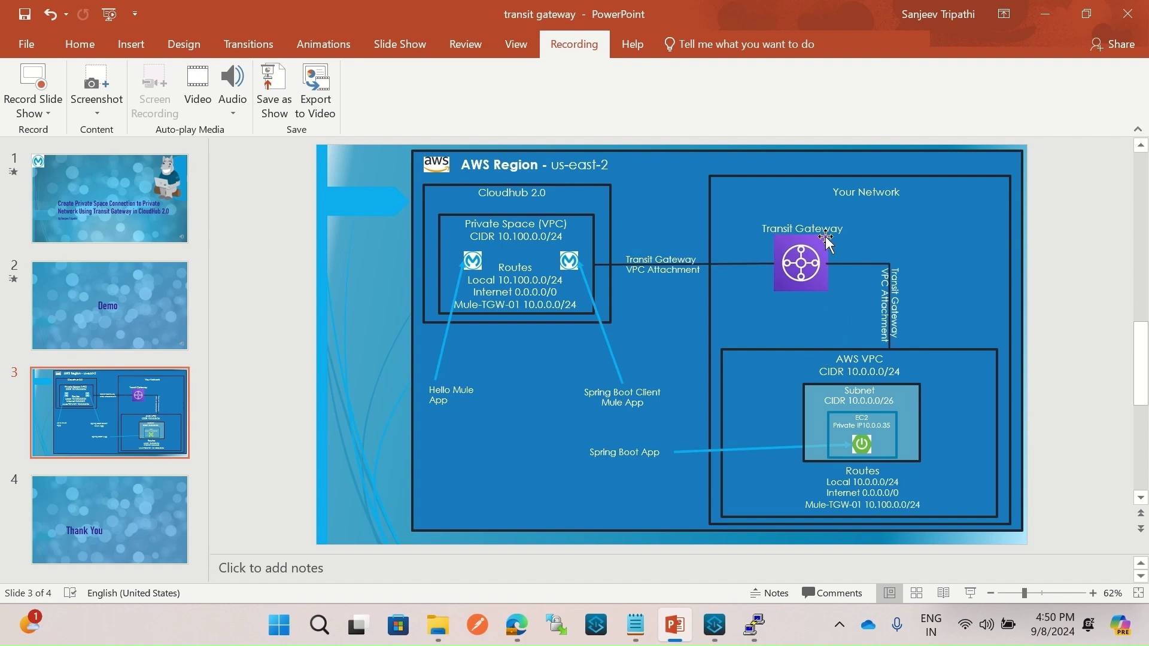
{"action": "left_click", "coordinate": [515, 624]}
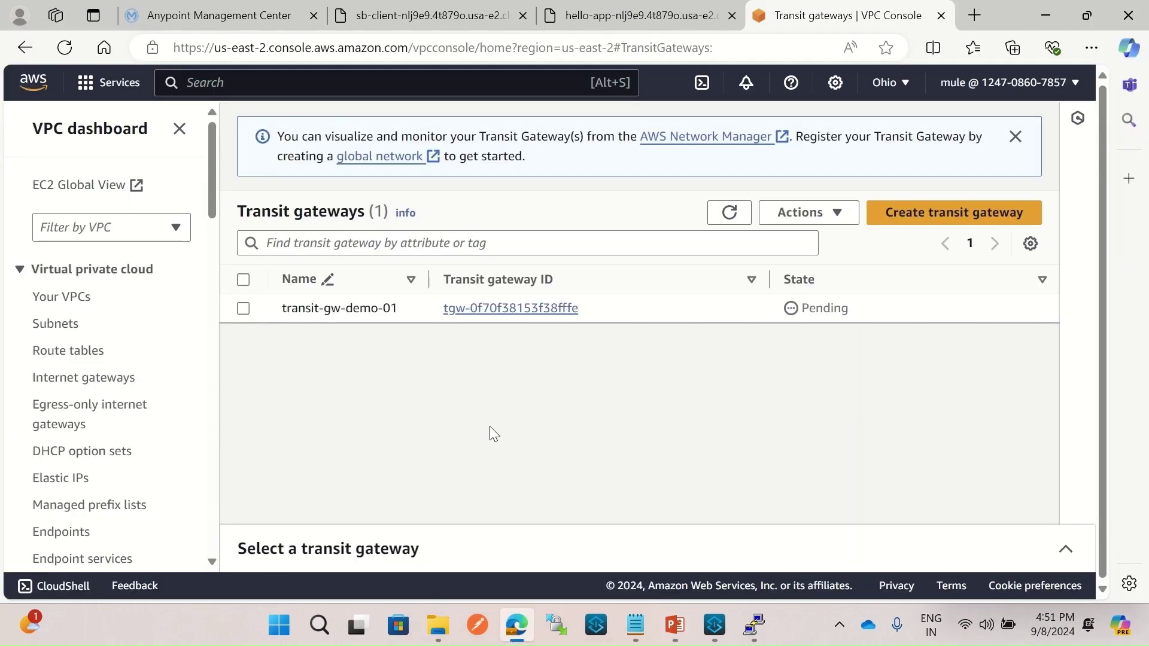
{"action": "left_click", "coordinate": [65, 47]}
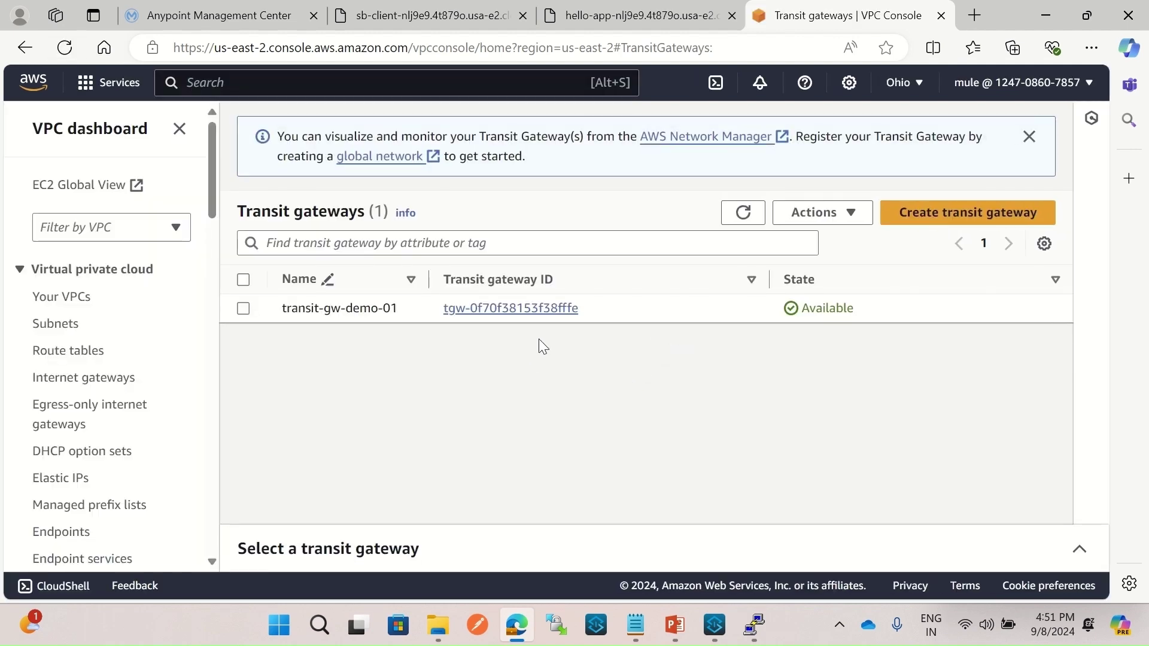
Step: Start a new transit gateway attachment and set its name tag to tgw-attachment-demo-01
{"action": "scroll", "coordinate": [163, 362], "scroll_direction": "down", "scroll_amount": 10}
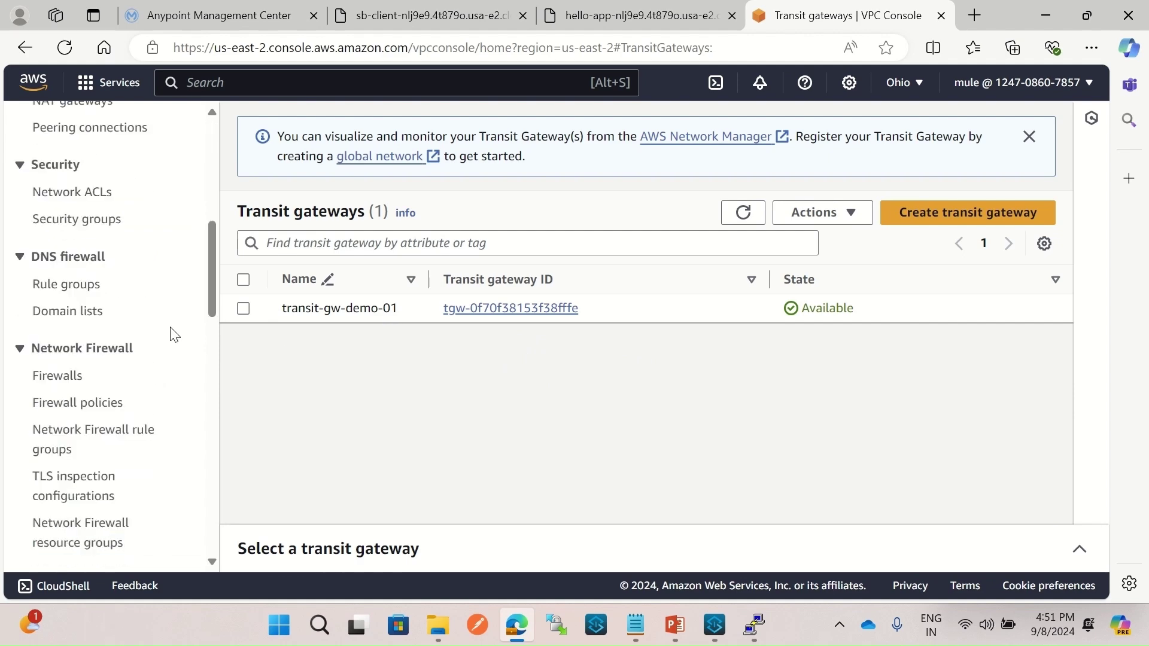
{"action": "scroll", "coordinate": [170, 332], "scroll_direction": "down", "scroll_amount": 6}
{"action": "scroll", "coordinate": [120, 317], "scroll_direction": "up", "scroll_amount": 2}
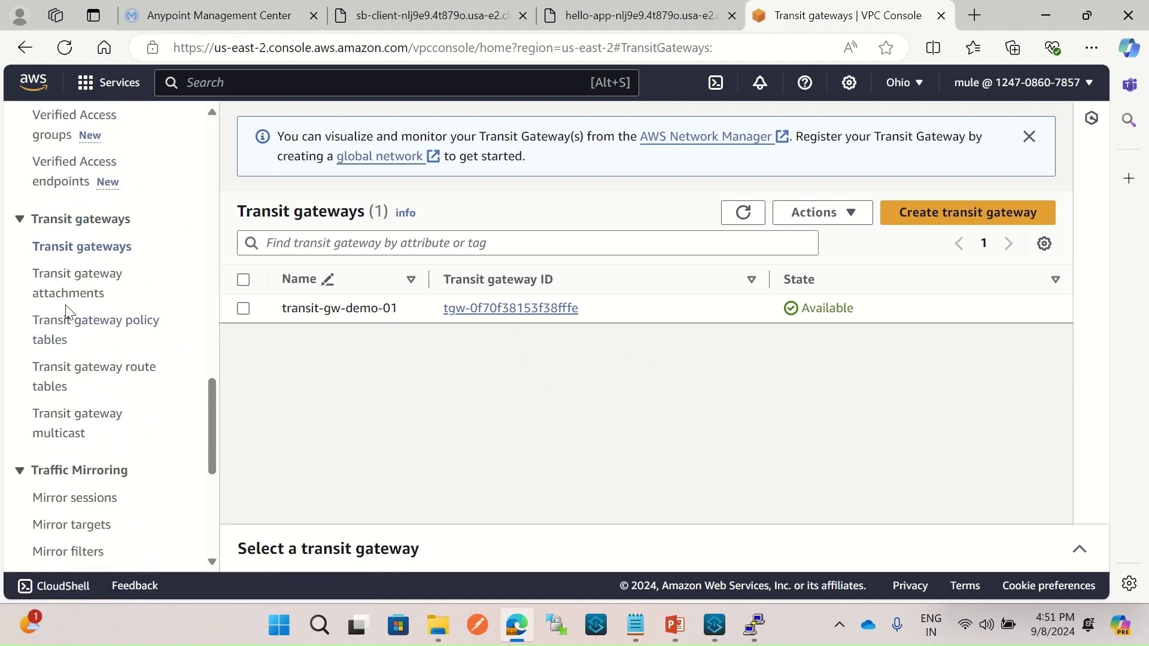
{"action": "left_click", "coordinate": [83, 297]}
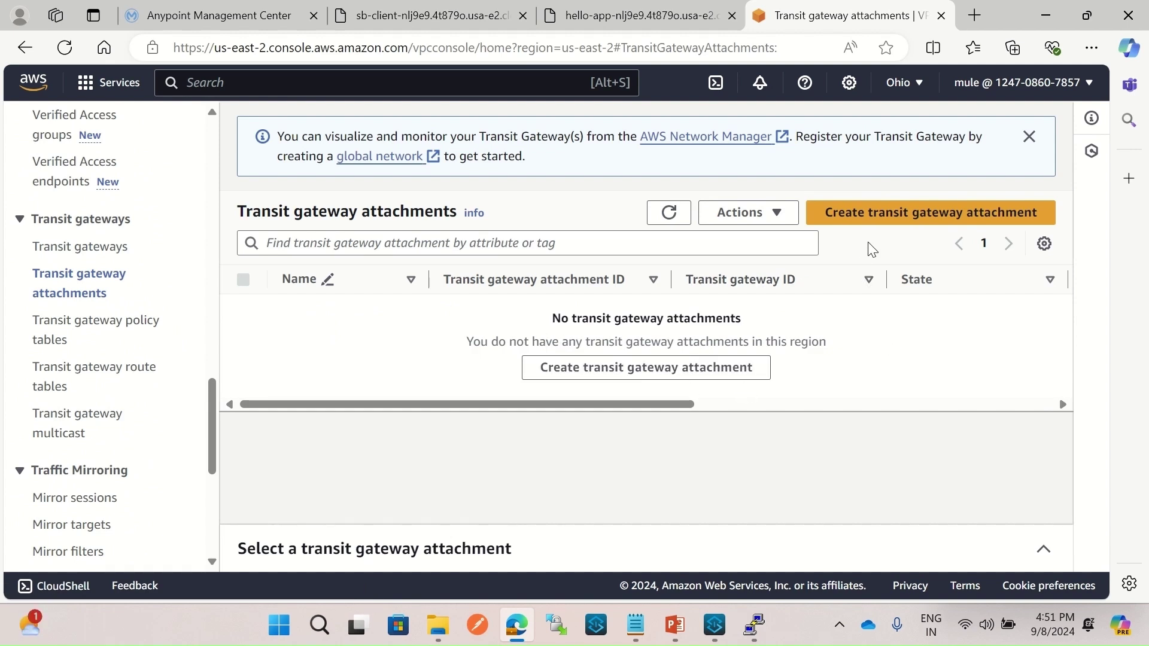
{"action": "left_click", "coordinate": [913, 214]}
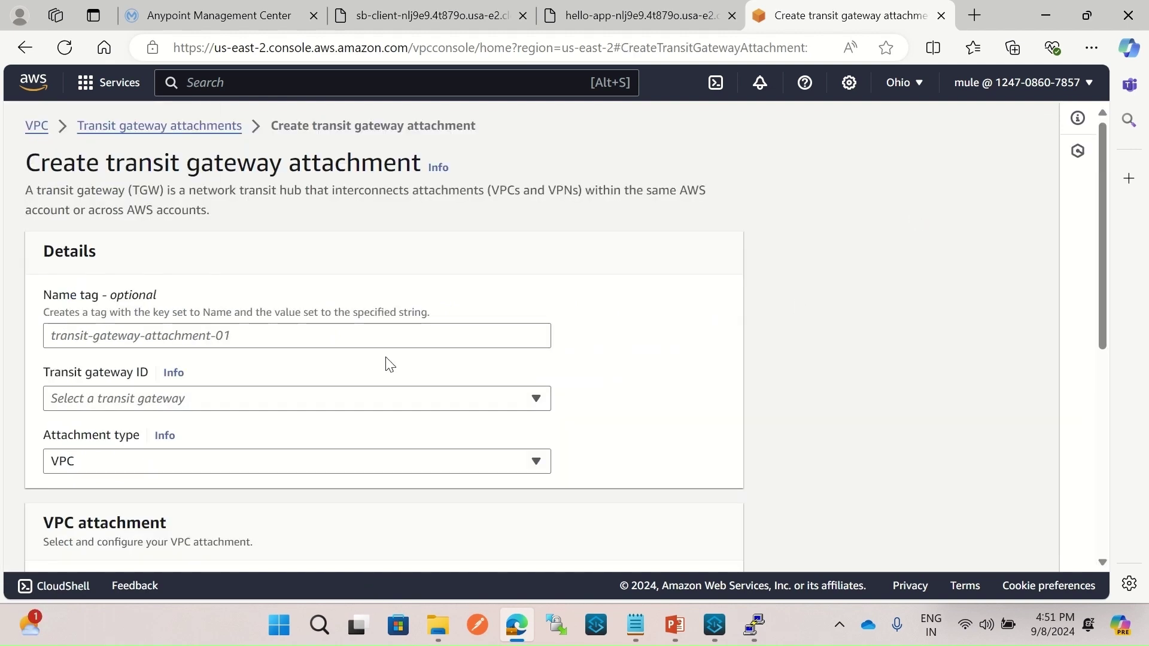
{"action": "left_click", "coordinate": [276, 328]}
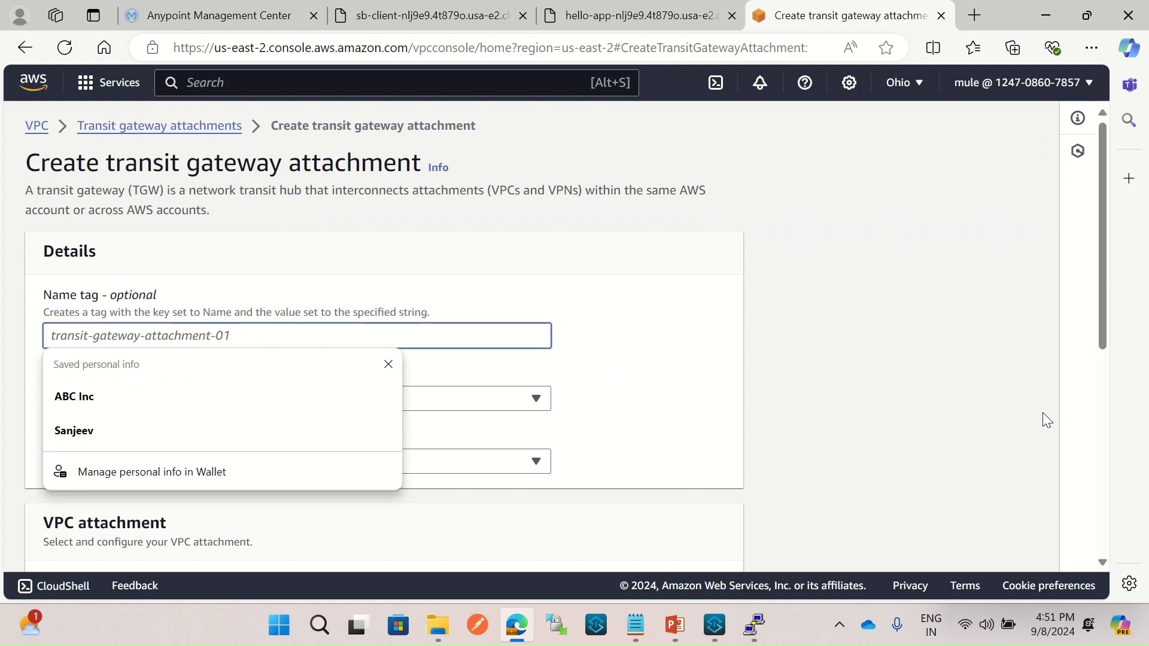
{"action": "type", "text": "tgw"}
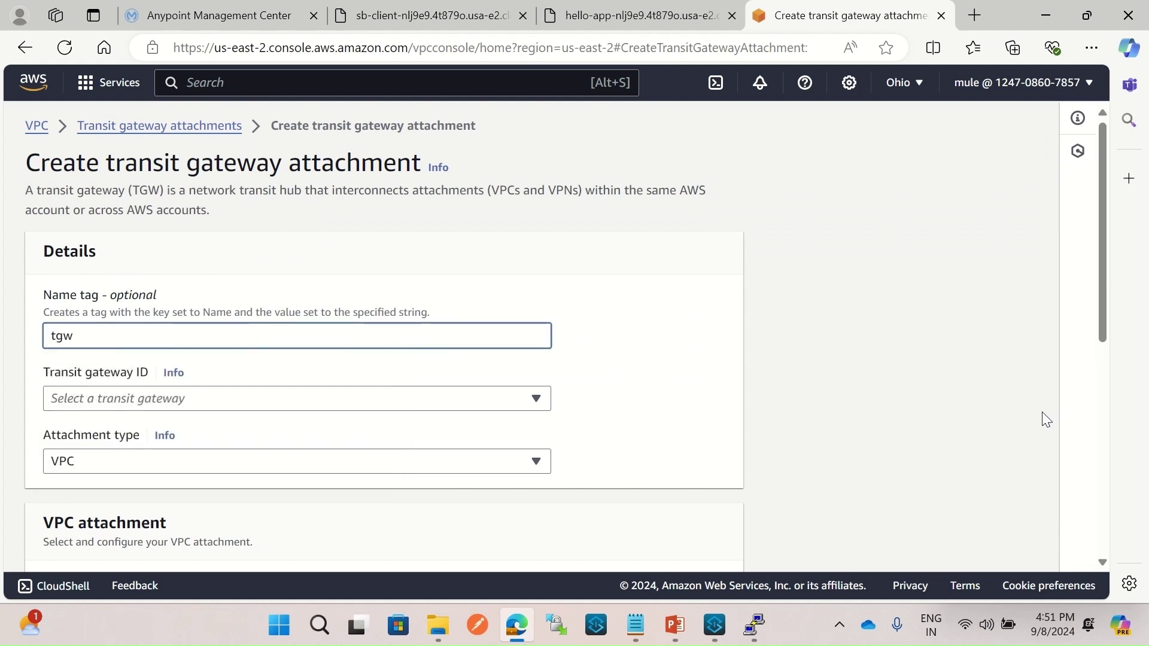
{"action": "type", "text": "-attachment"}
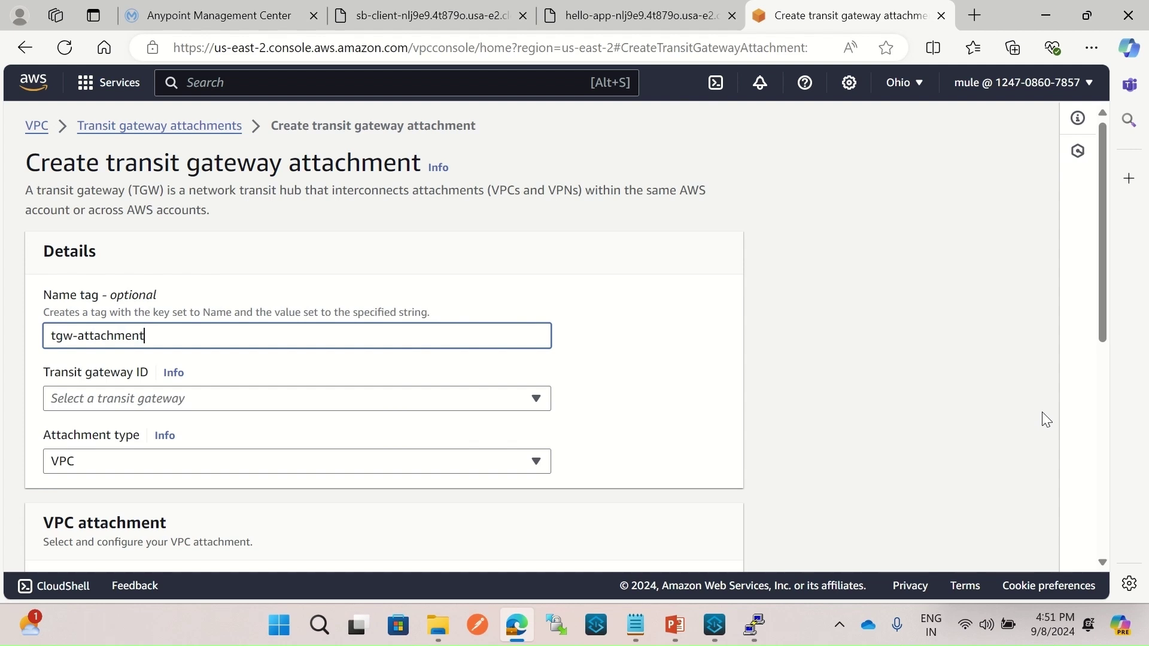
{"action": "type", "text": "-demo-01"}
{"action": "left_click", "coordinate": [709, 334]}
Step: Select transit-gw-demo-01 as the attachment's transit gateway and keep the VPC attachment type, consulting the network diagram in PowerPoint
{"action": "scroll", "coordinate": [709, 334], "scroll_direction": "down", "scroll_amount": 3}
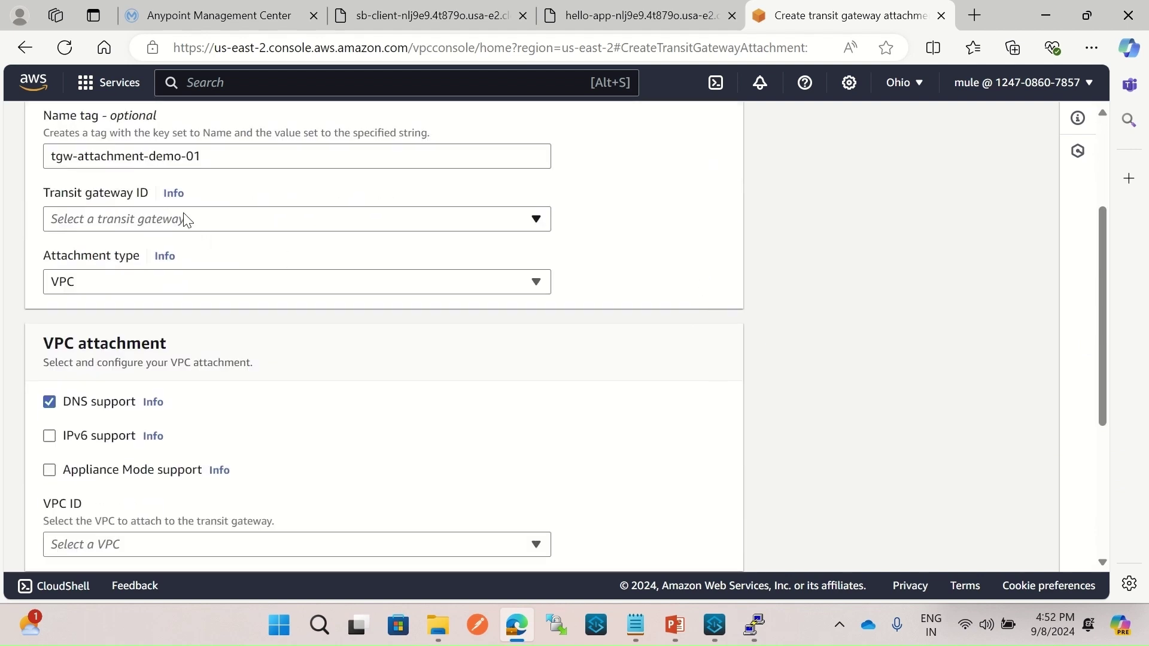
{"action": "left_click", "coordinate": [186, 220]}
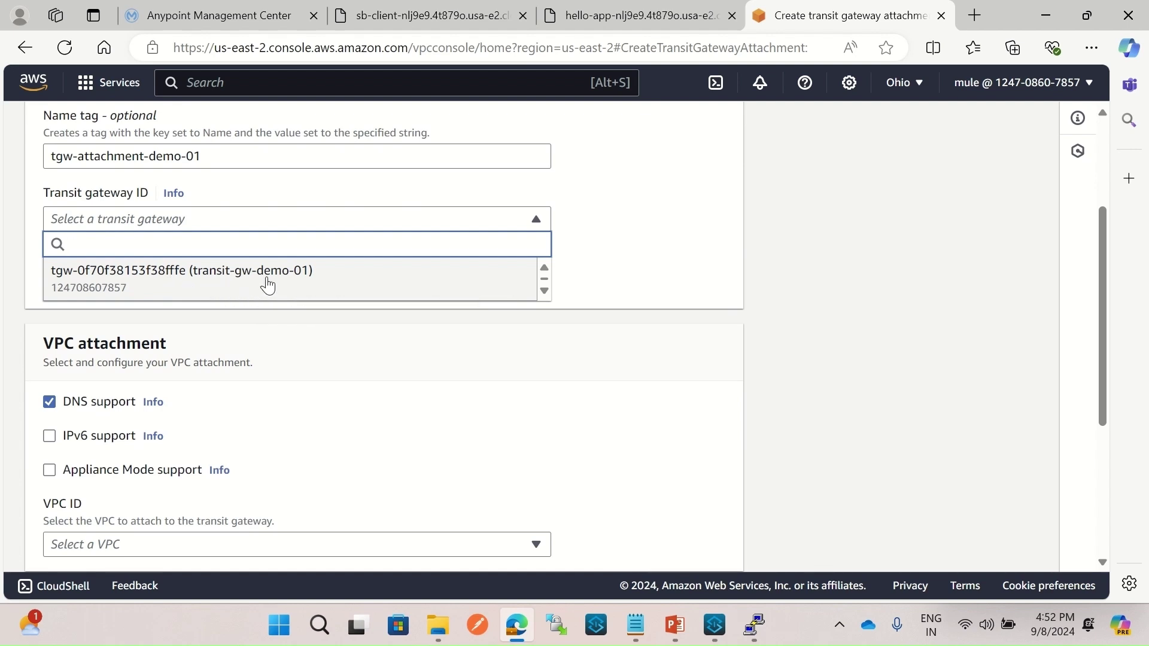
{"action": "left_click", "coordinate": [300, 280]}
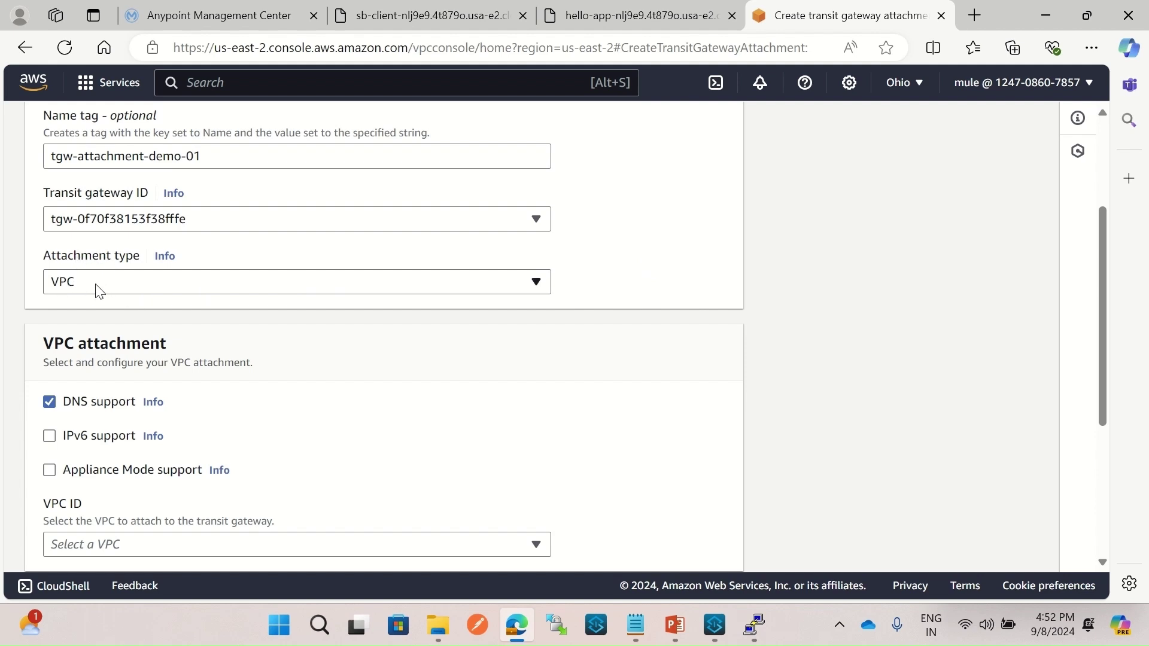
{"action": "left_click", "coordinate": [674, 625]}
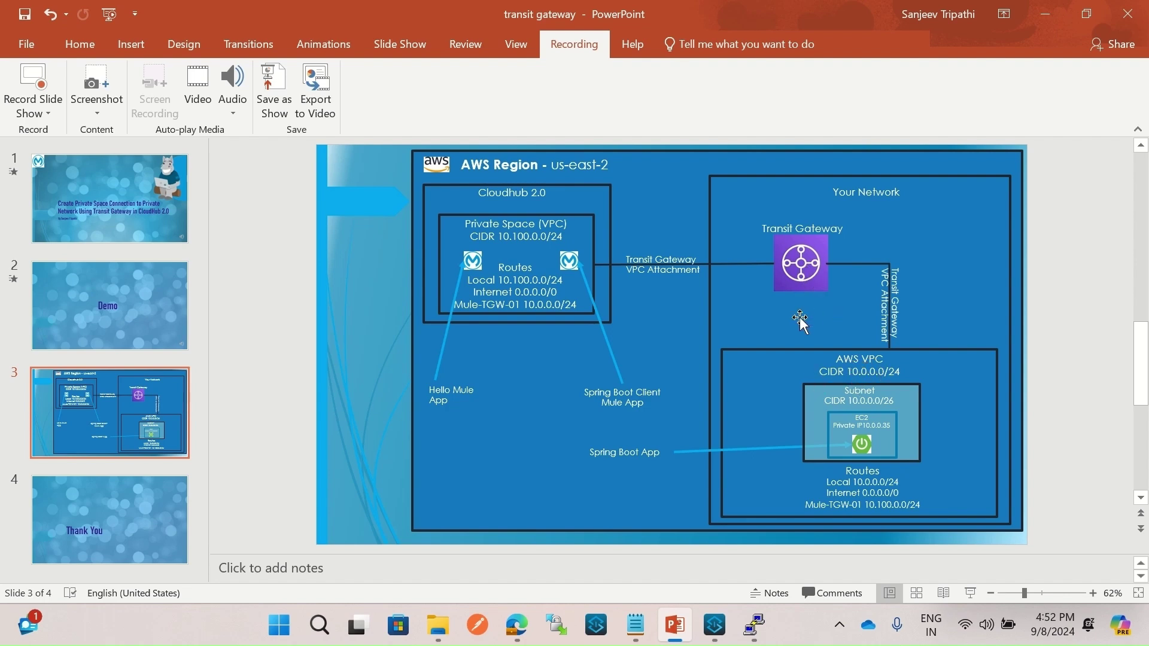
{"action": "left_click", "coordinate": [516, 626]}
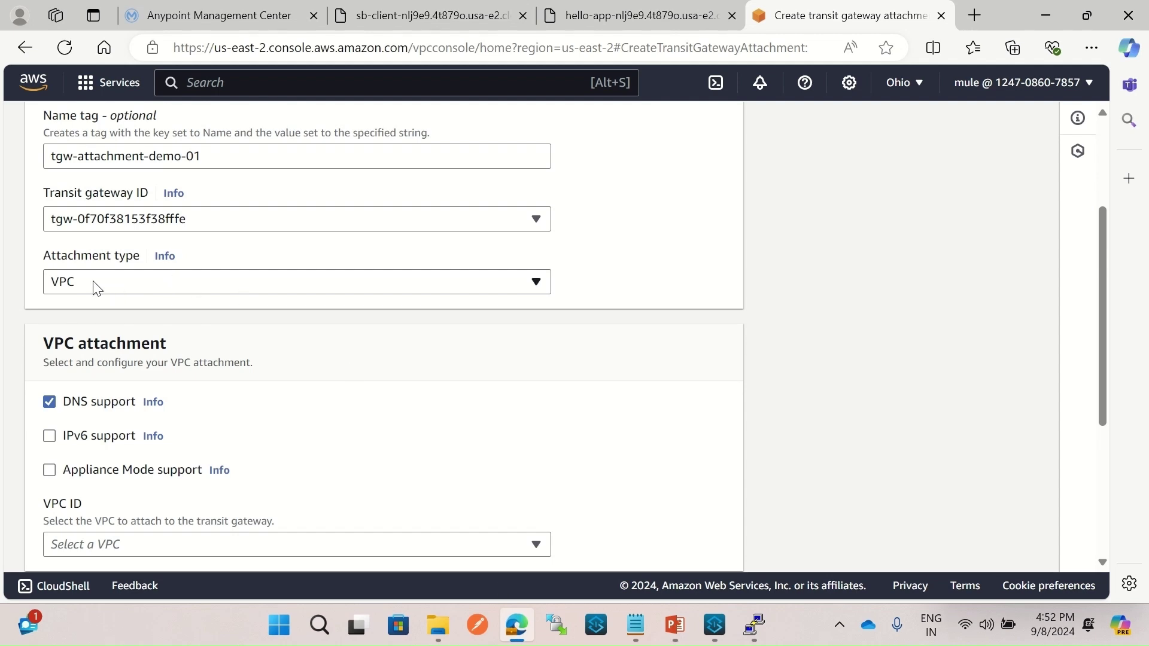
{"action": "left_click", "coordinate": [164, 287]}
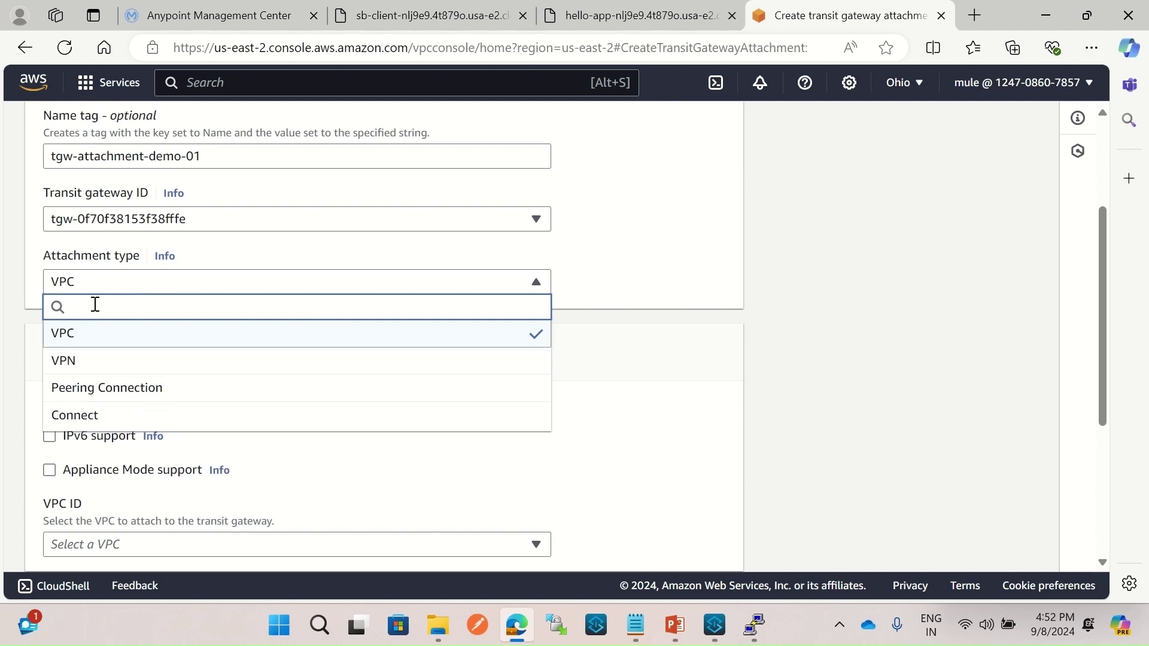
{"action": "left_click", "coordinate": [620, 276]}
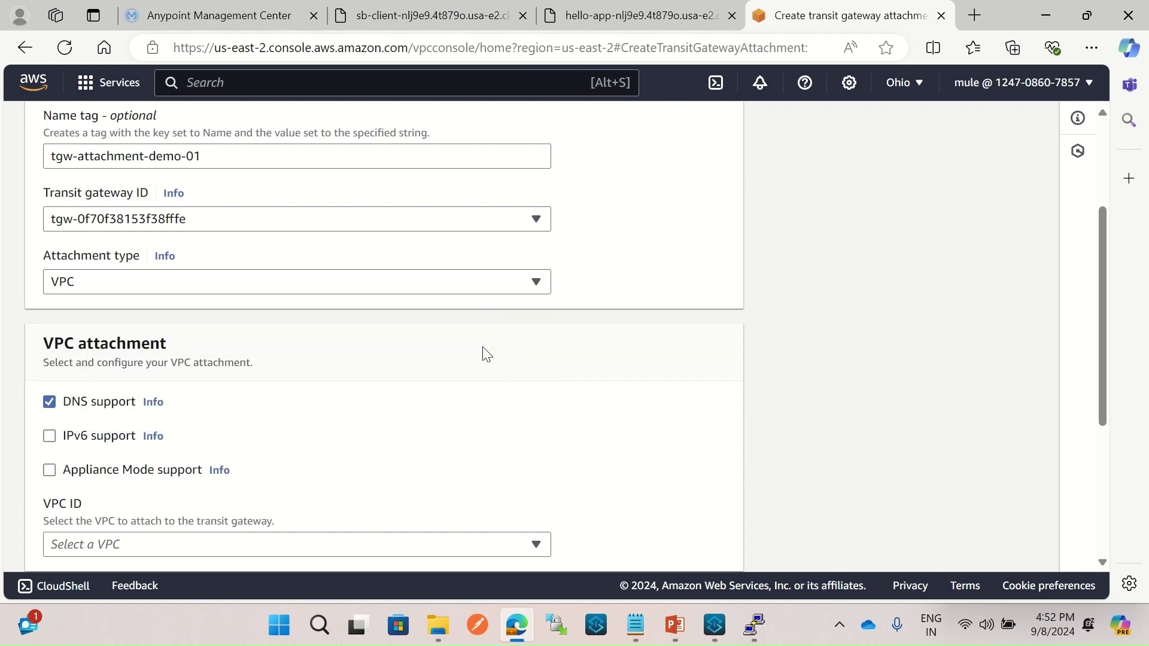
Step: Choose onprim-01-vpc as the VPC to attach, keeping DNS support and the us-east-2a subnet selected
{"action": "scroll", "coordinate": [641, 359], "scroll_direction": "down", "scroll_amount": 1}
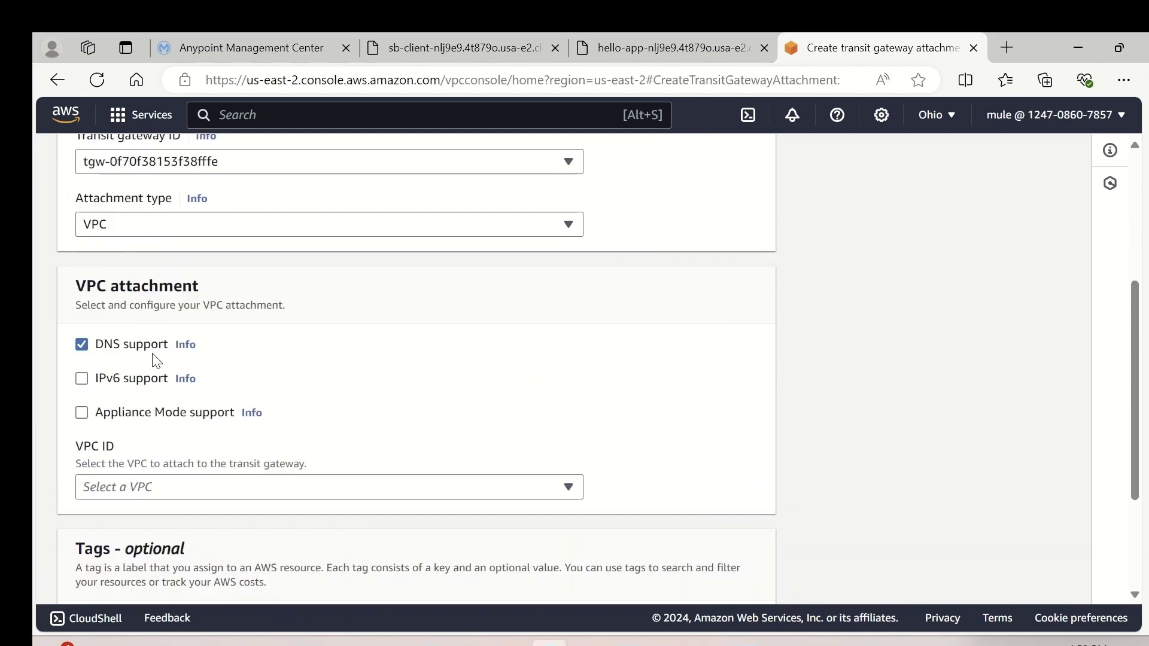
{"action": "scroll", "coordinate": [374, 410], "scroll_direction": "down", "scroll_amount": 1}
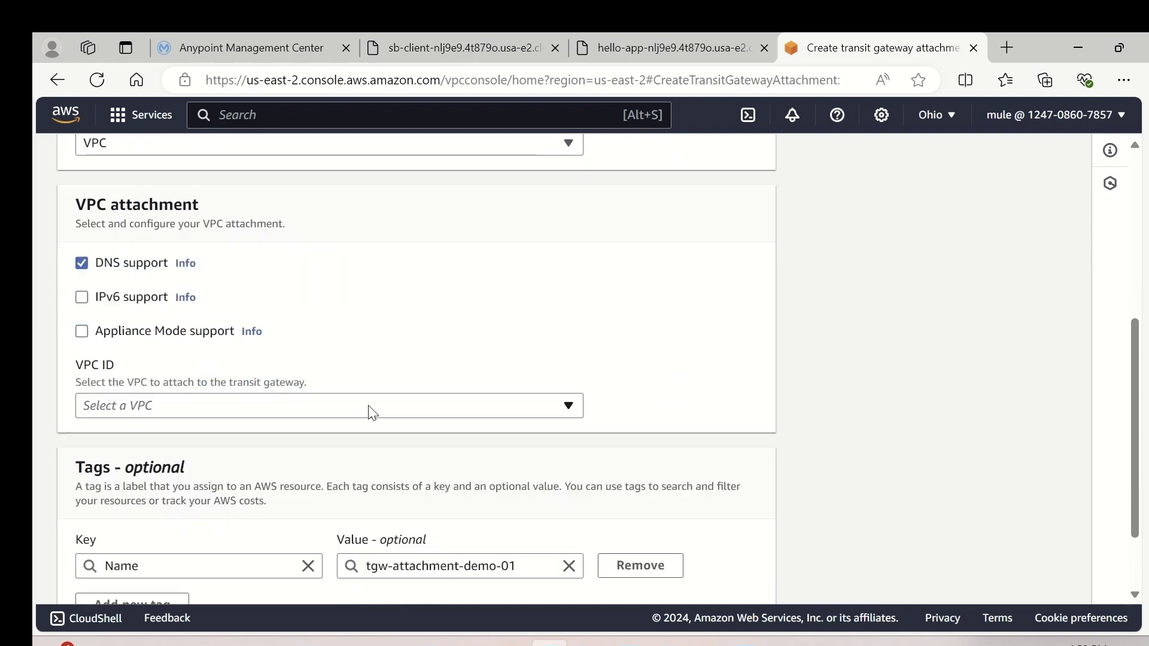
{"action": "left_click", "coordinate": [214, 400]}
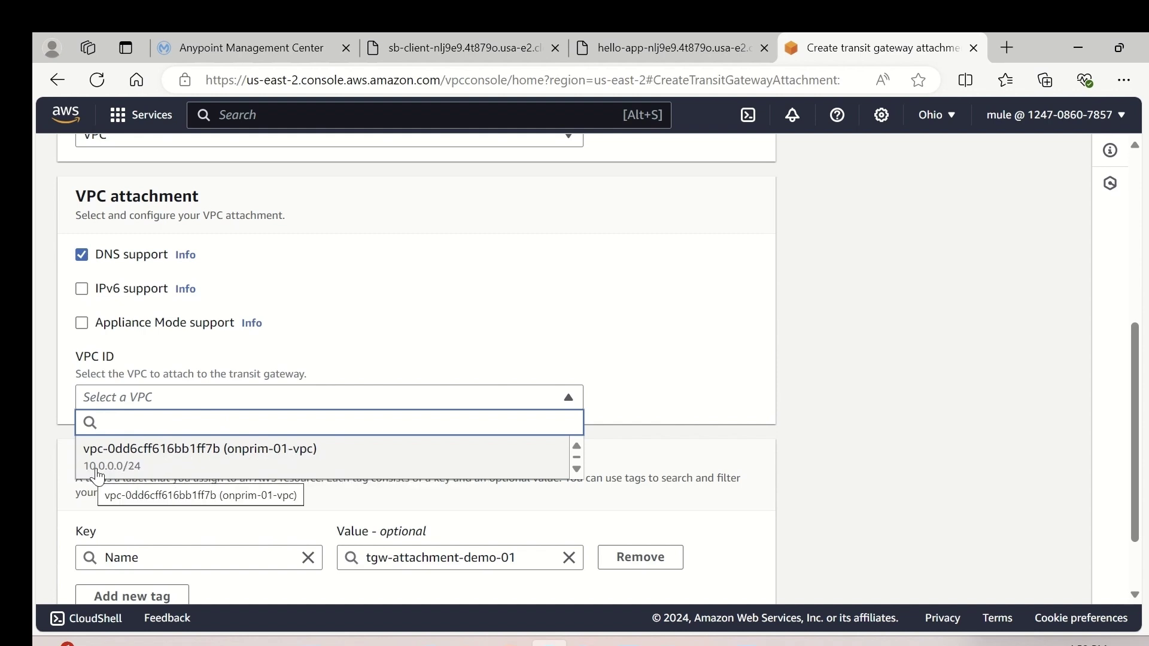
{"action": "left_click", "coordinate": [167, 472]}
{"action": "scroll", "coordinate": [688, 362], "scroll_direction": "down", "scroll_amount": 3}
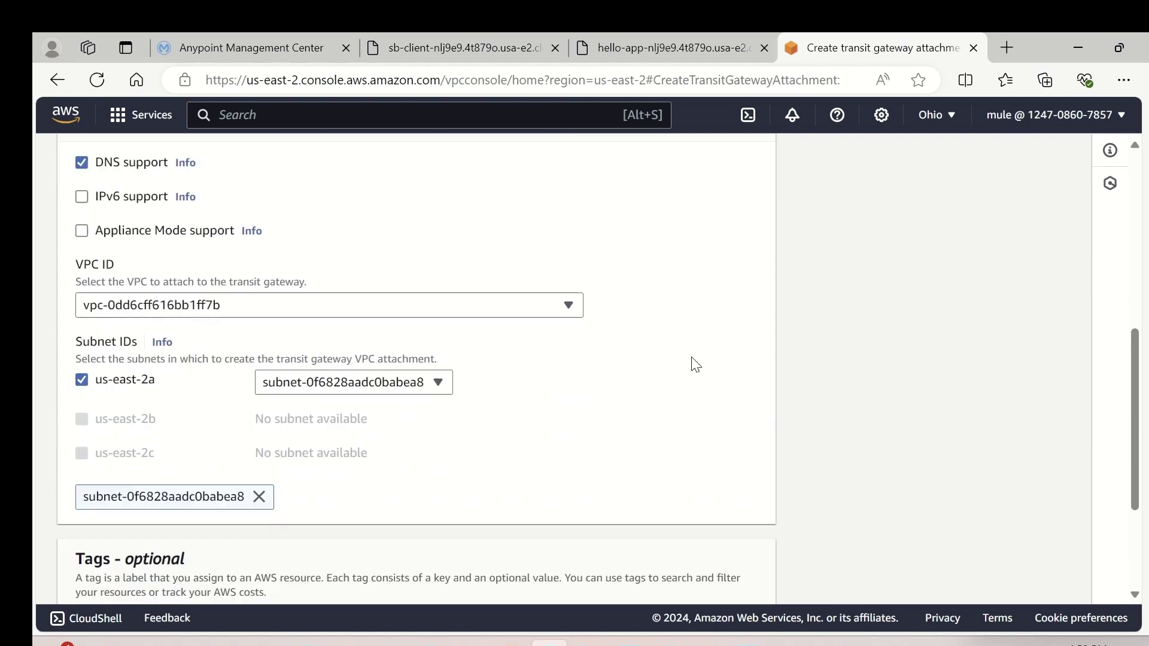
Step: Review the attachment's details, subnet and tags, and create the transit gateway attachment
{"action": "scroll", "coordinate": [688, 365], "scroll_direction": "up", "scroll_amount": 3}
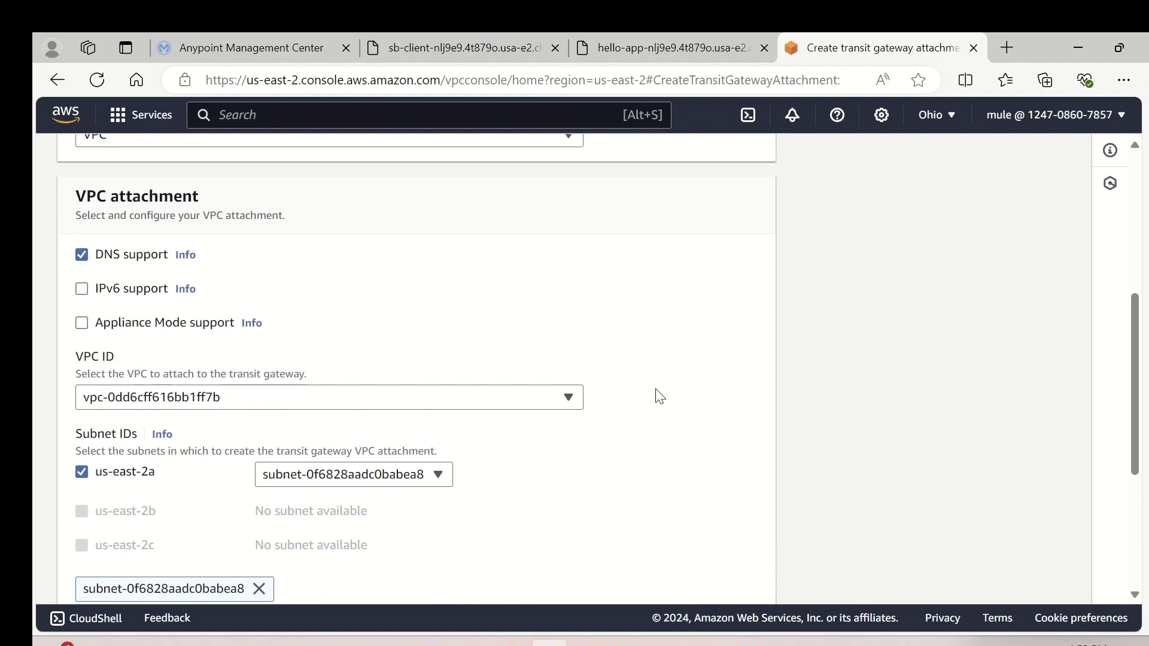
{"action": "scroll", "coordinate": [654, 397], "scroll_direction": "down", "scroll_amount": 5}
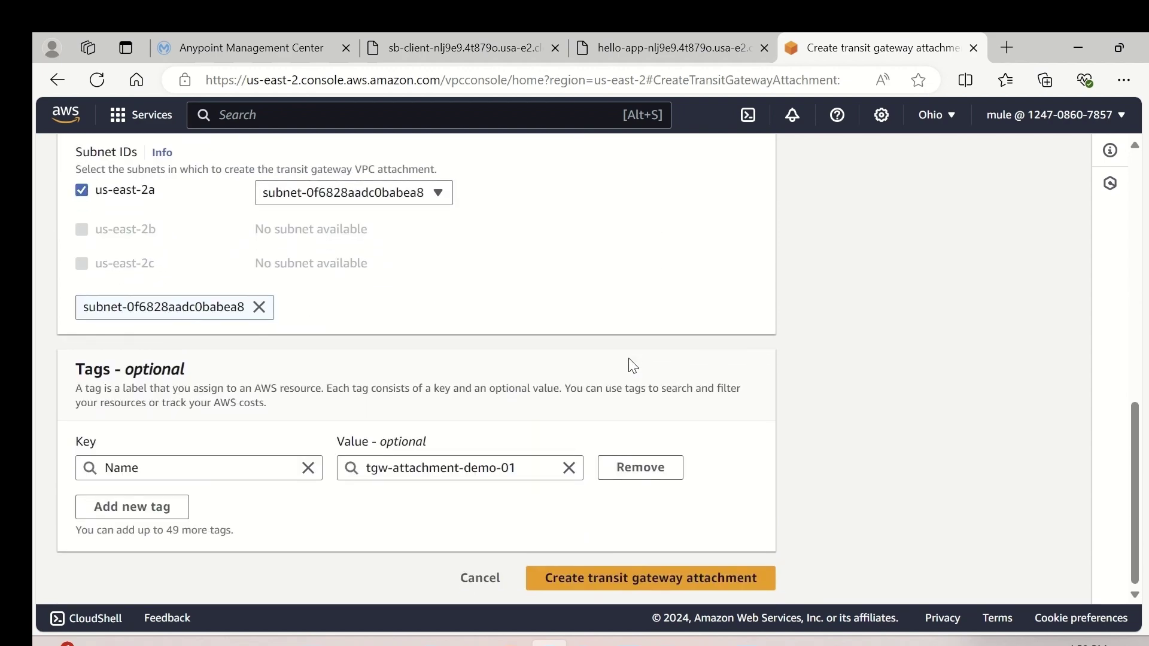
{"action": "scroll", "coordinate": [633, 366], "scroll_direction": "up", "scroll_amount": 10}
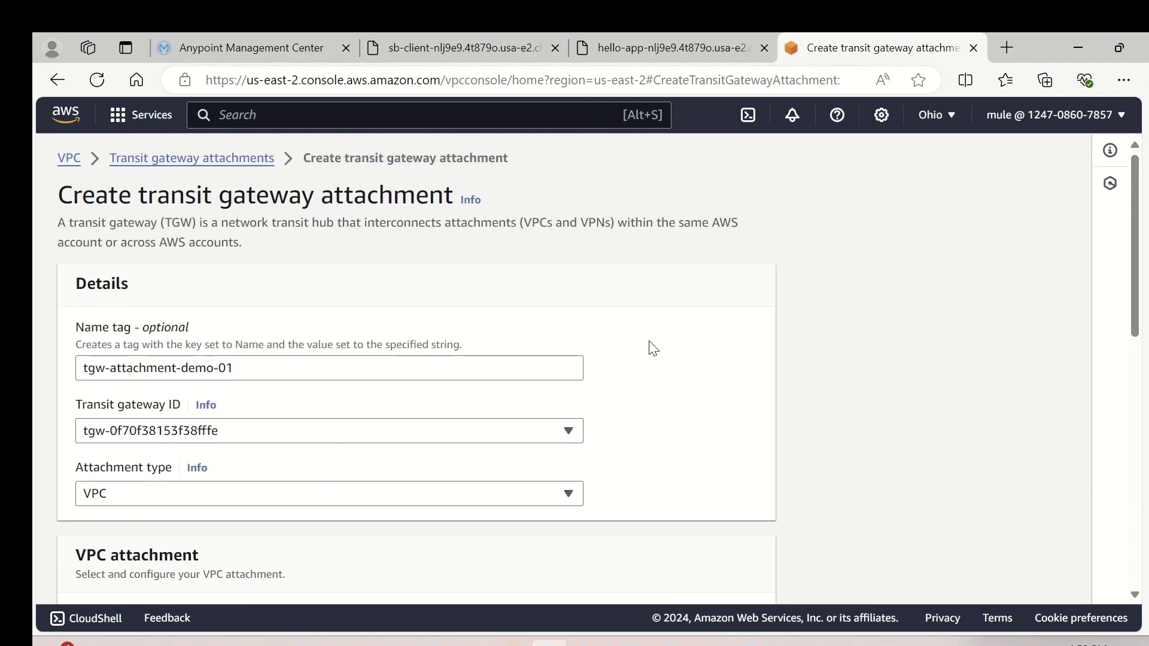
{"action": "scroll", "coordinate": [652, 348], "scroll_direction": "down", "scroll_amount": 10}
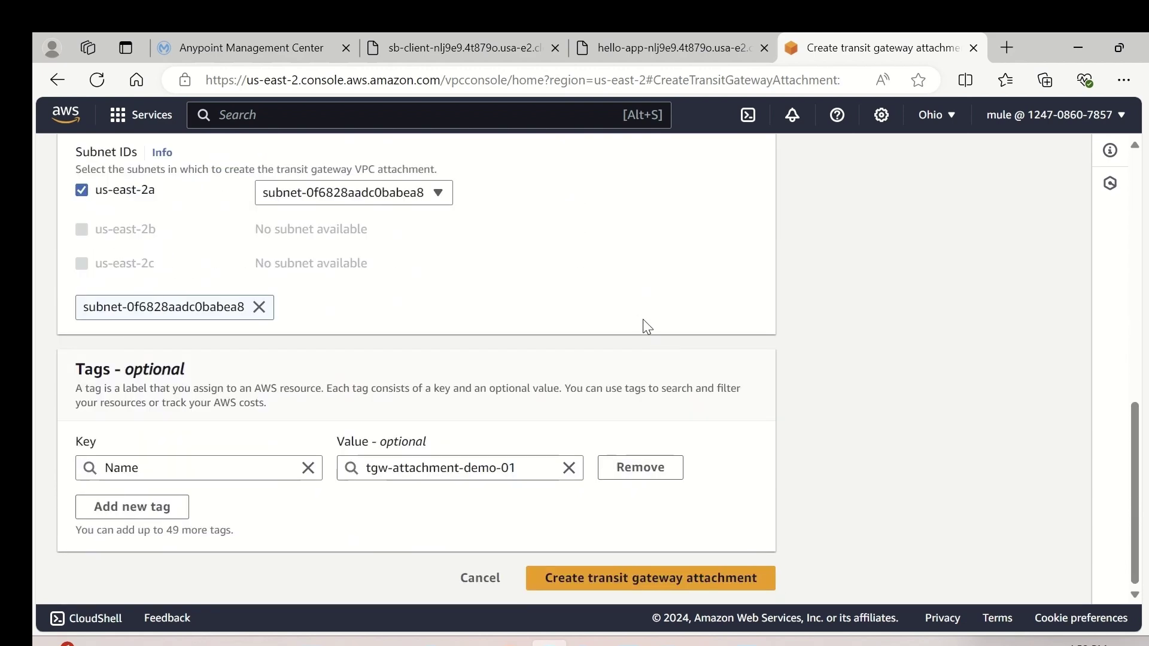
{"action": "left_click", "coordinate": [638, 584]}
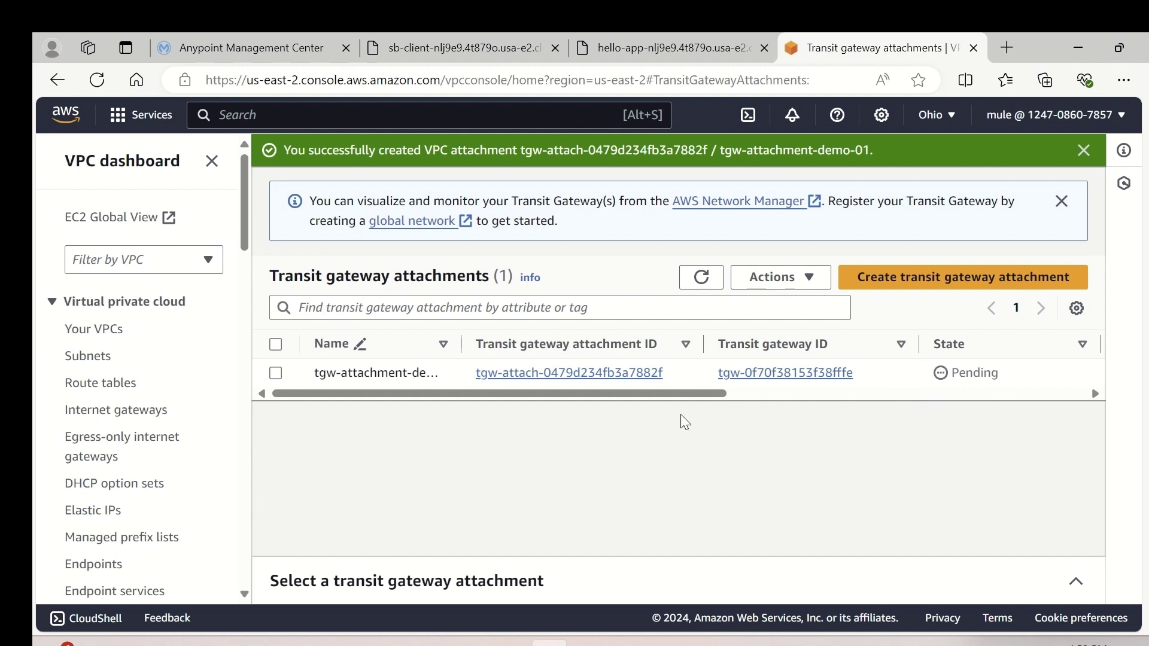
Step: Reload the transit gateway attachments page to check the new attachment's state, and review the VPC attachment in the PowerPoint diagram
{"action": "left_click", "coordinate": [97, 79]}
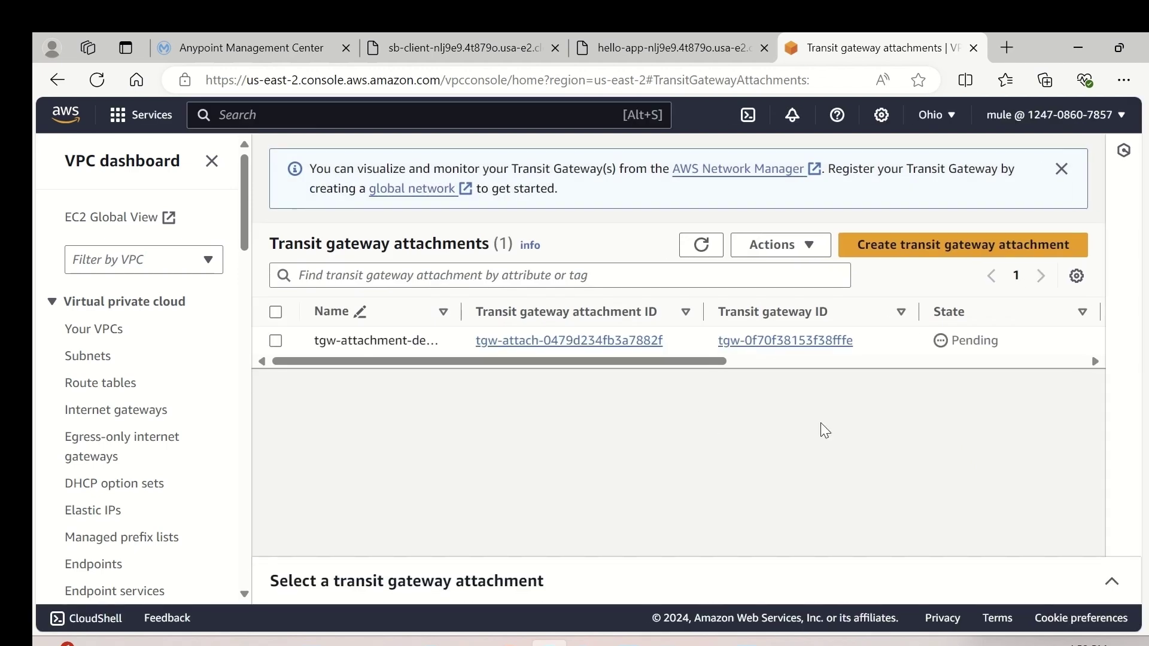
{"action": "left_click", "coordinate": [707, 643]}
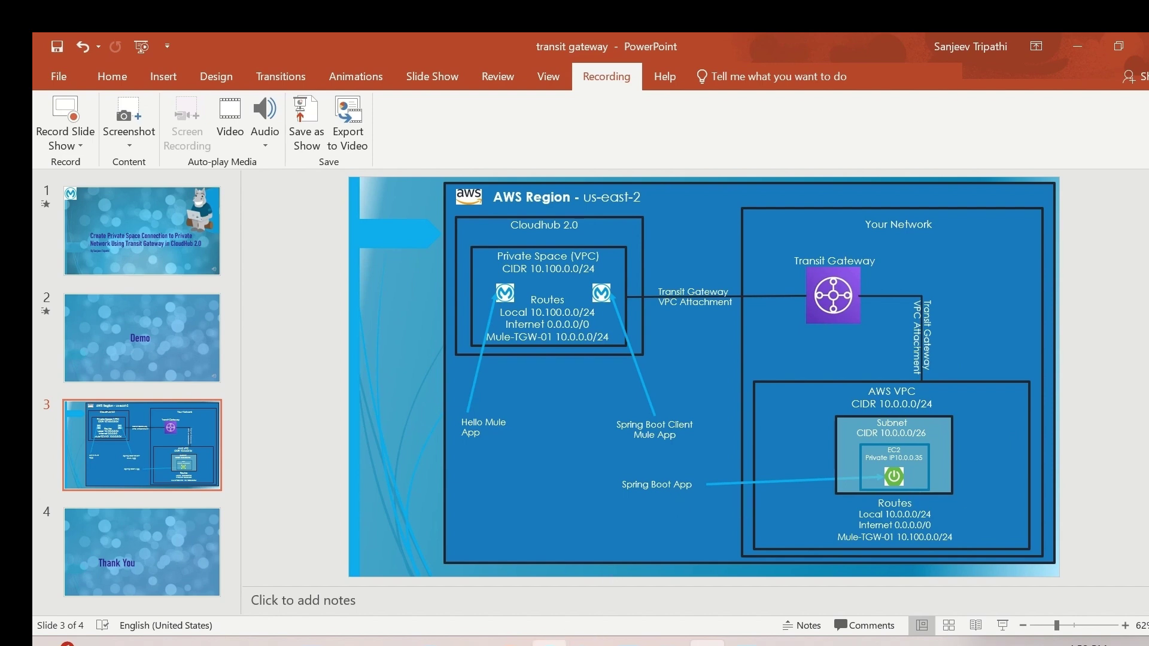
{"action": "mouse_move", "coordinate": [549, 641]}
{"action": "left_click", "coordinate": [551, 526]}
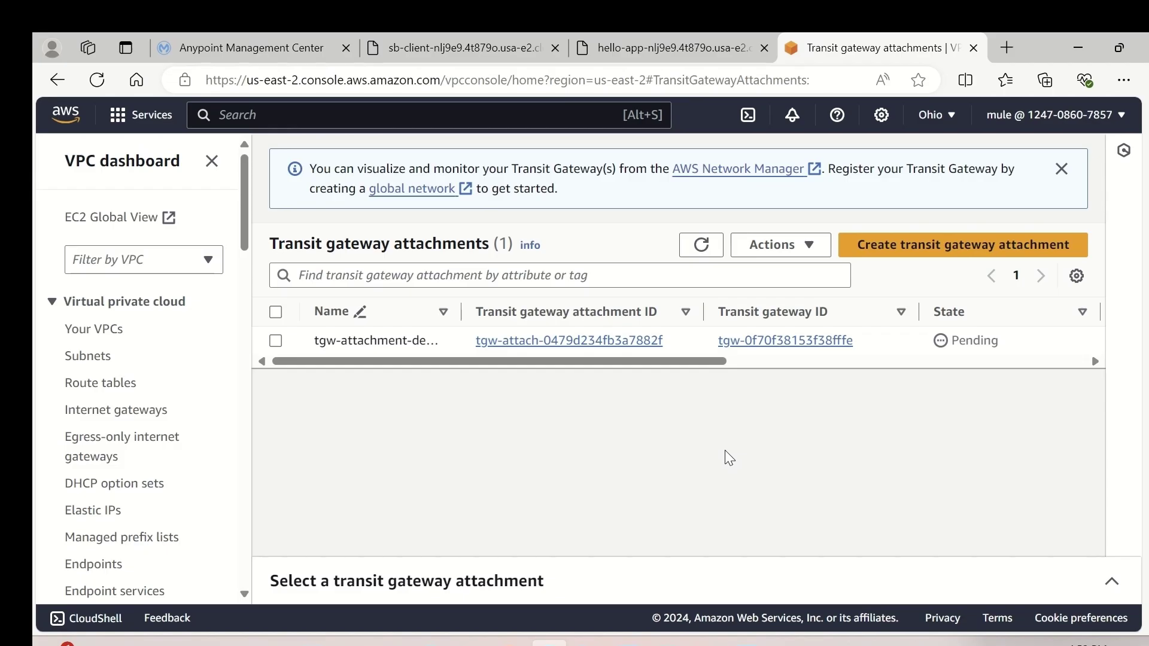
{"action": "left_click", "coordinate": [97, 79]}
{"action": "key", "text": "F5"}
{"action": "left_click", "coordinate": [549, 642]}
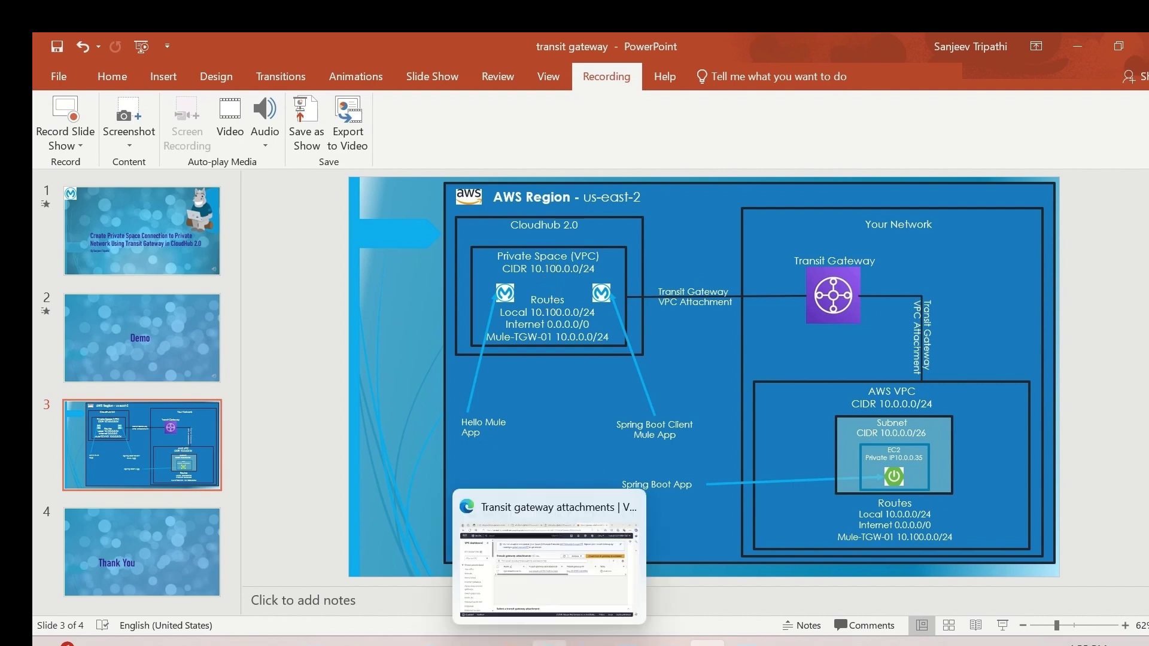
{"action": "left_click", "coordinate": [549, 644]}
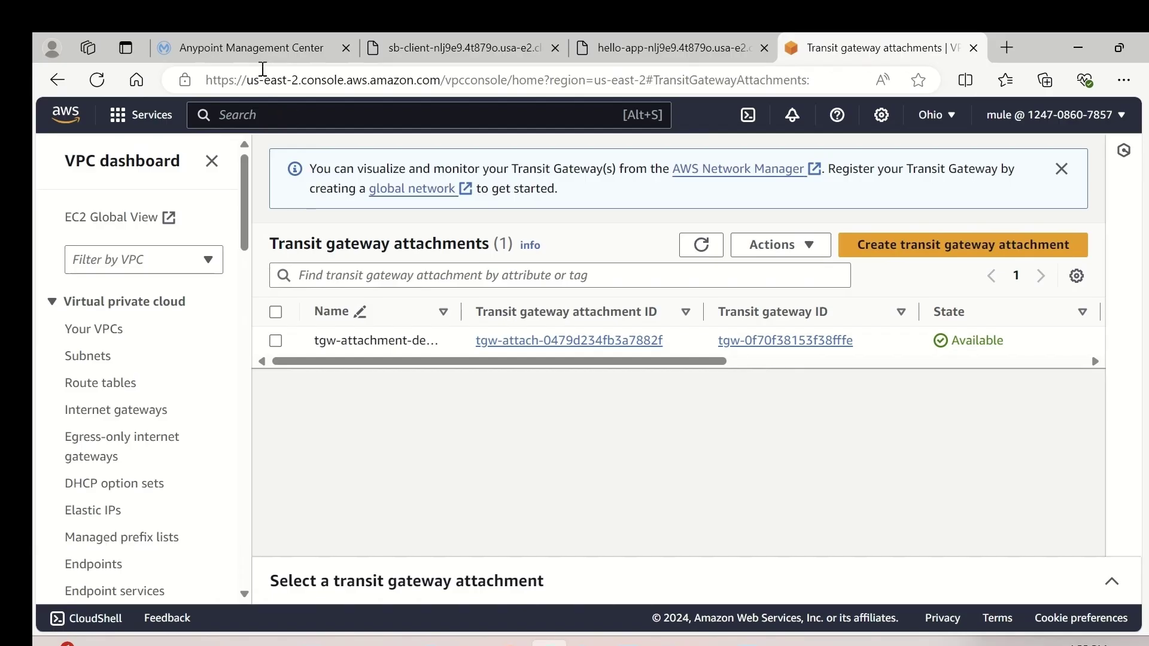
Step: Switch to Anypoint Runtime Manager, leave the sb-client application and open the list of private spaces
{"action": "left_click", "coordinate": [263, 49]}
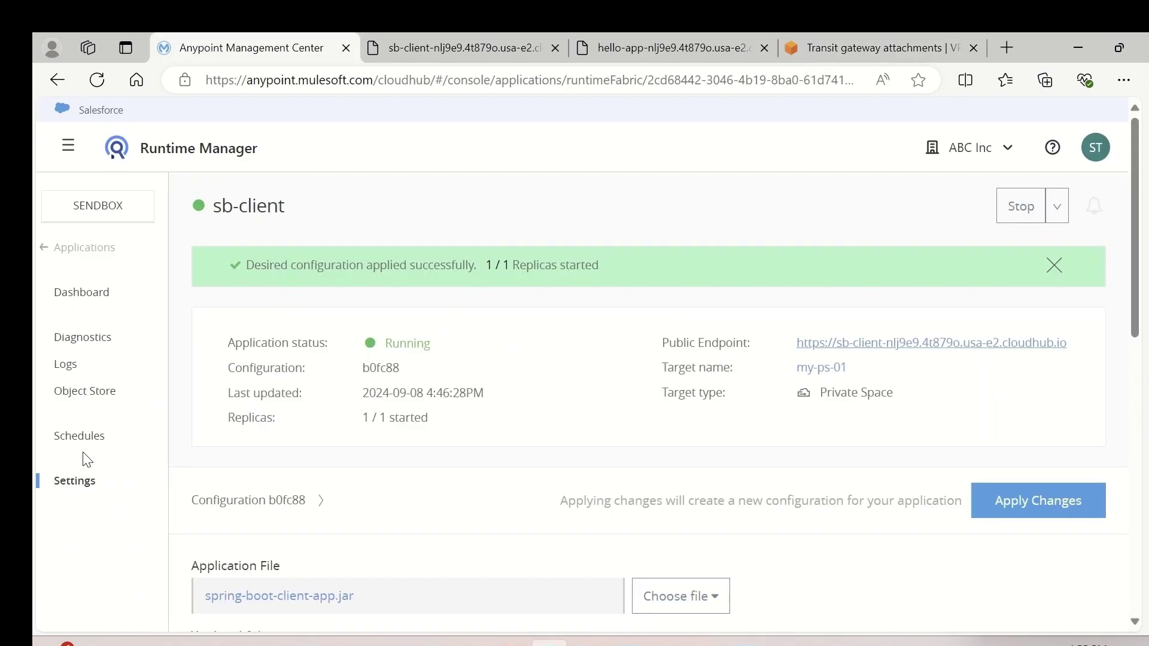
{"action": "left_click", "coordinate": [70, 249]}
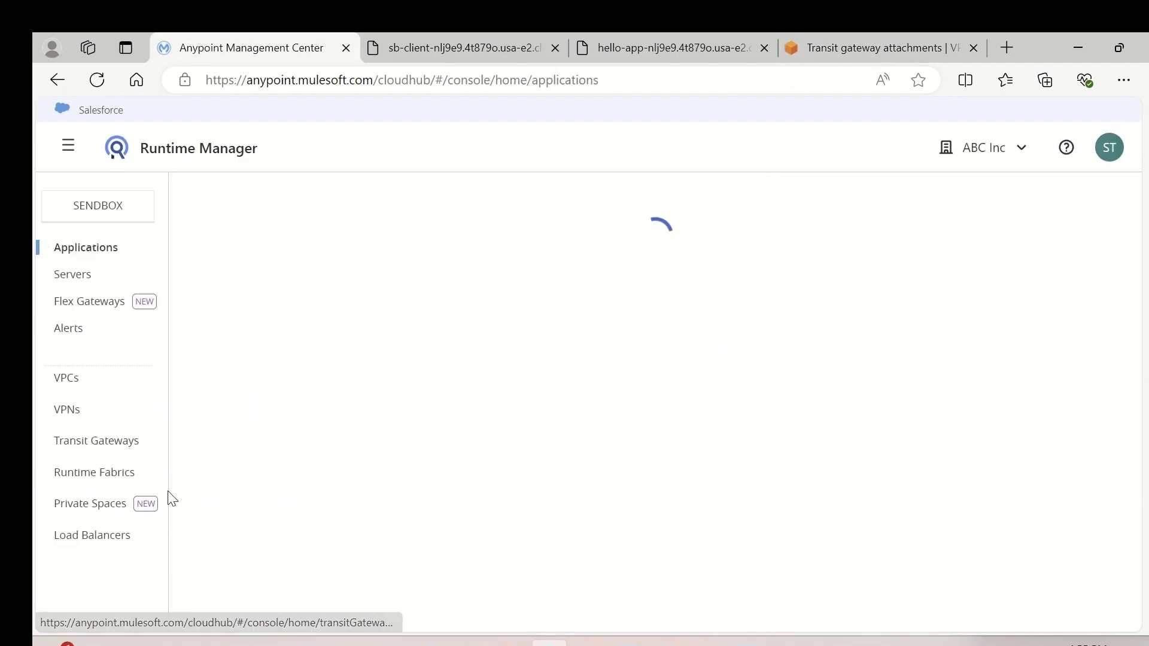
{"action": "left_click", "coordinate": [90, 503]}
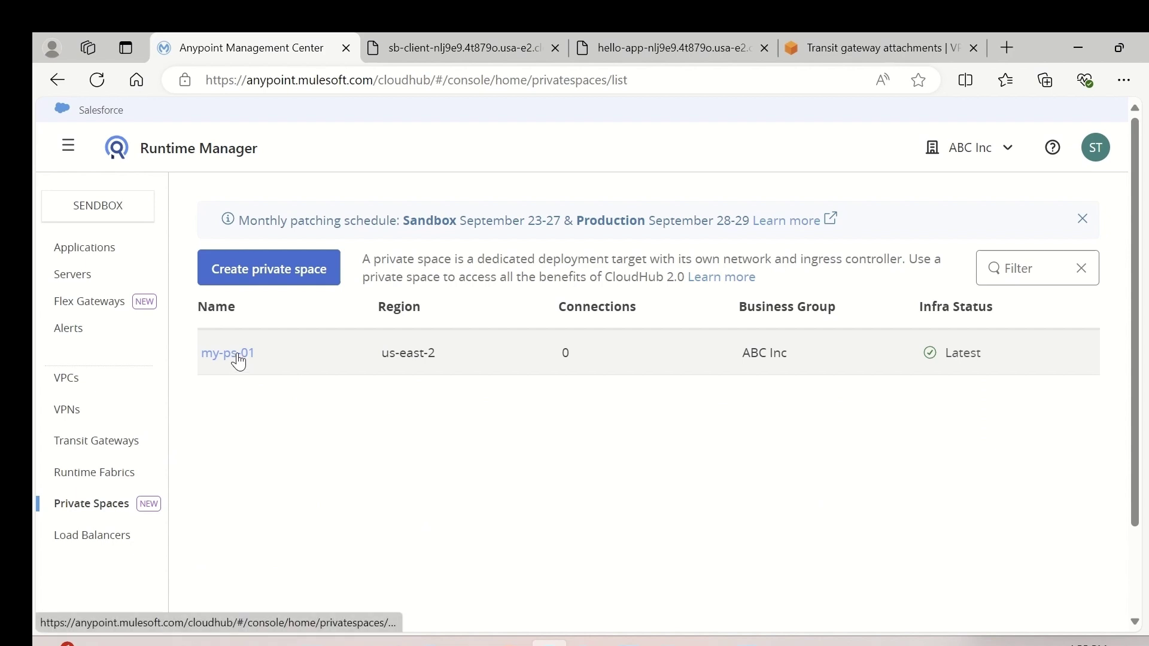
Step: Open the my-ps-01 private space and start a new connection of type Transit Gateway
{"action": "left_click", "coordinate": [238, 361]}
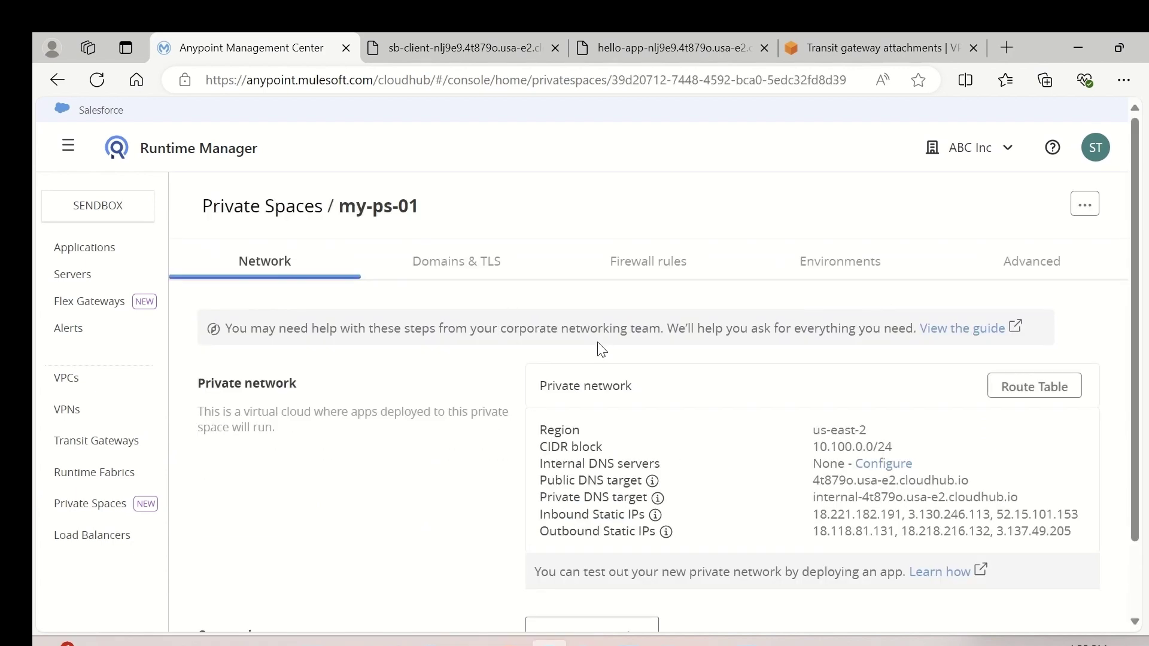
{"action": "scroll", "coordinate": [730, 392], "scroll_direction": "down", "scroll_amount": 1}
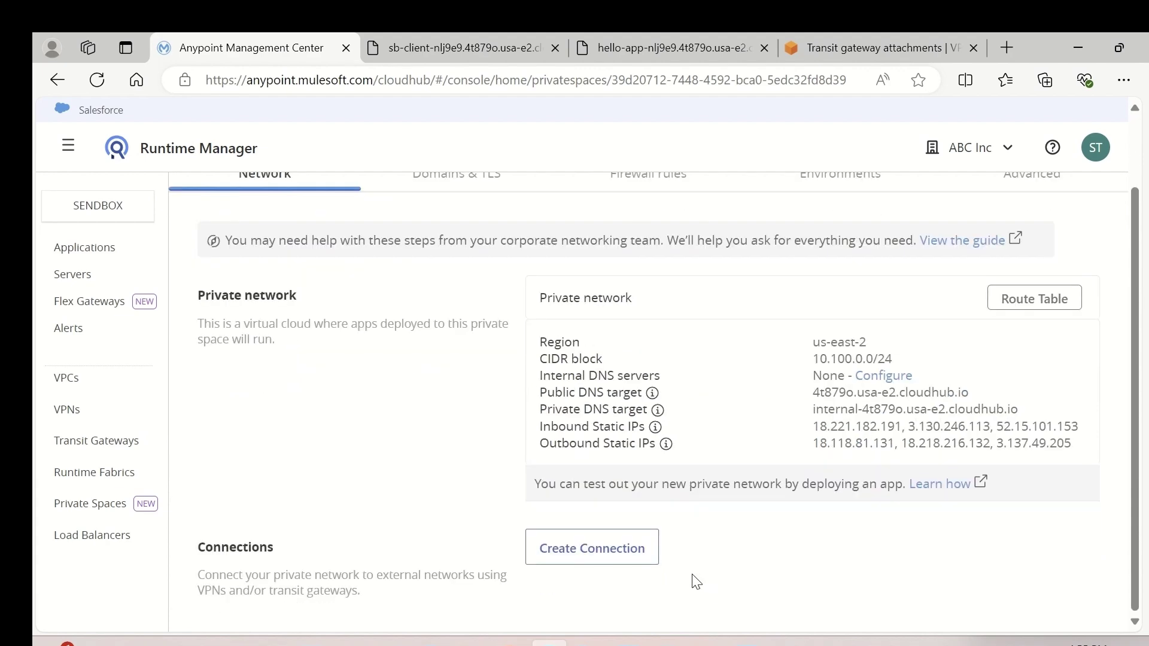
{"action": "left_click", "coordinate": [622, 553]}
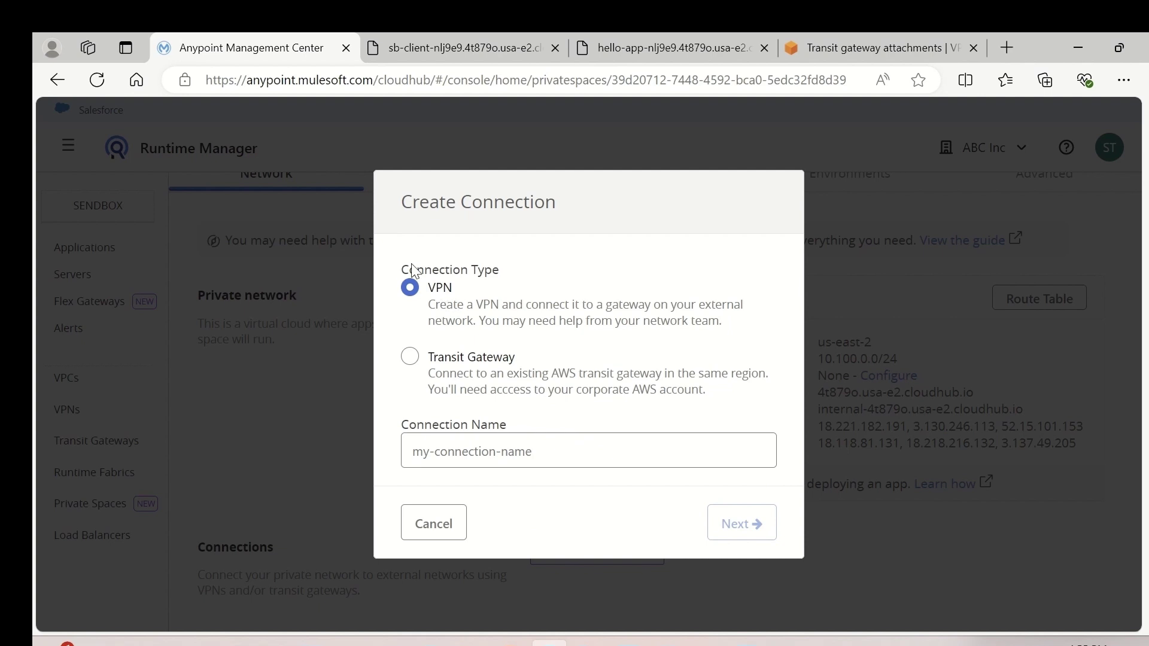
{"action": "left_click", "coordinate": [410, 357]}
Step: Keep the option to add a new transit gateway, name the connection tgw-demo-090824 and continue to the route configuration
{"action": "scroll", "coordinate": [626, 399], "scroll_direction": "down", "scroll_amount": 2}
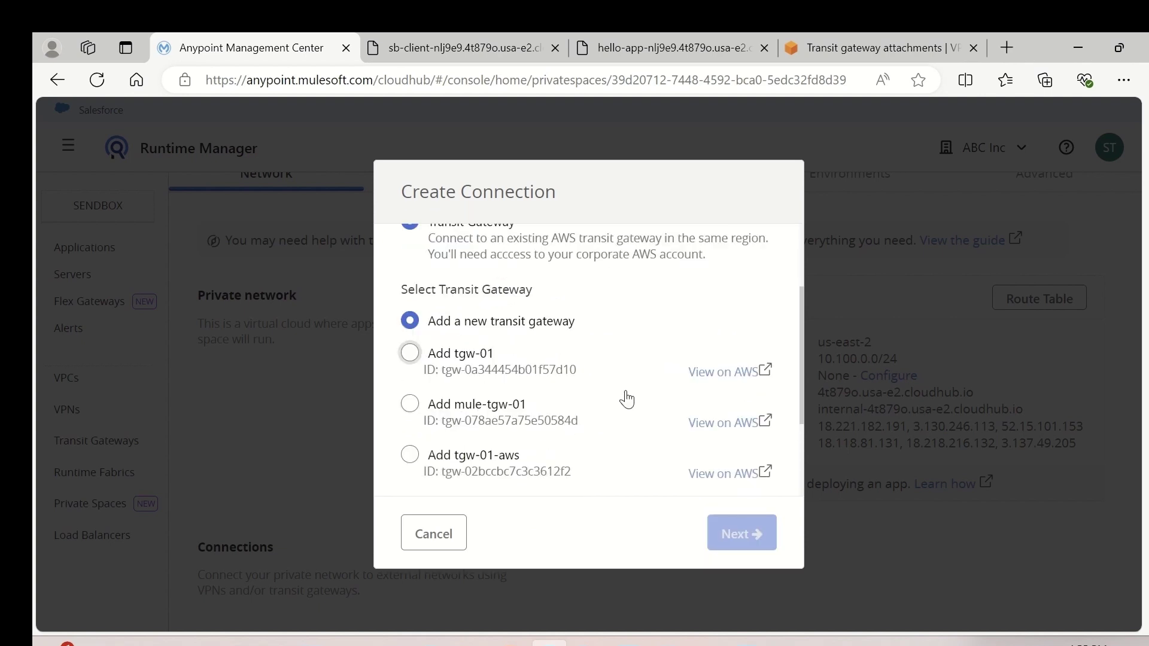
{"action": "scroll", "coordinate": [626, 399], "scroll_direction": "down", "scroll_amount": 1}
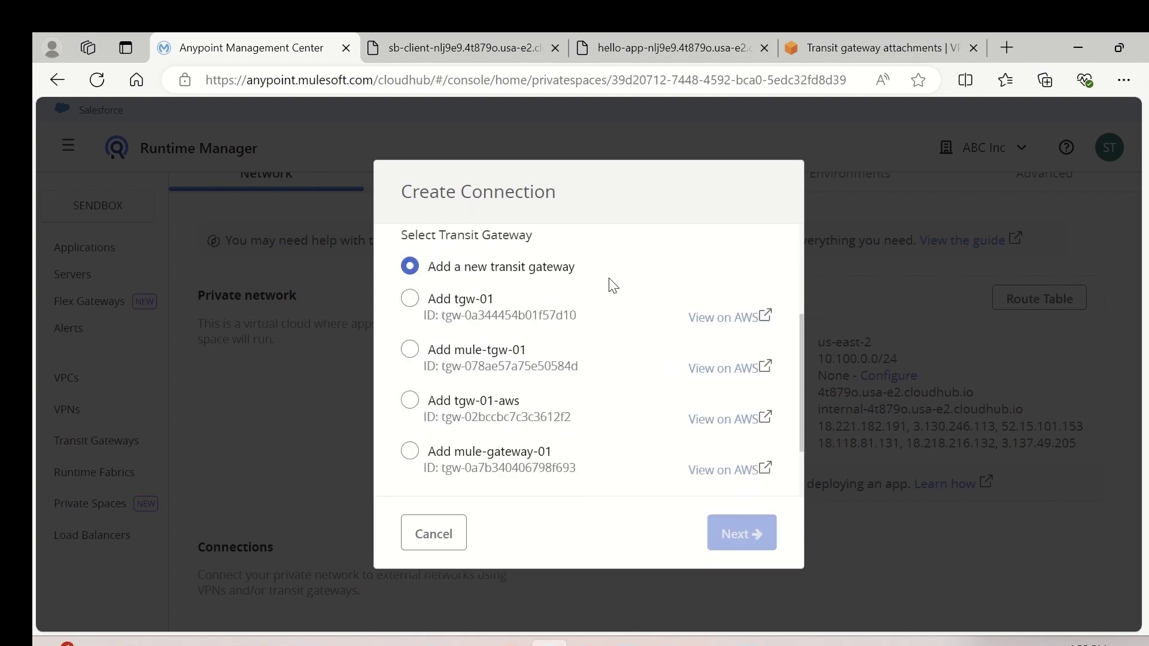
{"action": "scroll", "coordinate": [624, 300], "scroll_direction": "down", "scroll_amount": 2}
{"action": "left_click", "coordinate": [623, 461]}
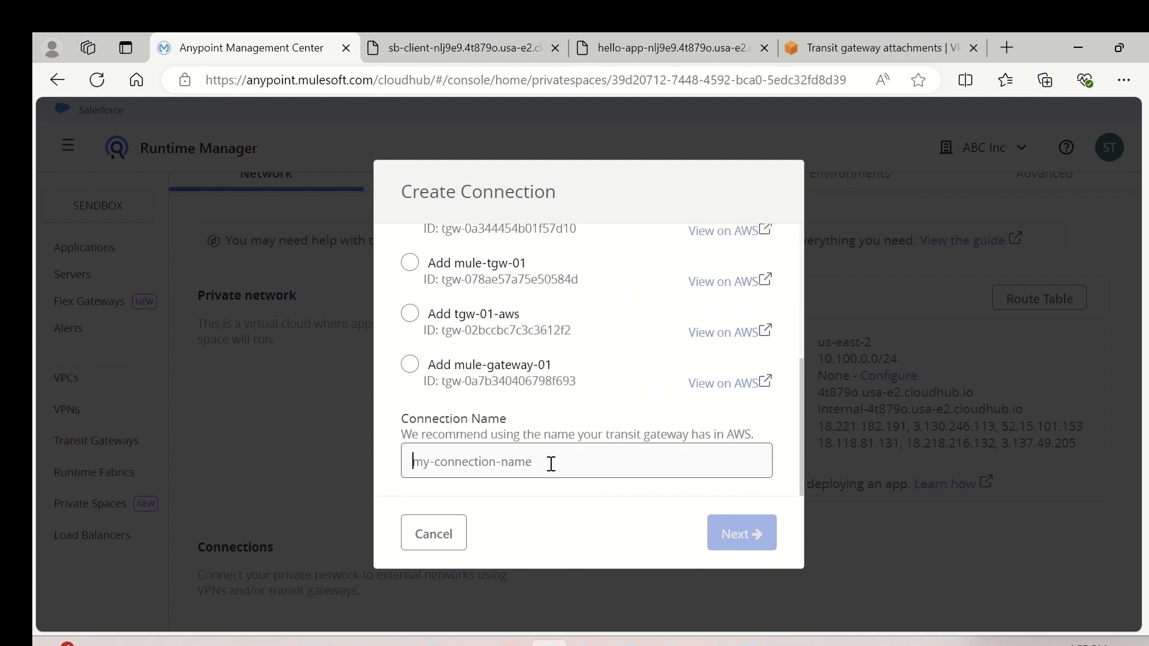
{"action": "type", "text": "tgw"}
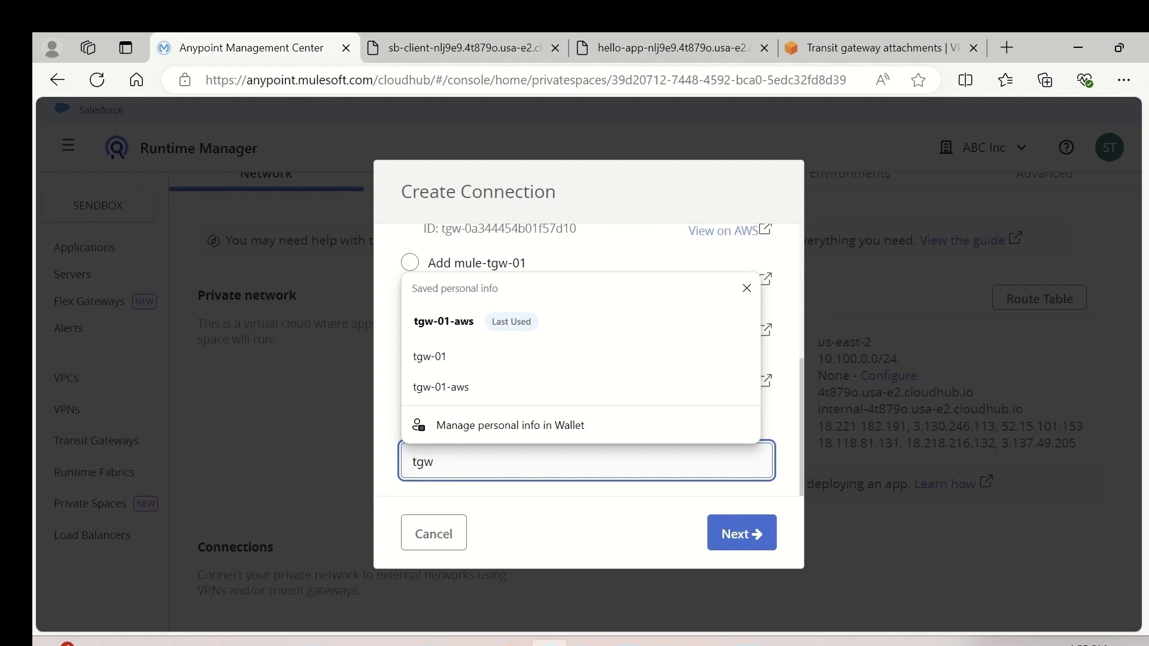
{"action": "type", "text": "-demo-090824"}
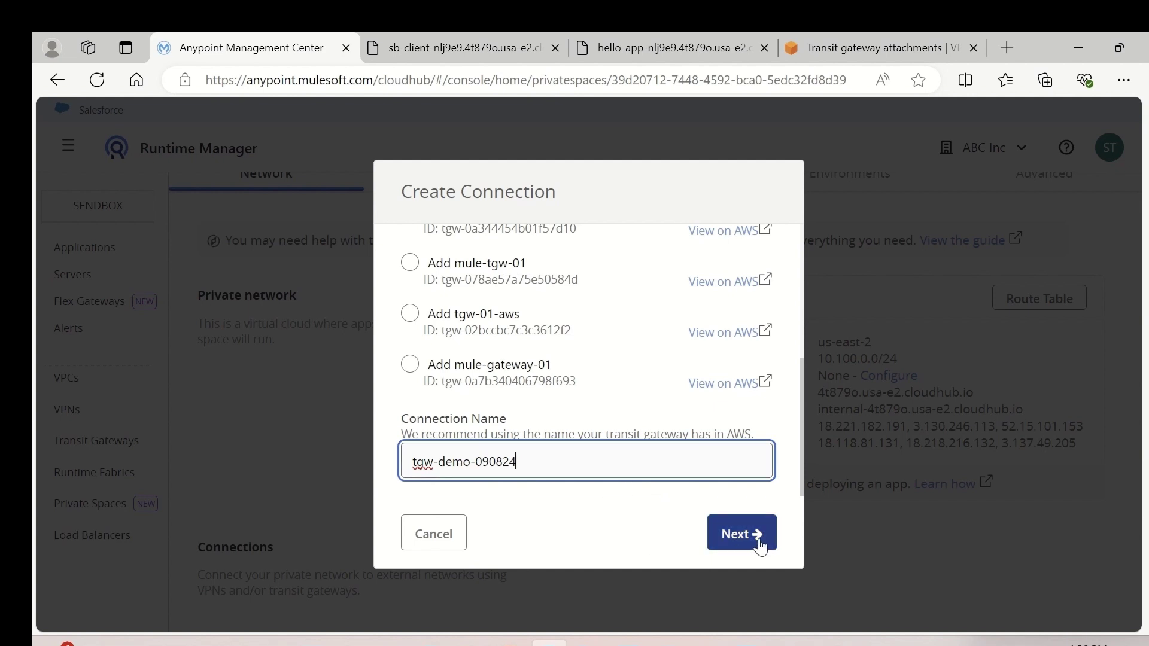
{"action": "left_click", "coordinate": [742, 534]}
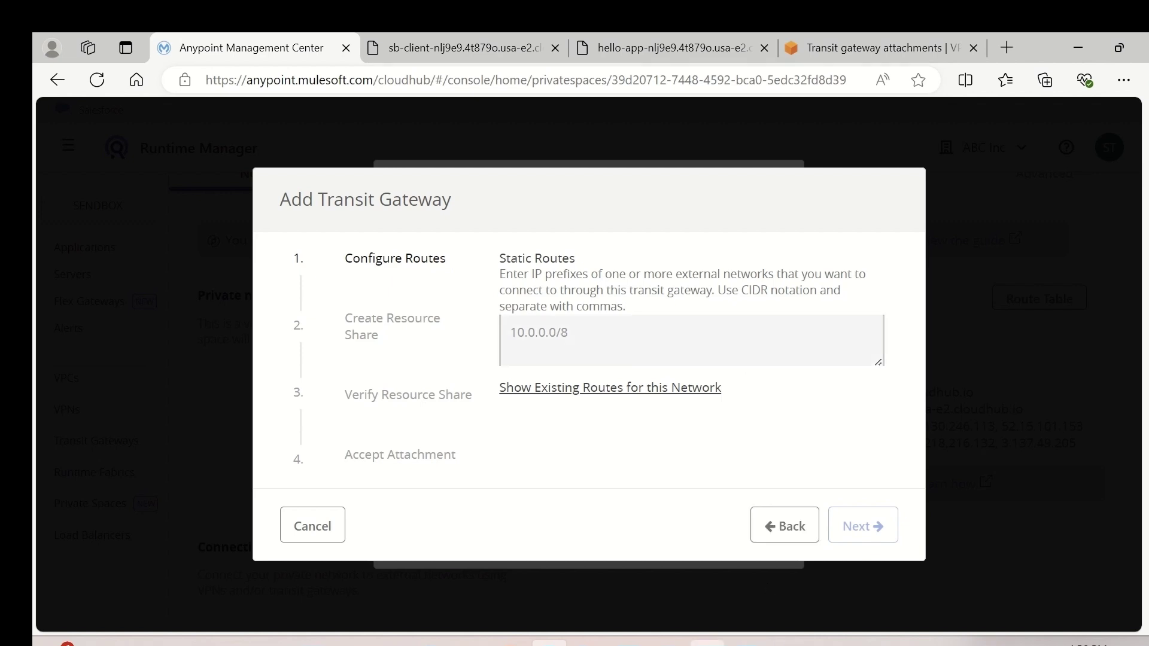
Step: Check the AWS VPC CIDR in the PowerPoint diagram and set the transit gateway's static route to 10.0.0.0/24
{"action": "mouse_move", "coordinate": [707, 643]}
{"action": "left_click", "coordinate": [661, 553]}
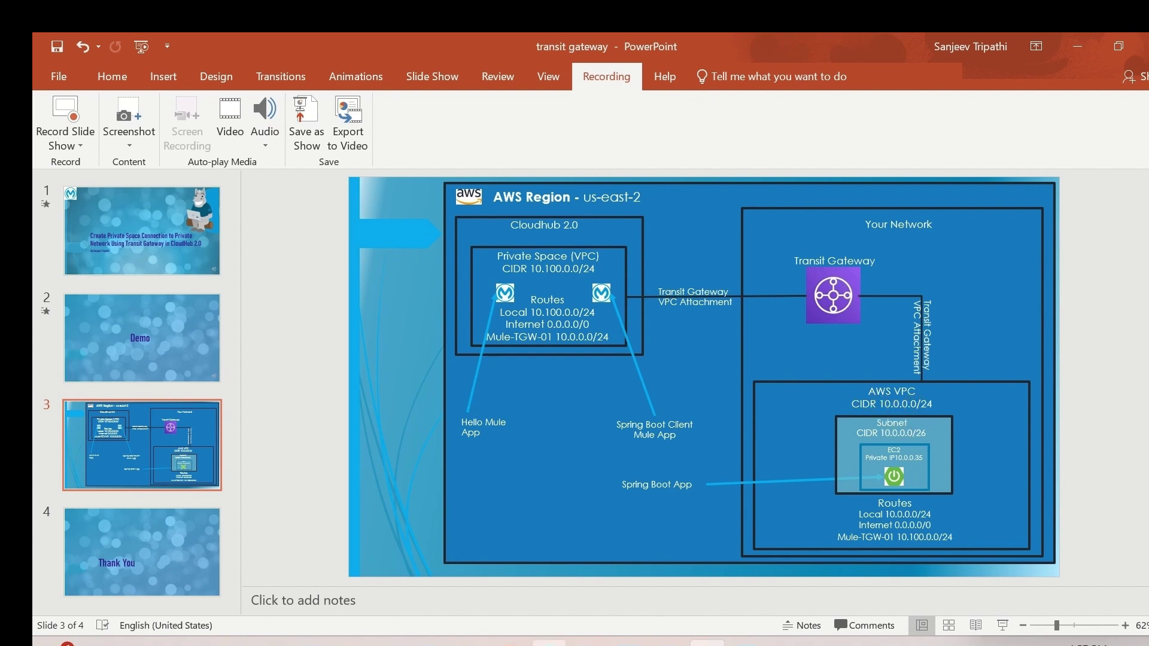
{"action": "mouse_move", "coordinate": [549, 643]}
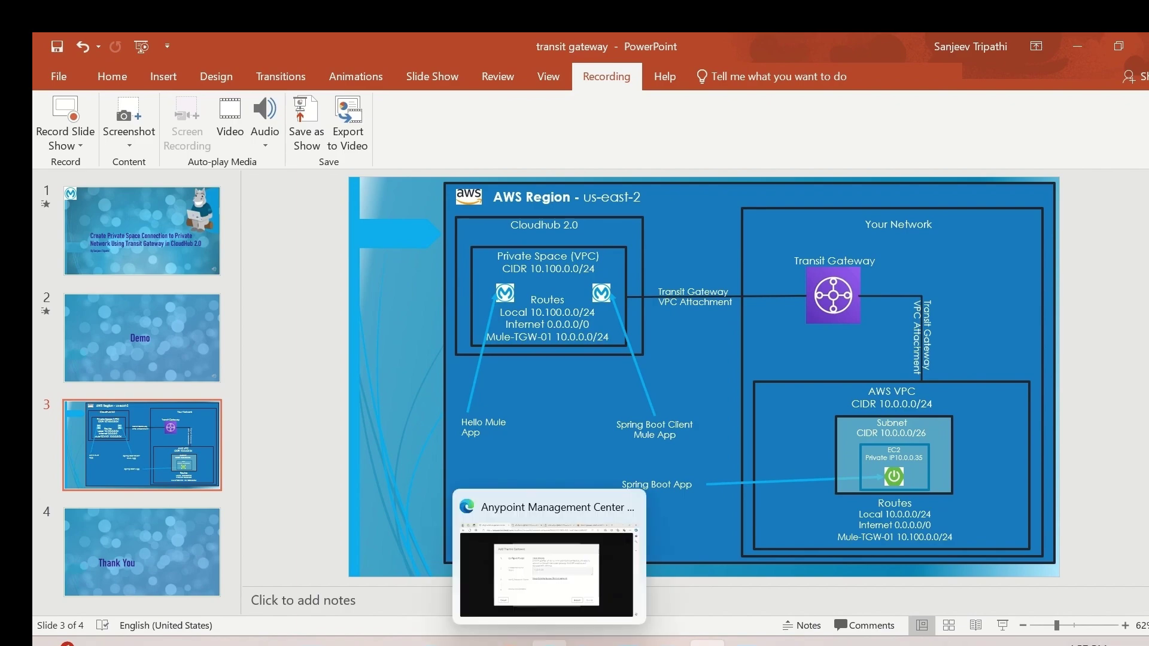
{"action": "left_click", "coordinate": [549, 643]}
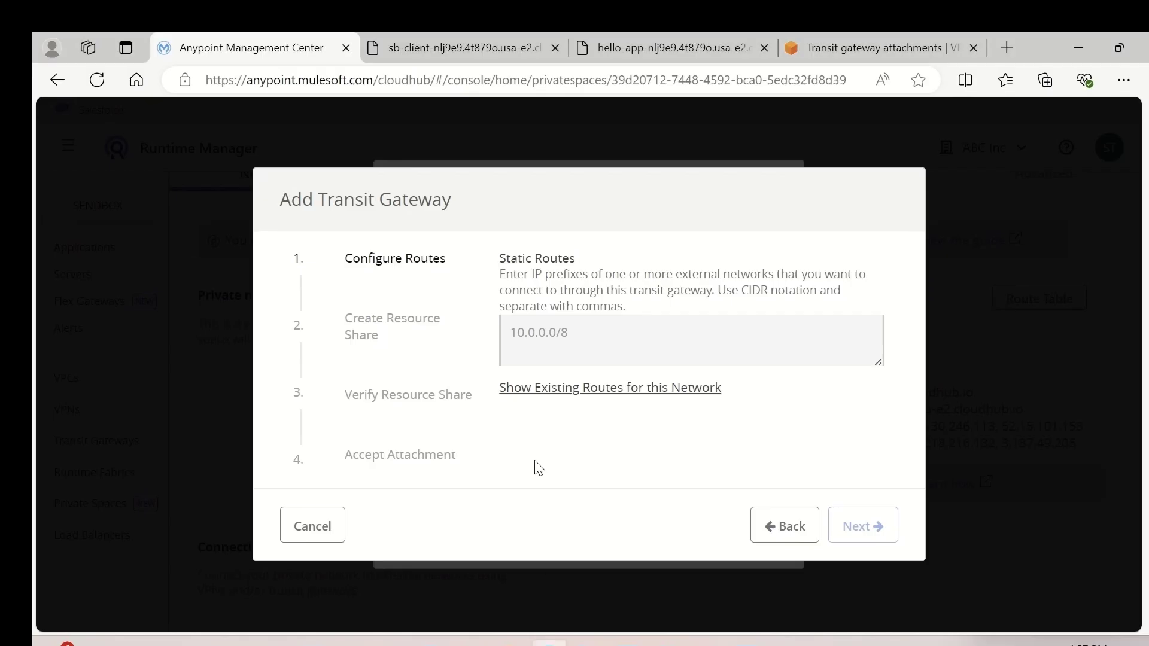
{"action": "left_click", "coordinate": [534, 343]}
{"action": "type", "text": "10.0.0.0"}
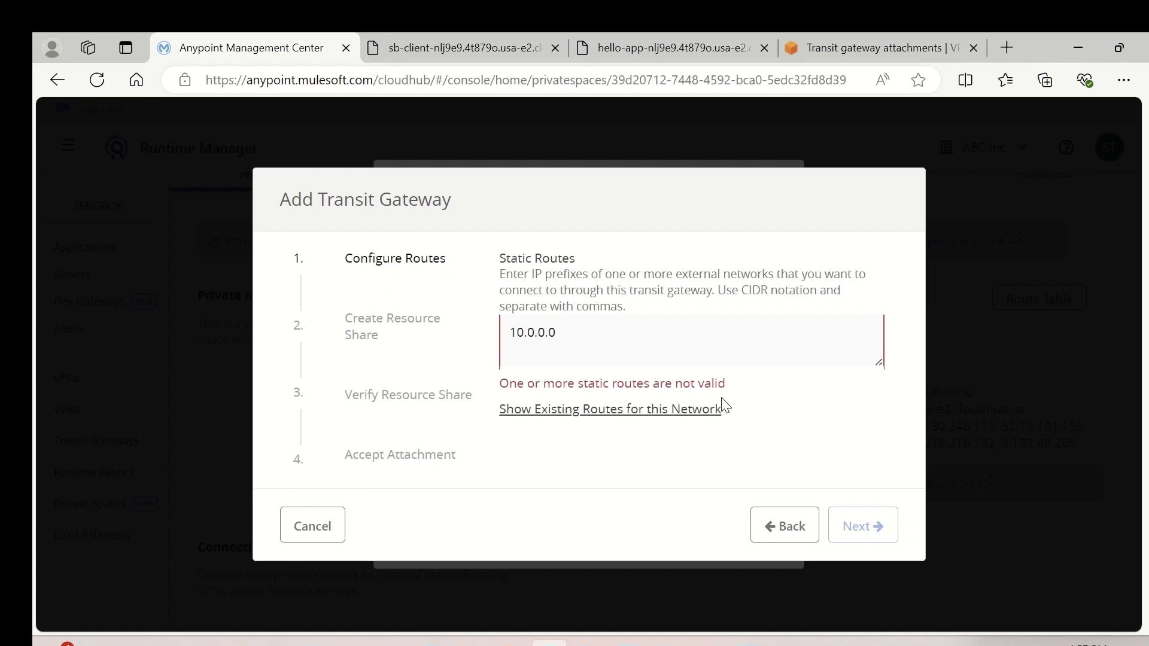
{"action": "type", "text": "/24"}
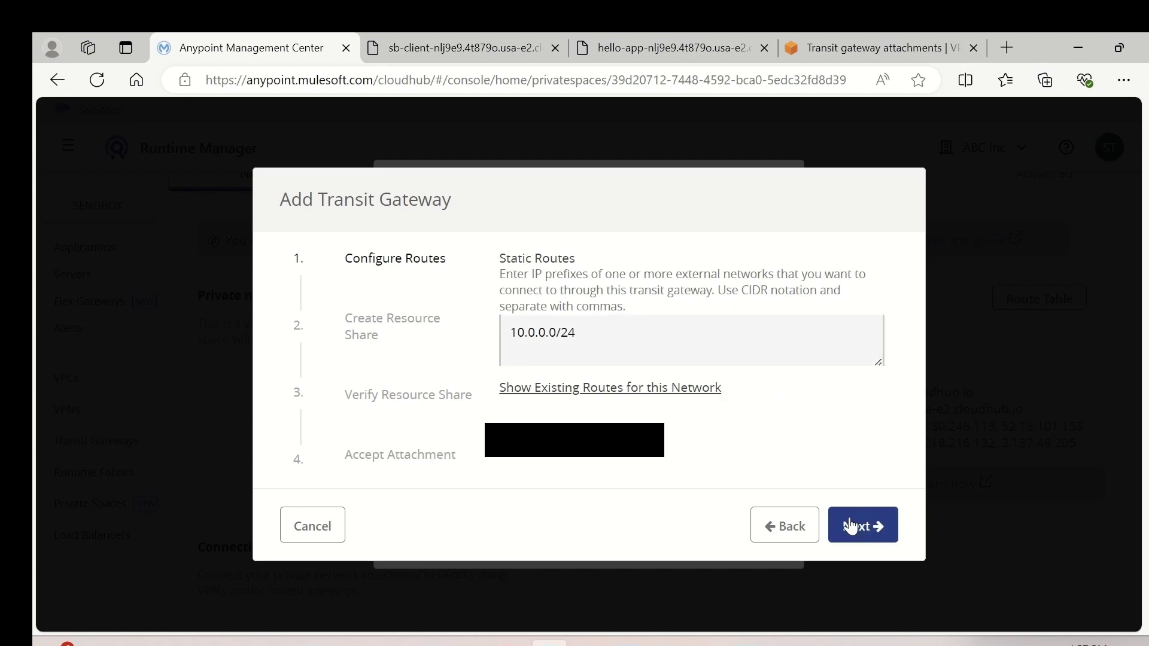
{"action": "left_click", "coordinate": [867, 533]}
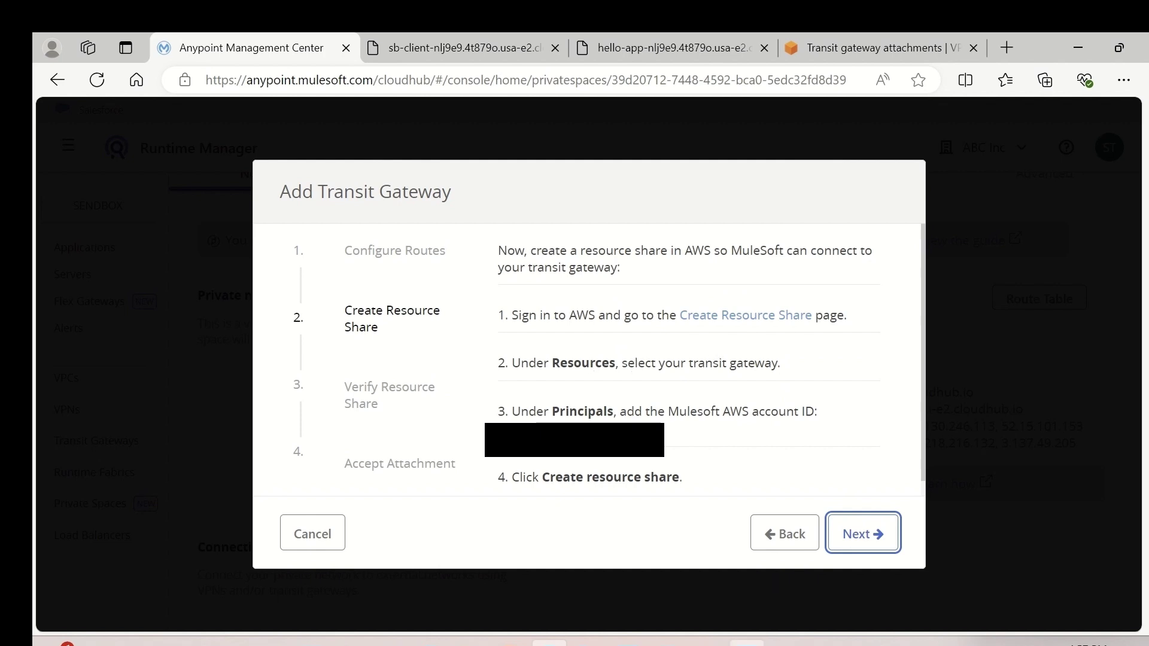
Step: Open the AWS Create Resource Share page from the instructions and name the resource share mule-rs-demo-01
{"action": "left_click", "coordinate": [707, 642]}
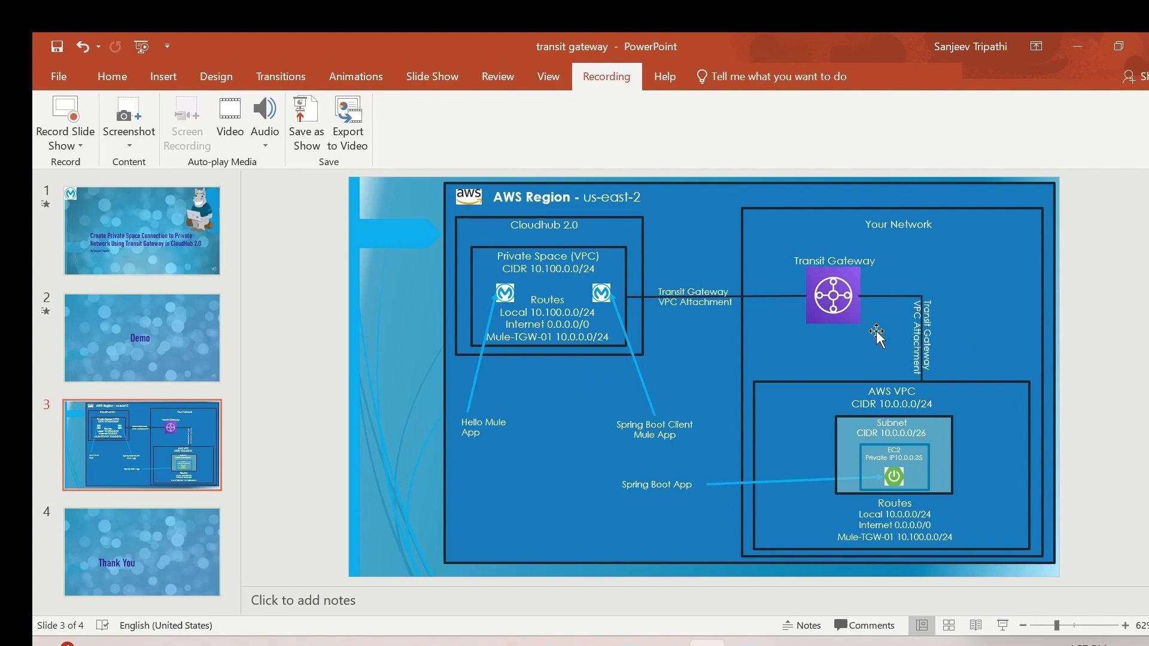
{"action": "left_click", "coordinate": [561, 519]}
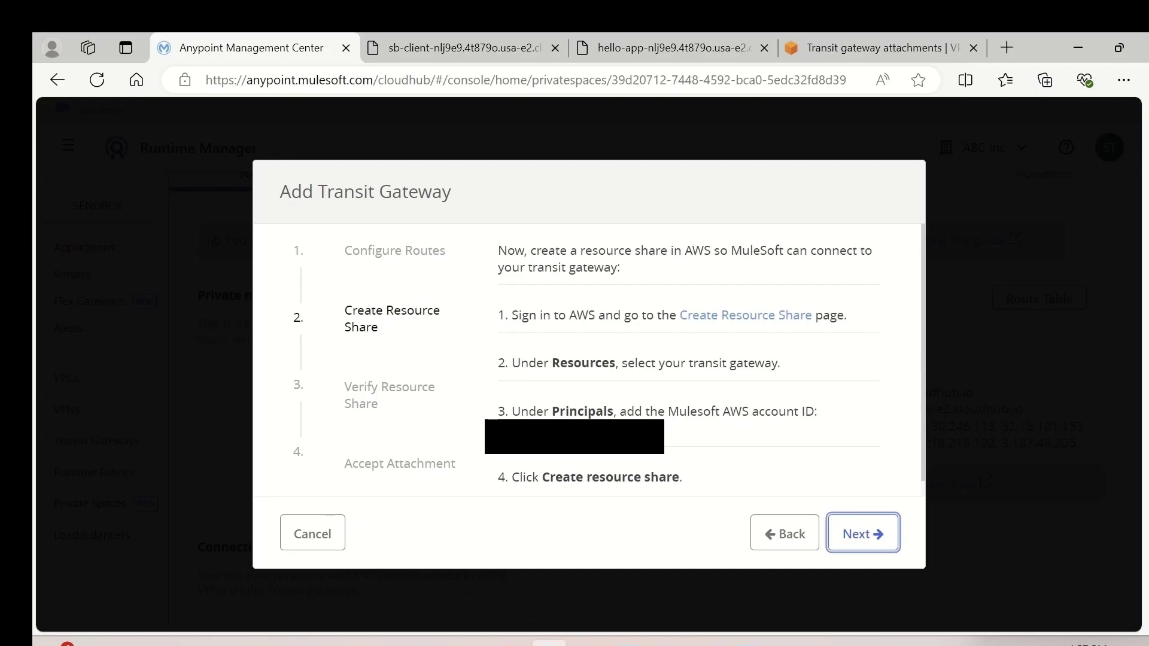
{"action": "left_click", "coordinate": [768, 315]}
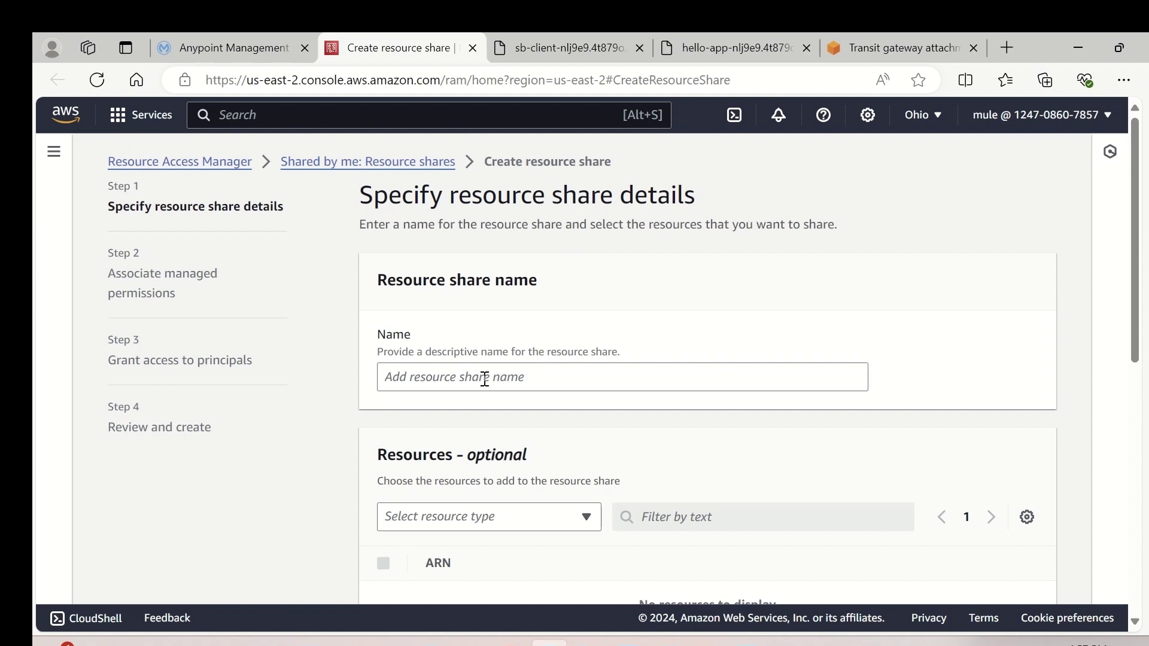
{"action": "left_click", "coordinate": [682, 383]}
{"action": "type", "text": "mule-rs"}
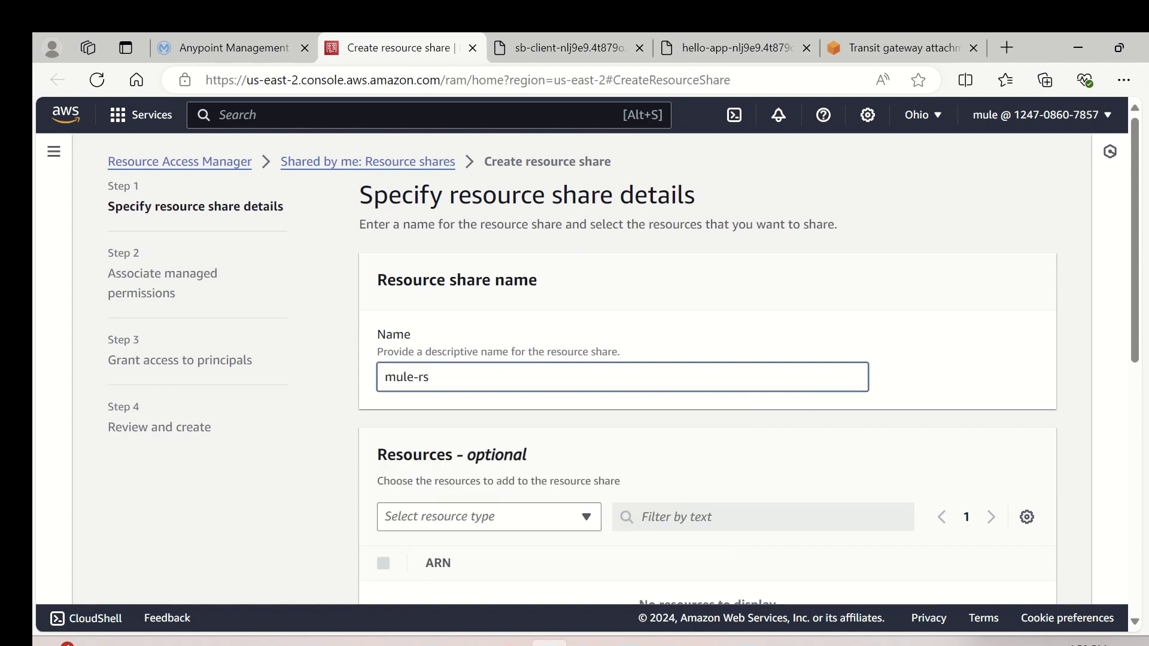
{"action": "type", "text": "-demo-01"}
Step: Add the transit gateway transit-gw-demo-01 to the share using the Transit Gateways resource type, and continue to managed permissions
{"action": "scroll", "coordinate": [771, 402], "scroll_direction": "down", "scroll_amount": 3}
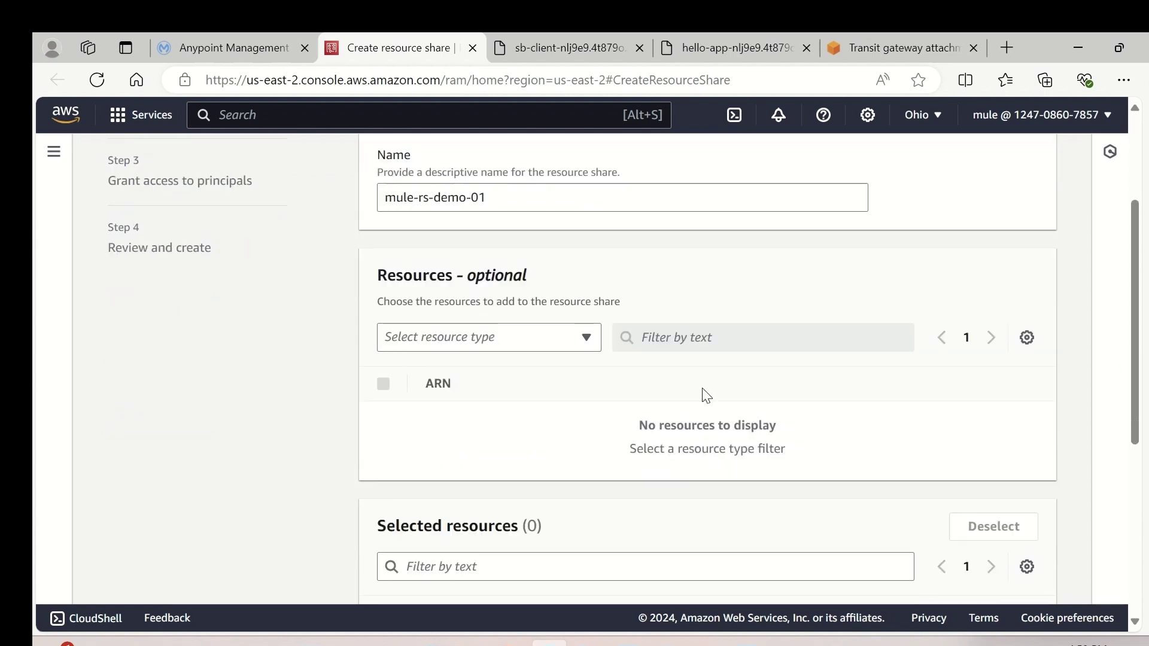
{"action": "left_click", "coordinate": [566, 347]}
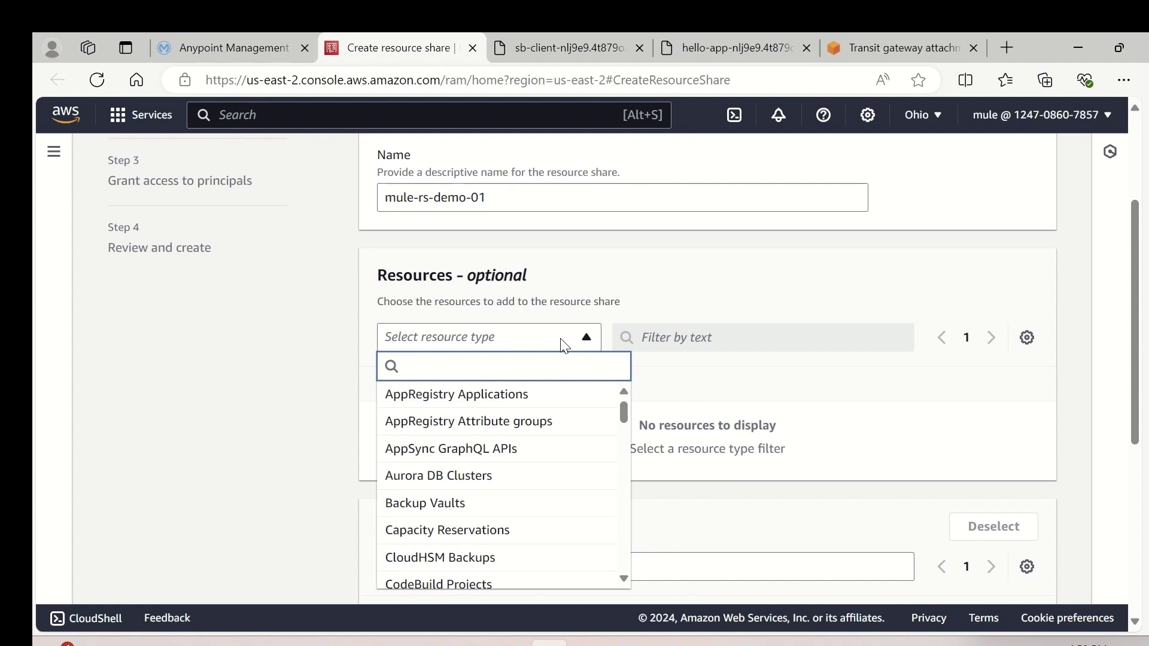
{"action": "type", "text": "tra"}
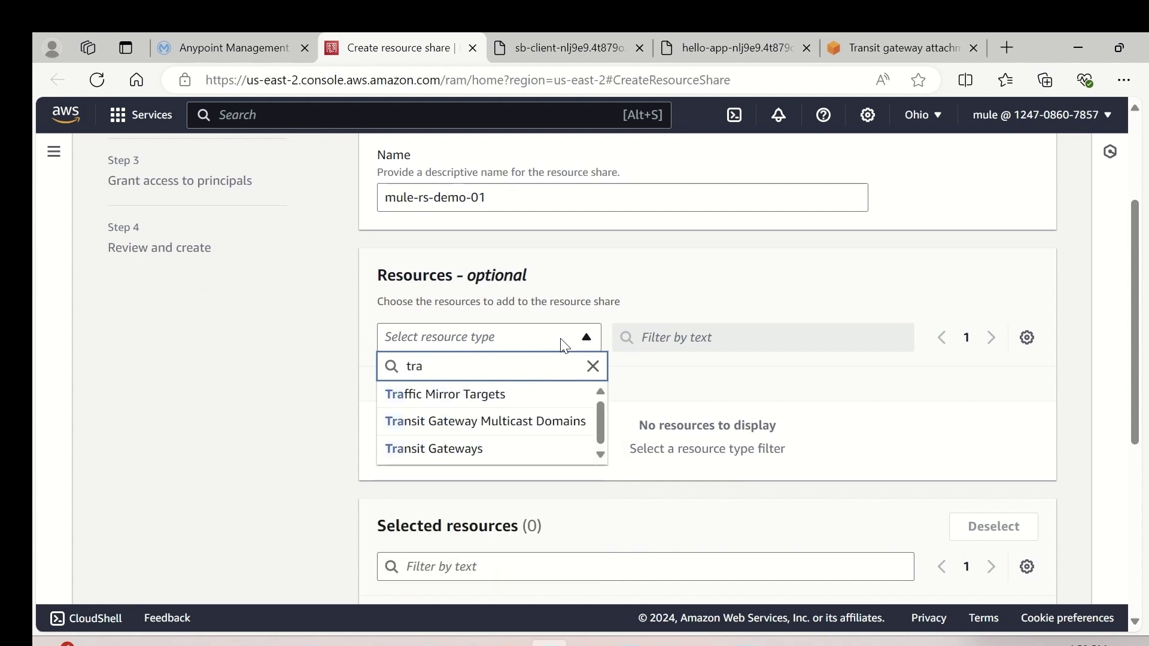
{"action": "left_click", "coordinate": [471, 453]}
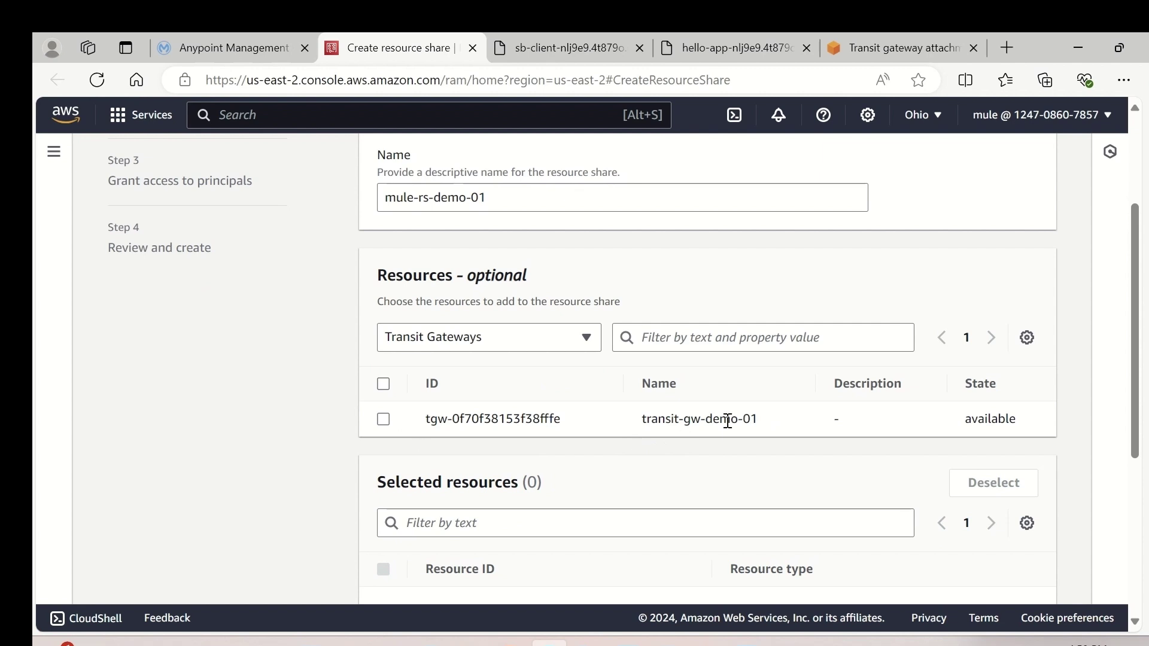
{"action": "left_click", "coordinate": [382, 419]}
{"action": "scroll", "coordinate": [676, 428], "scroll_direction": "down", "scroll_amount": 1}
{"action": "scroll", "coordinate": [685, 432], "scroll_direction": "down", "scroll_amount": 2}
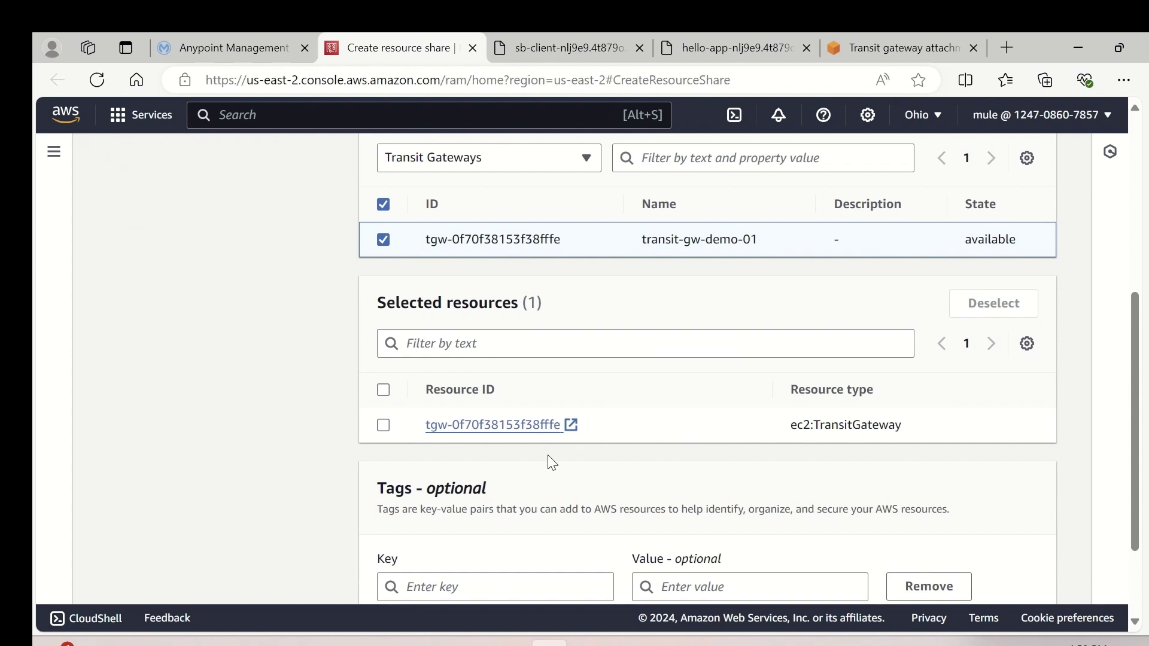
{"action": "left_click", "coordinate": [383, 425]}
{"action": "scroll", "coordinate": [605, 448], "scroll_direction": "down", "scroll_amount": 2}
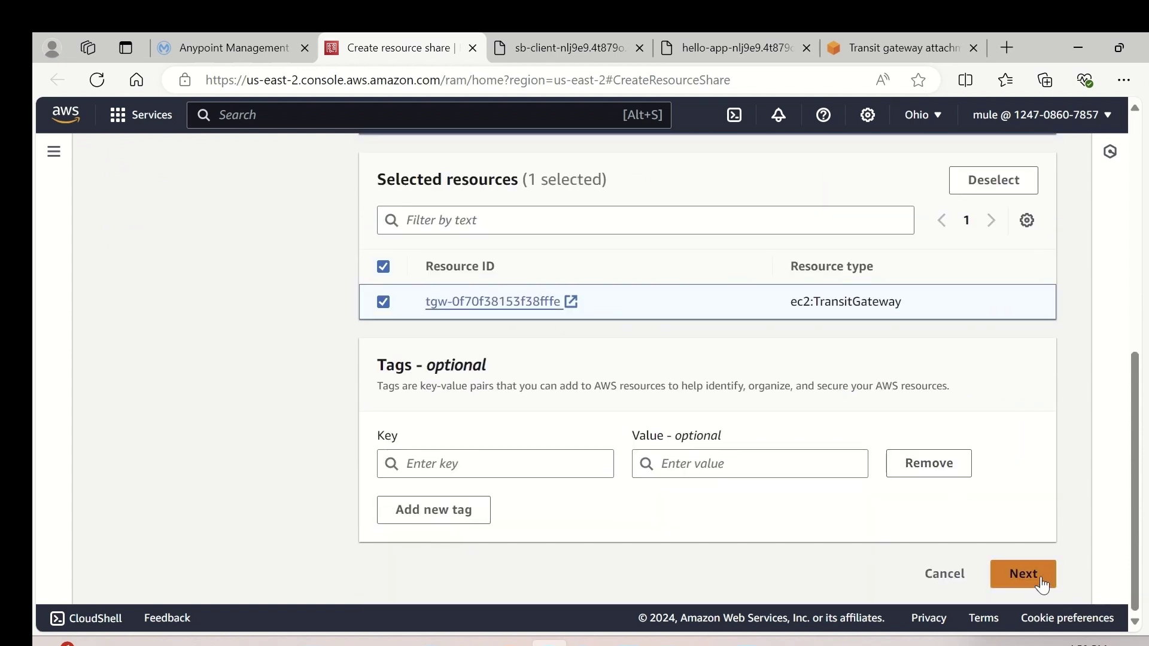
{"action": "left_click", "coordinate": [1023, 574]}
Step: Keep the default managed permission and continue to the principals settings, leaving sharing allowed with anyone
{"action": "scroll", "coordinate": [910, 402], "scroll_direction": "down", "scroll_amount": 6}
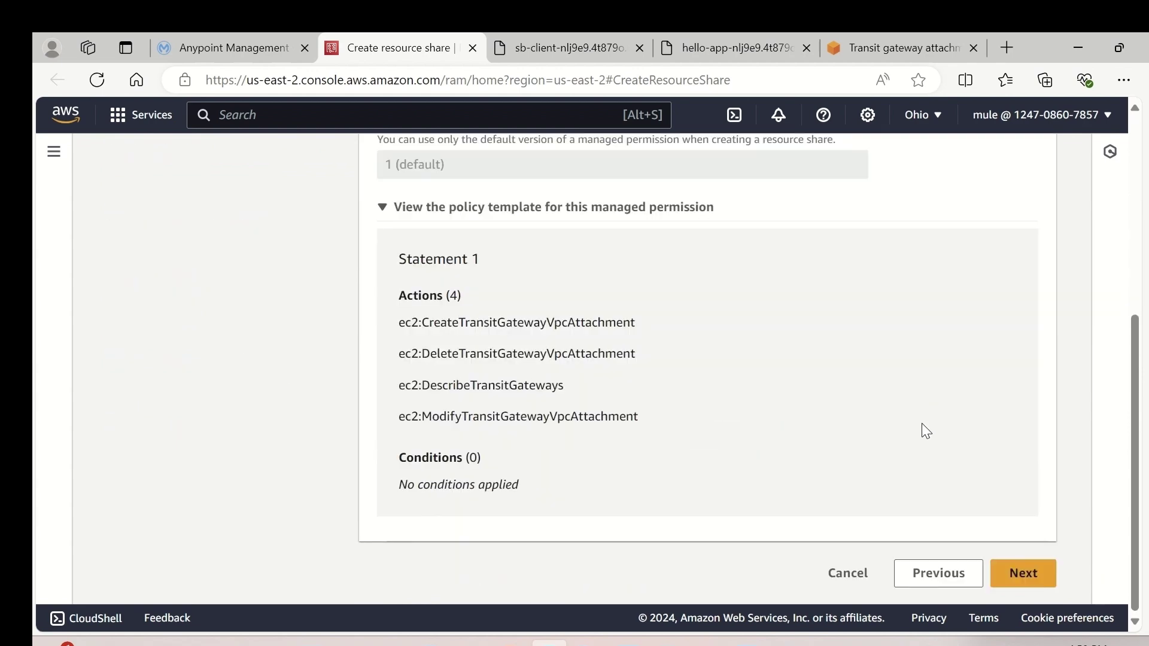
{"action": "left_click", "coordinate": [1032, 574]}
{"action": "scroll", "coordinate": [545, 285], "scroll_direction": "down", "scroll_amount": 2}
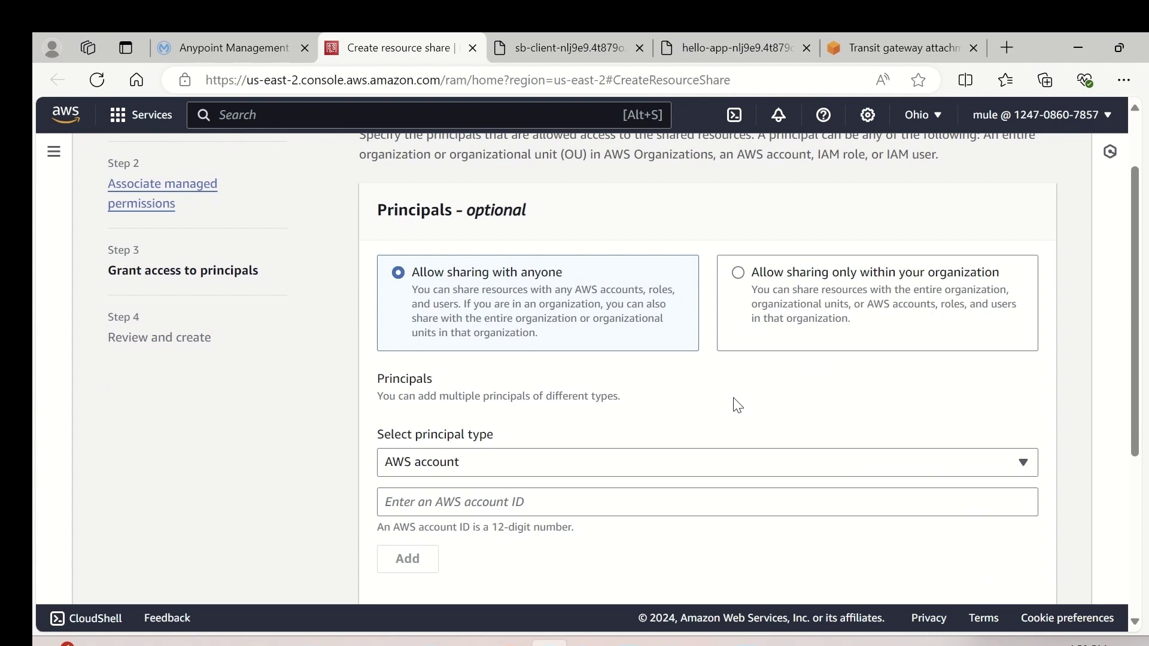
{"action": "scroll", "coordinate": [688, 401], "scroll_direction": "down", "scroll_amount": 3}
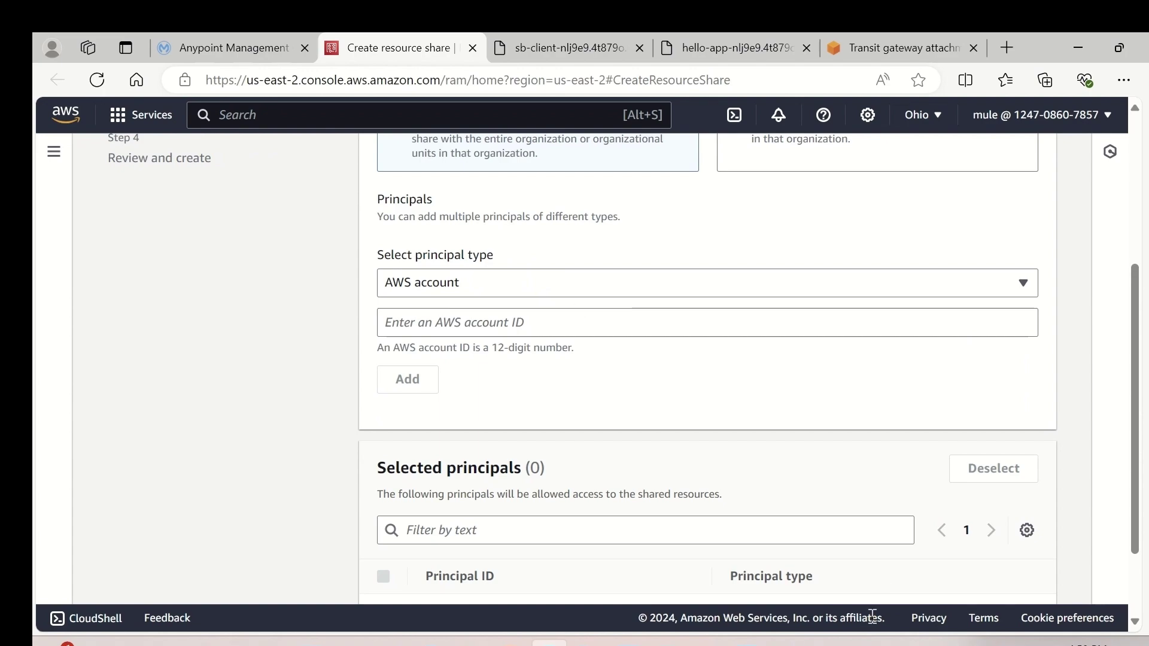
Step: Copy the MuleSoft AWS account ID from the Anypoint instructions and add it to the resource share as an AWS account principal
{"action": "key", "text": "alt+Tab"}
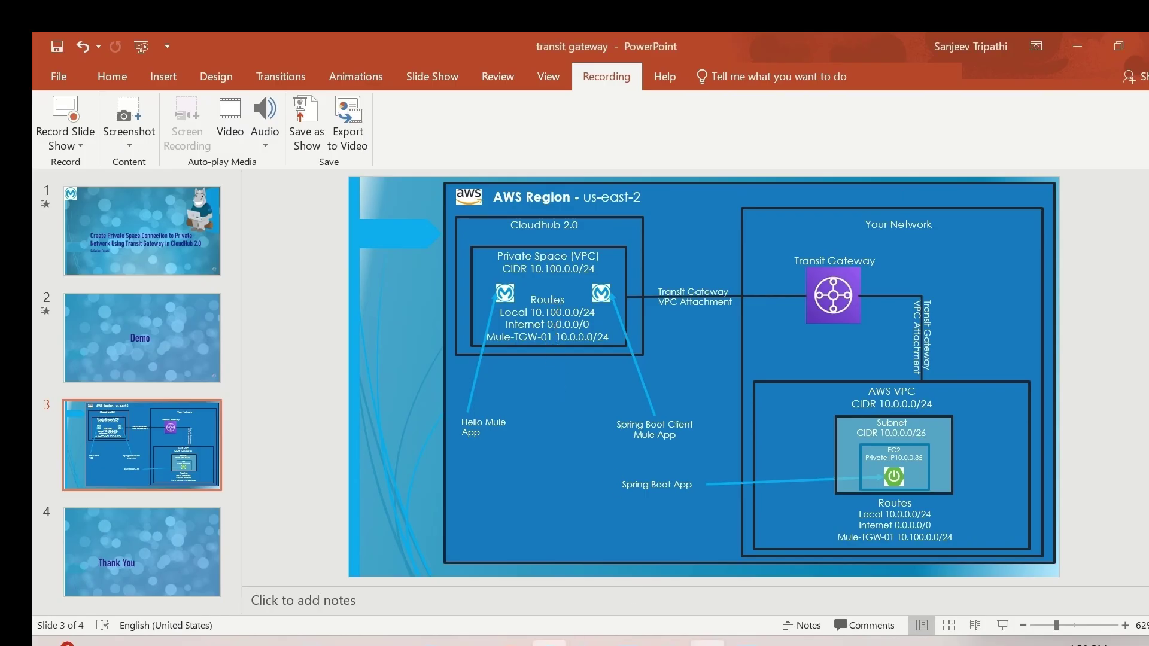
{"action": "left_click", "coordinate": [549, 643]}
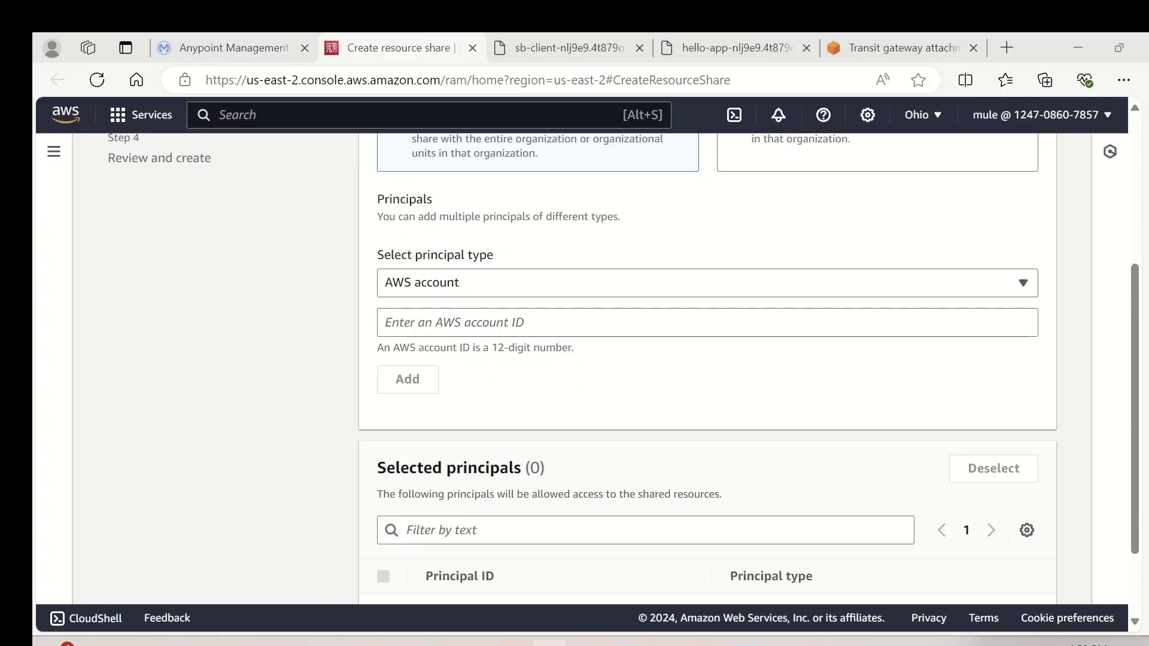
{"action": "left_click", "coordinate": [226, 42]}
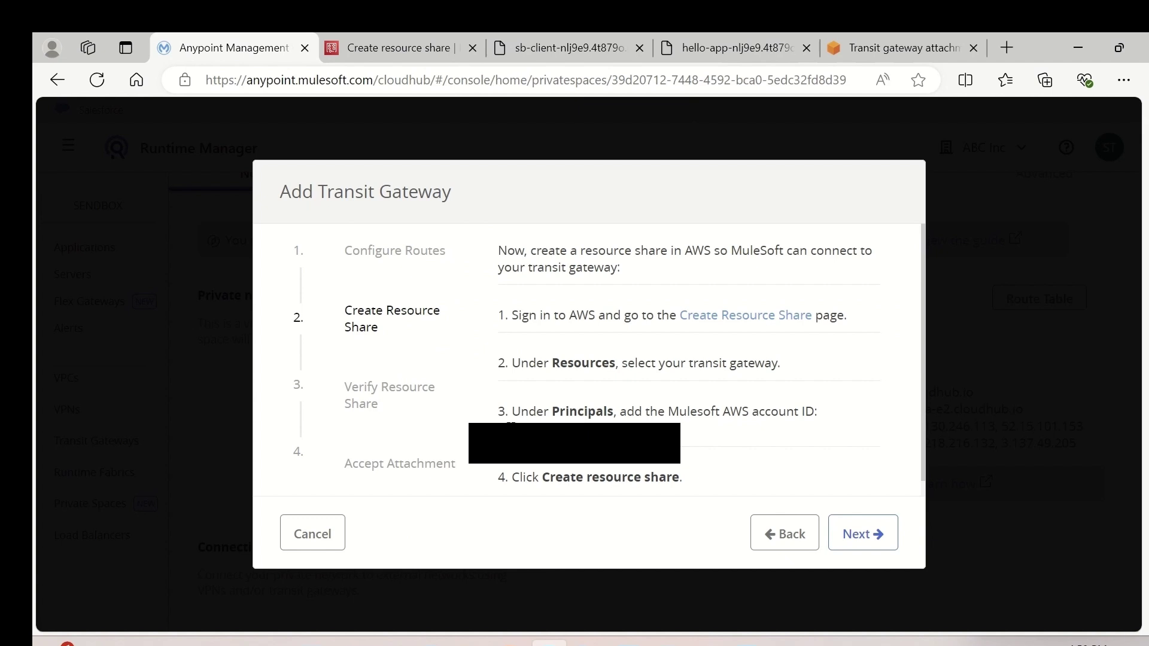
{"action": "double_click", "coordinate": [537, 425]}
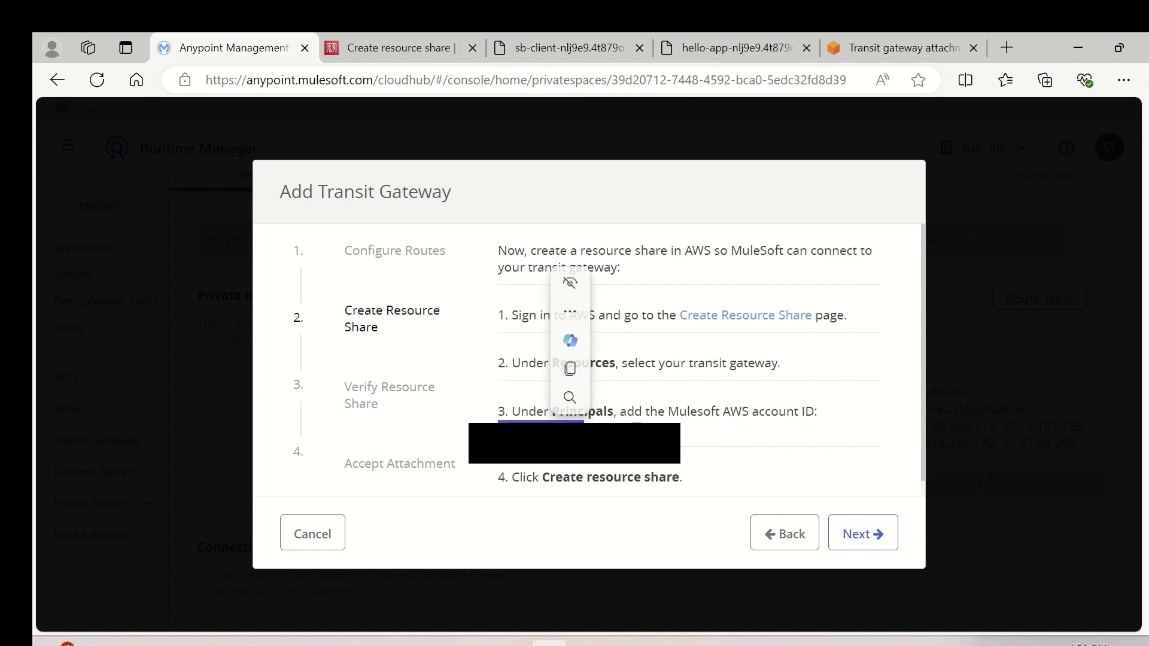
{"action": "left_click", "coordinate": [570, 338]}
{"action": "left_click", "coordinate": [398, 47]}
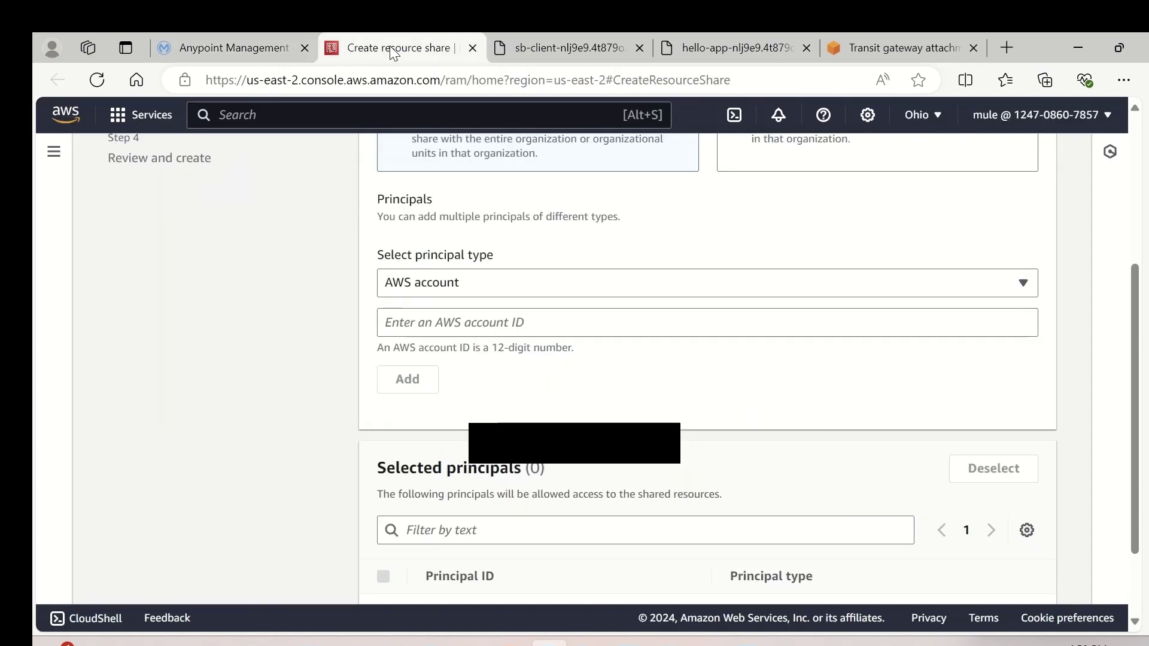
{"action": "key", "text": "ctrl+v"}
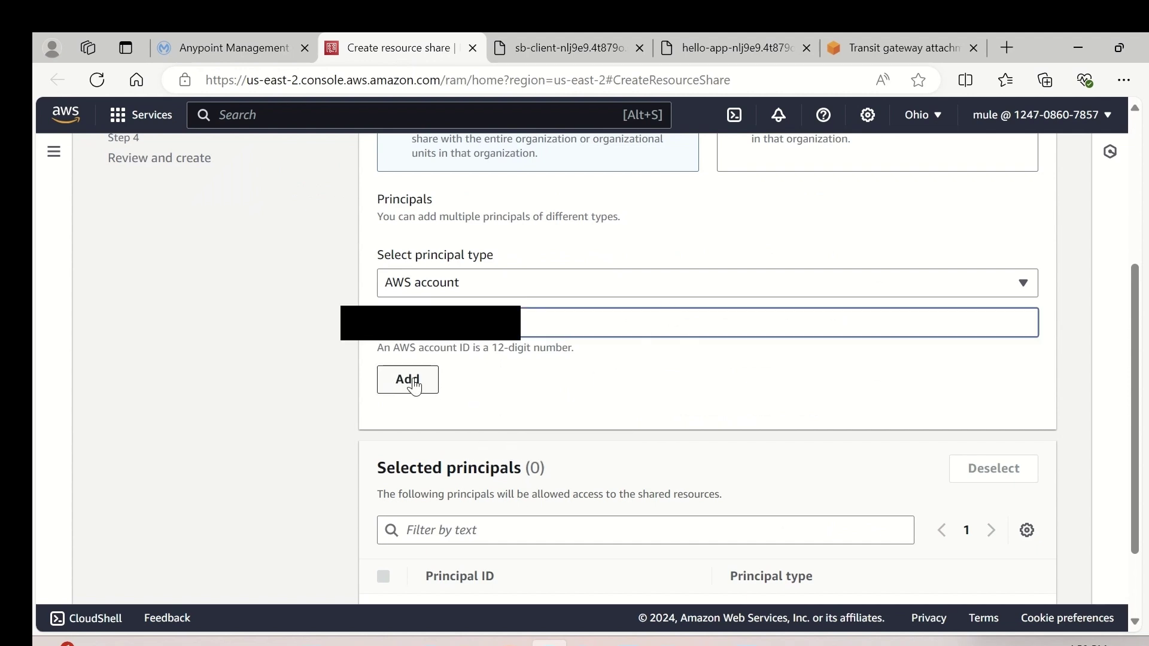
{"action": "left_click", "coordinate": [410, 379]}
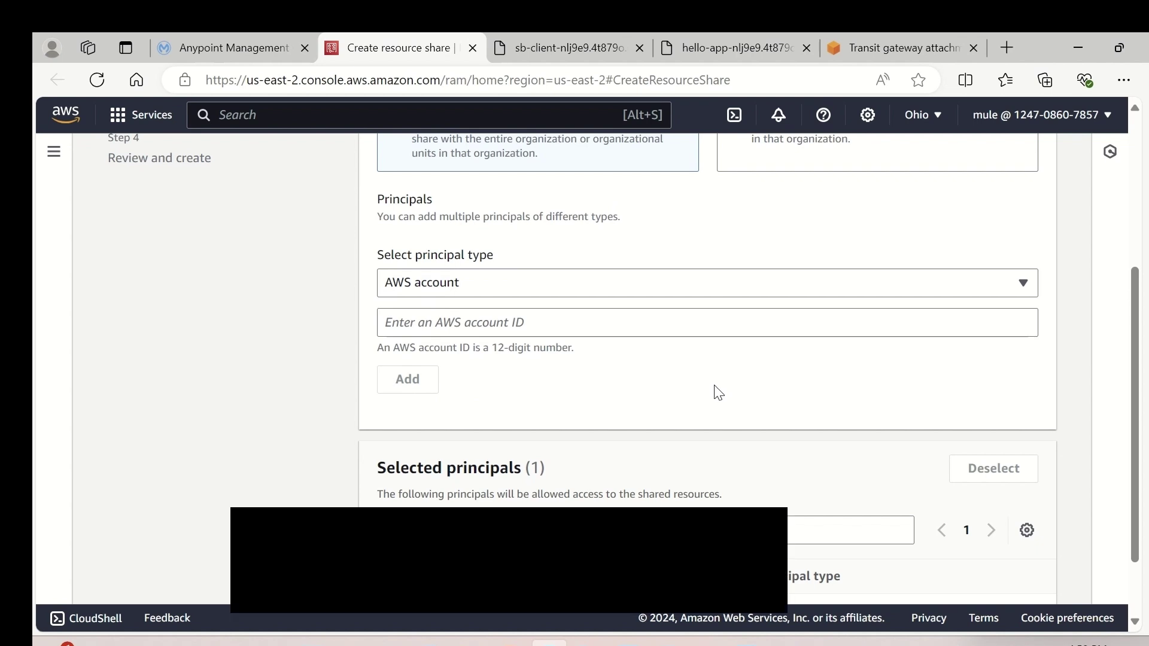
Step: Continue from the principals settings with the added AWS account selected, review the configuration, and create the resource share
{"action": "scroll", "coordinate": [706, 392], "scroll_direction": "down", "scroll_amount": 2}
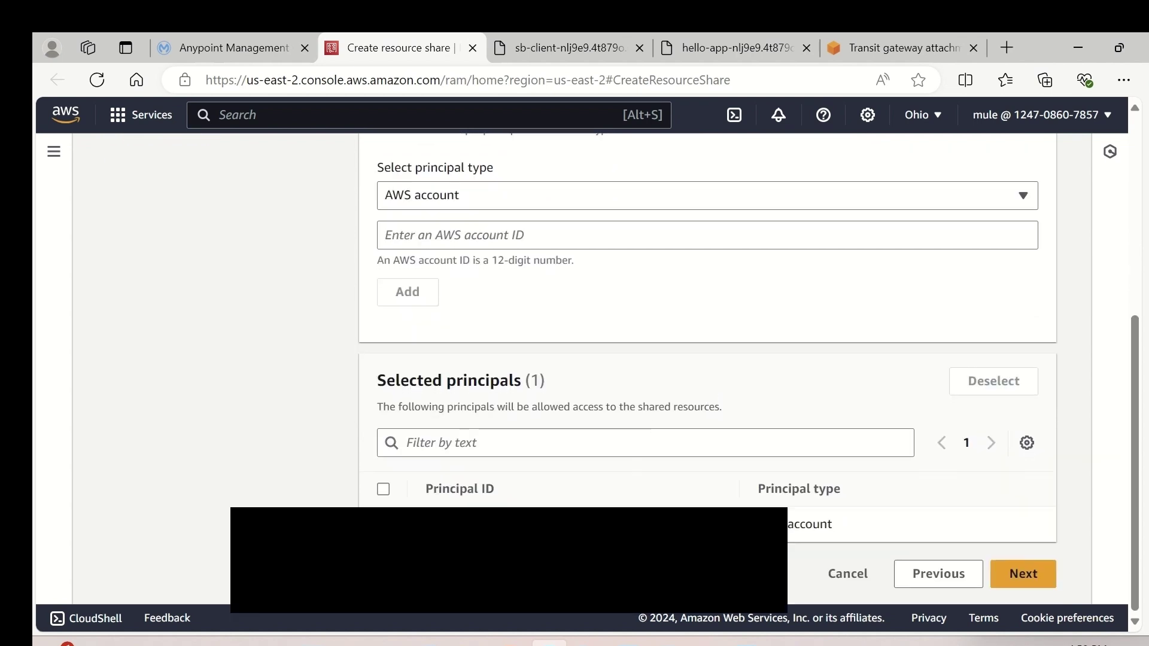
{"action": "left_click", "coordinate": [638, 533]}
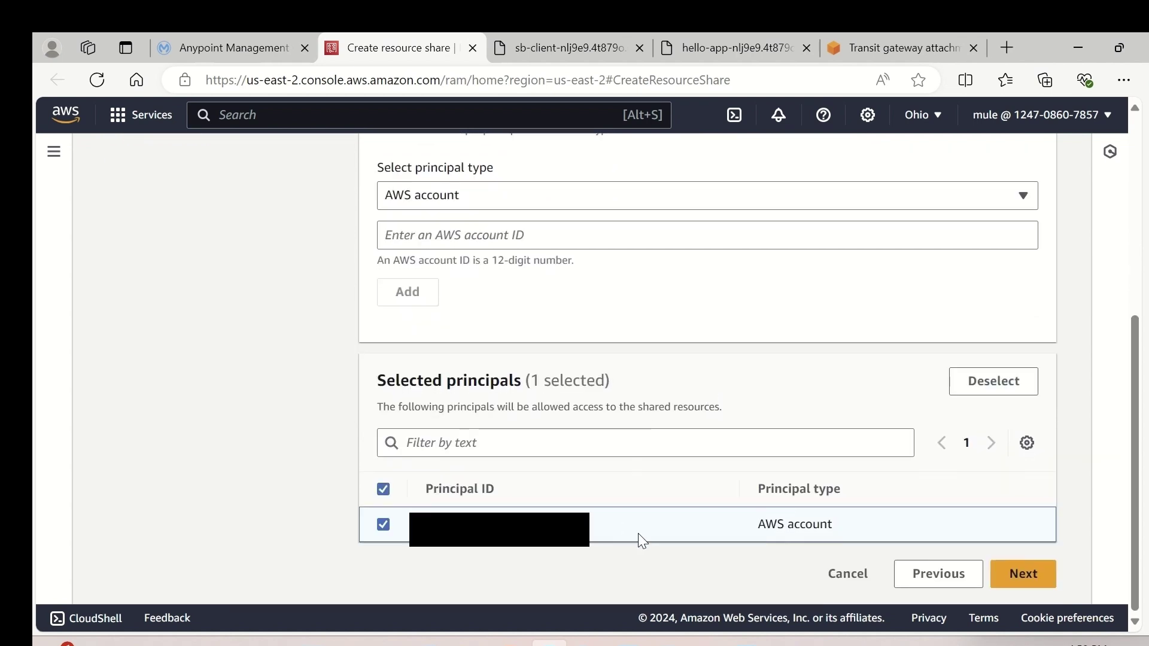
{"action": "left_click", "coordinate": [1022, 574]}
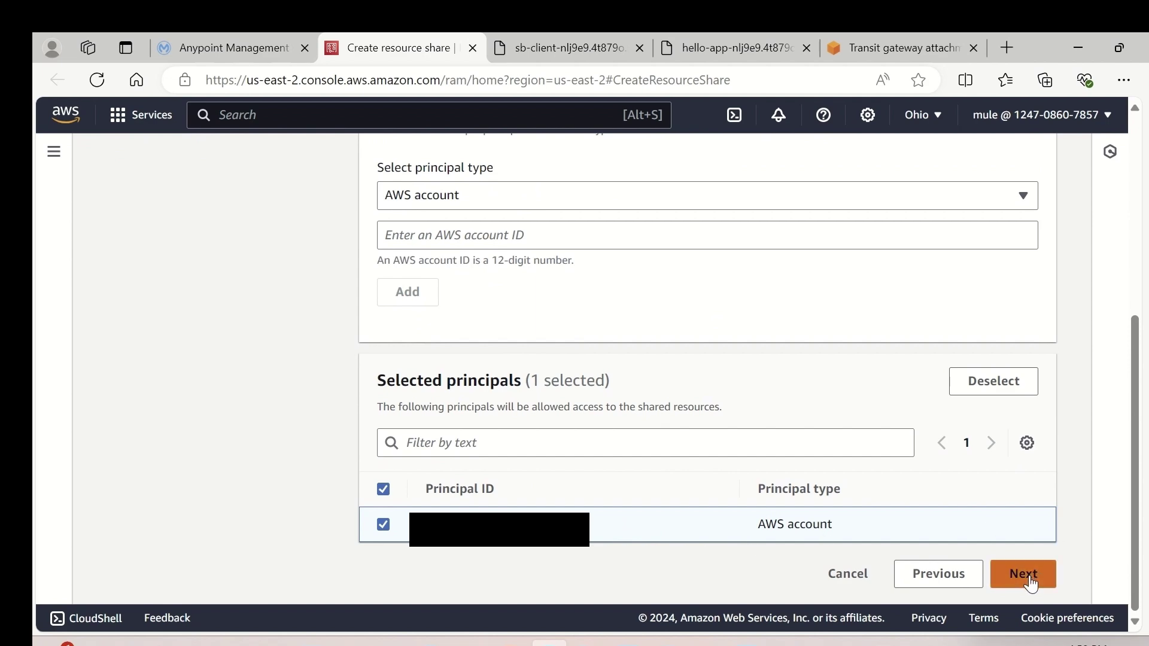
{"action": "scroll", "coordinate": [819, 422], "scroll_direction": "down", "scroll_amount": 10}
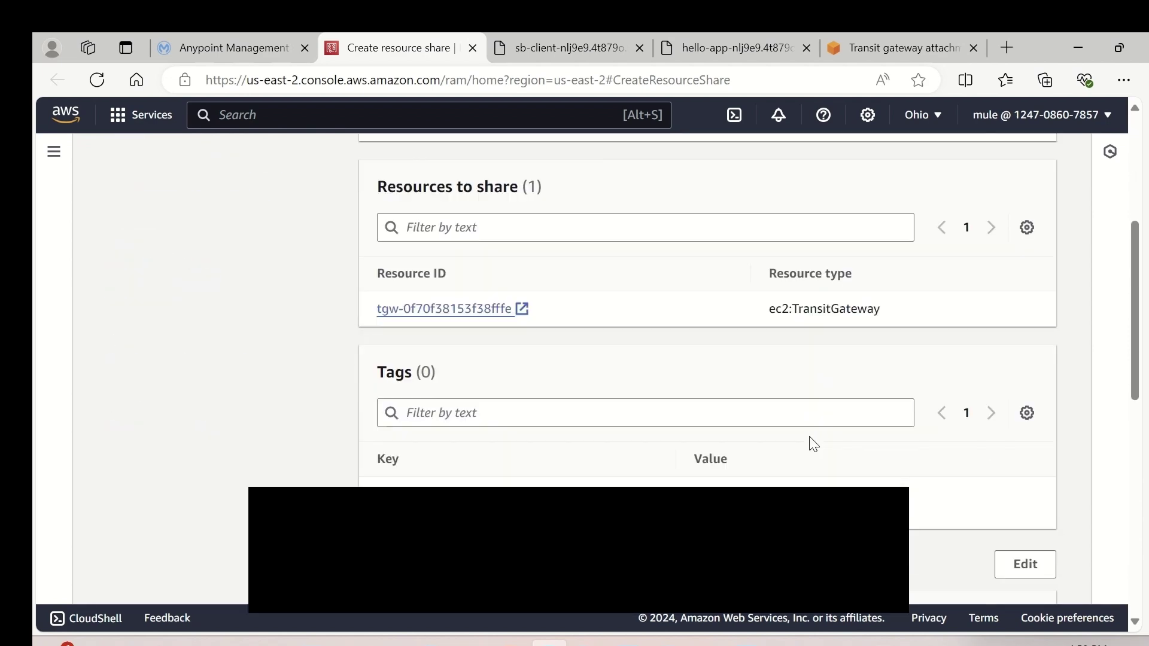
{"action": "scroll", "coordinate": [814, 450], "scroll_direction": "down", "scroll_amount": 1}
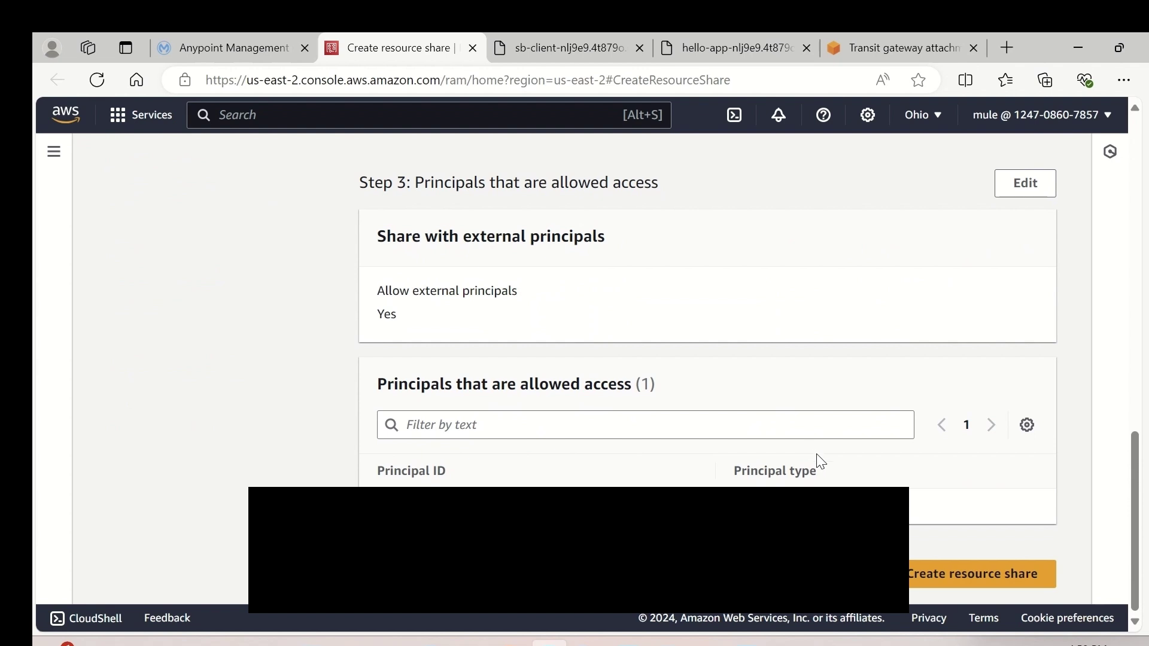
{"action": "left_click", "coordinate": [967, 581]}
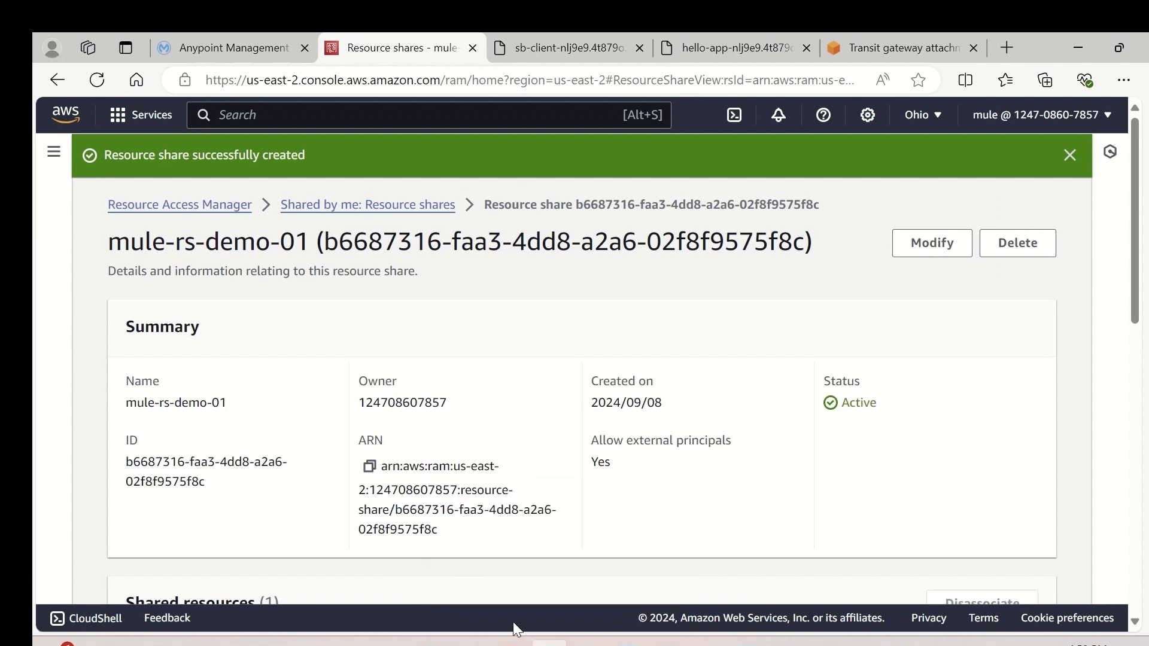
Step: Advance the Anypoint wizard to Verify Resource Share and fill in the ID copied from the mule-rs-demo-01 share in AWS
{"action": "left_click", "coordinate": [233, 48]}
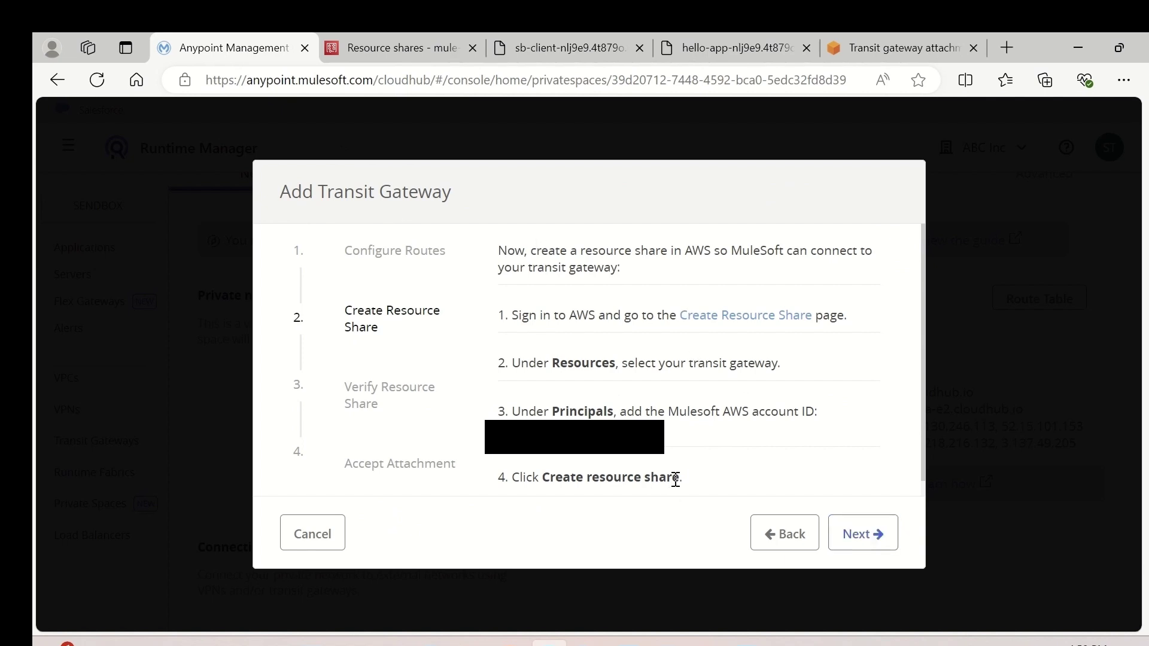
{"action": "left_click", "coordinate": [863, 534]}
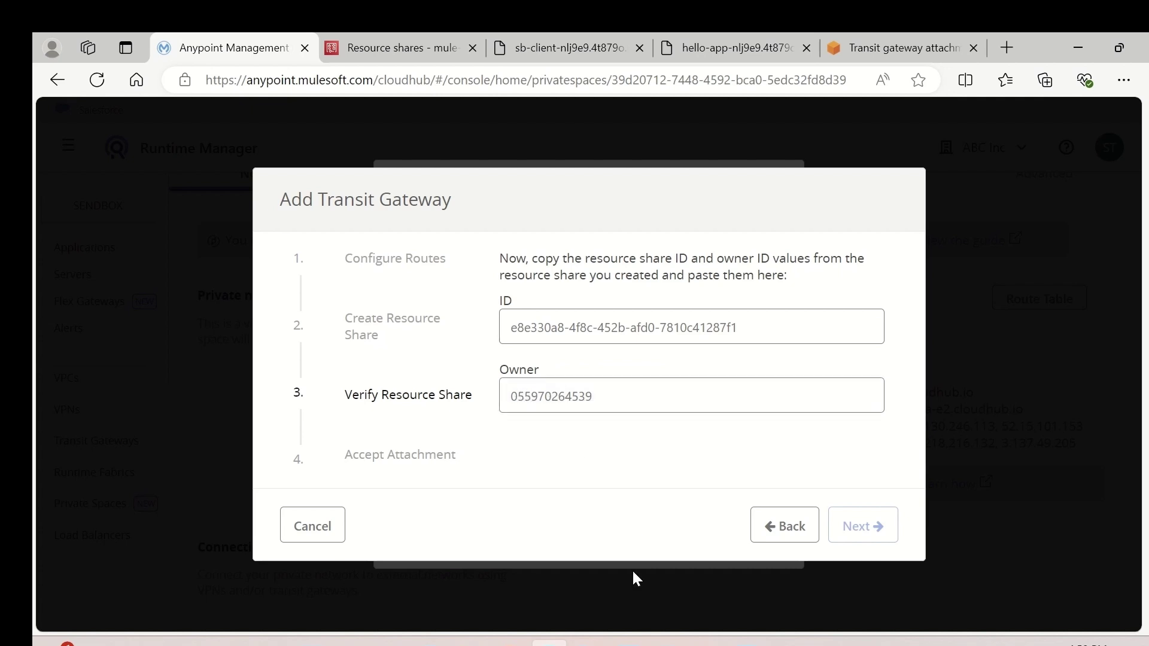
{"action": "left_click", "coordinate": [414, 42]}
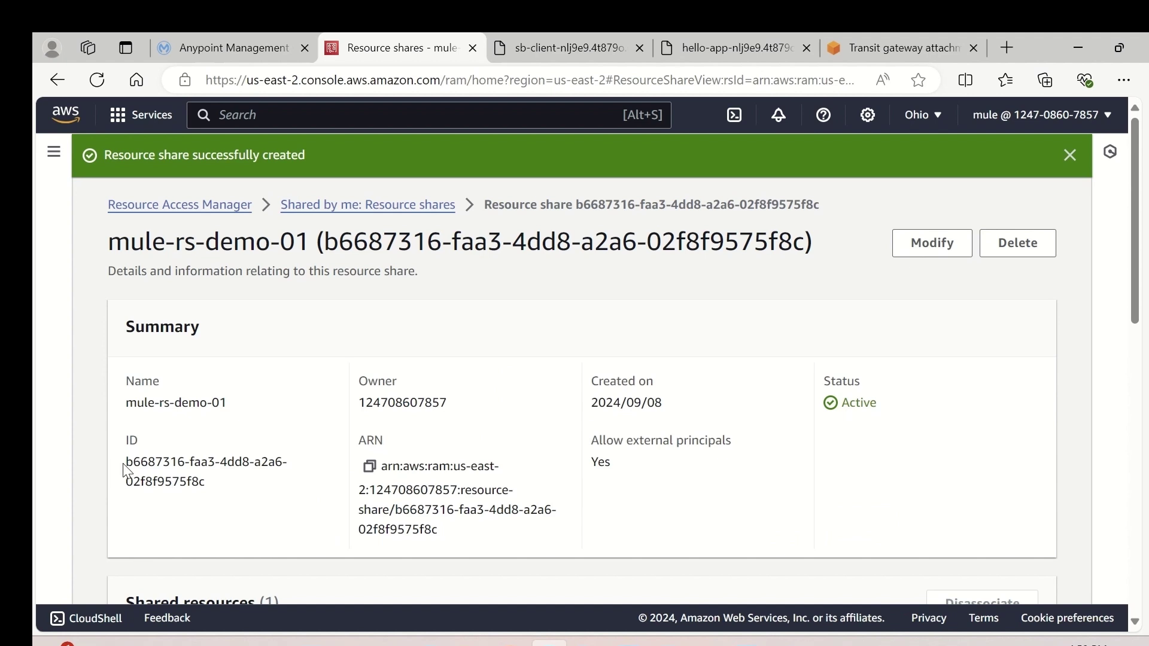
{"action": "left_click_drag", "start_coordinate": [128, 463], "coordinate": [221, 487]}
{"action": "key", "text": "ctrl+c"}
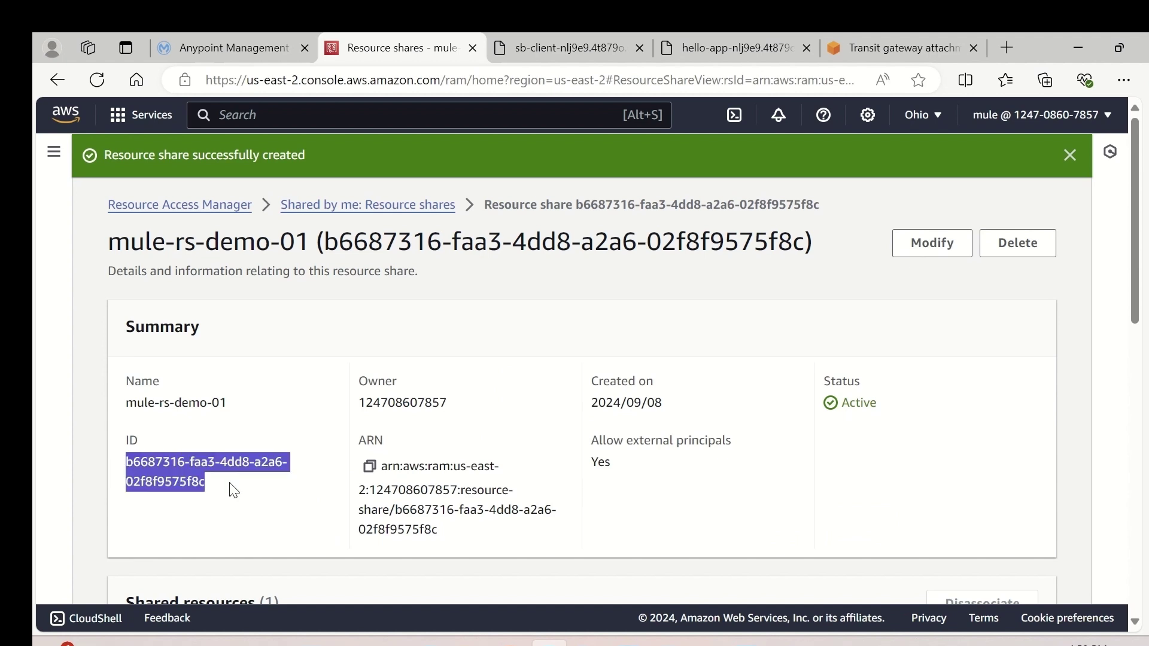
{"action": "left_click", "coordinate": [199, 48]}
{"action": "left_click", "coordinate": [573, 334]}
{"action": "key", "text": "ctrl+v"}
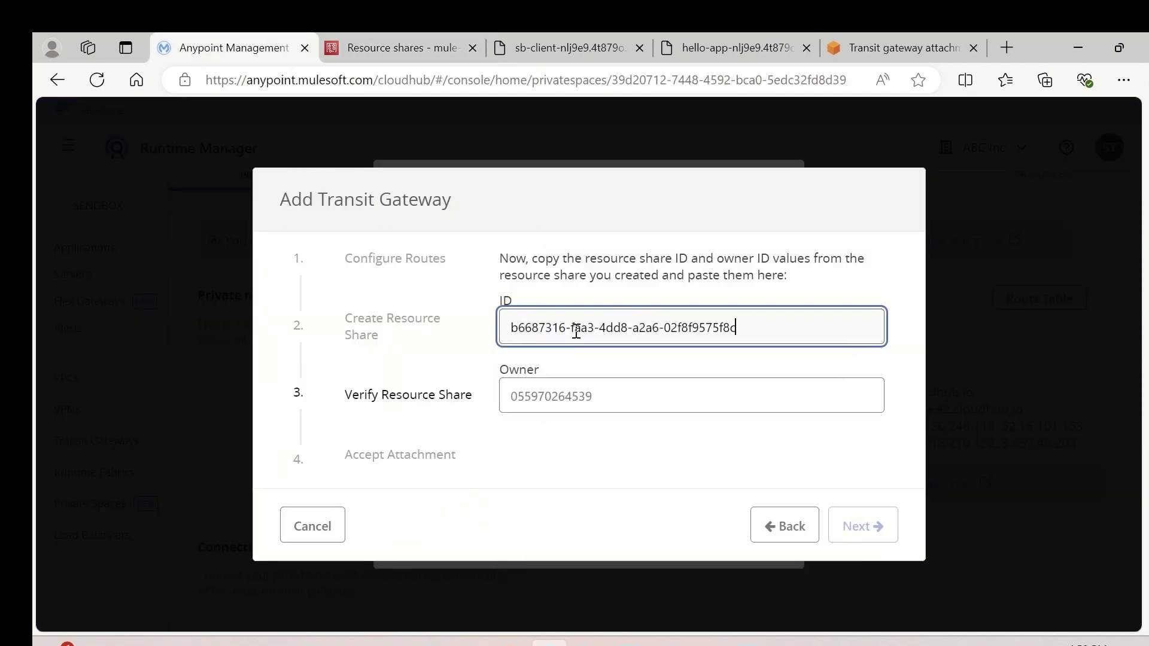
{"action": "left_click", "coordinate": [518, 449]}
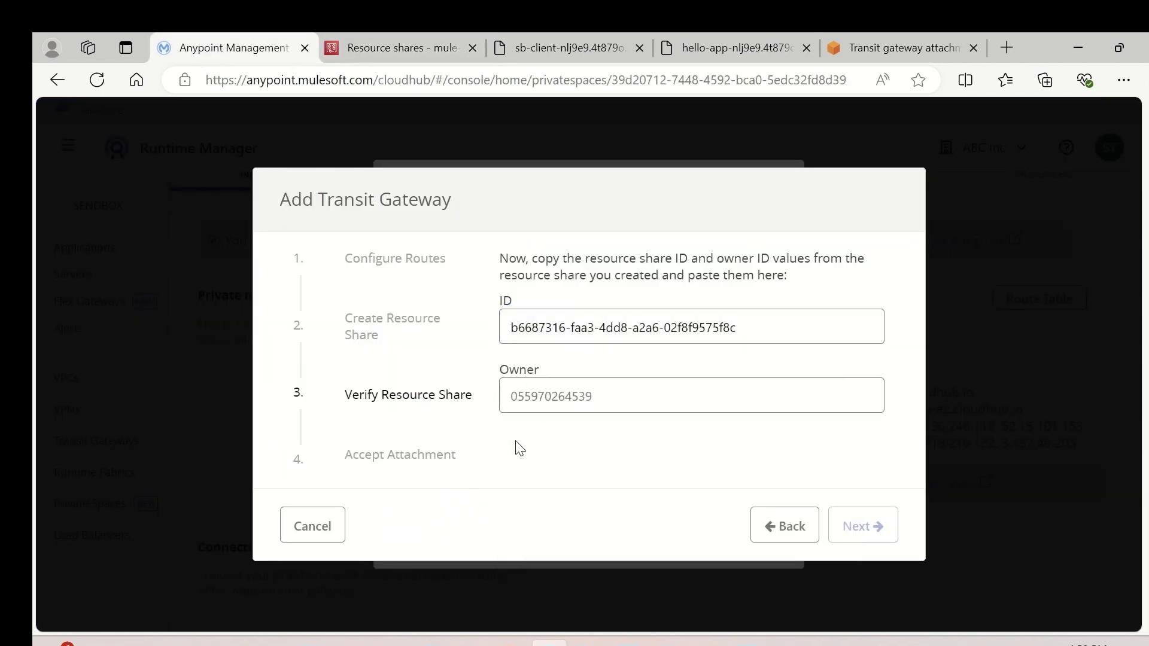
Step: Fill in the Owner field with the resource share's owner account ID from AWS and continue to Accept Attachment
{"action": "left_click", "coordinate": [391, 49]}
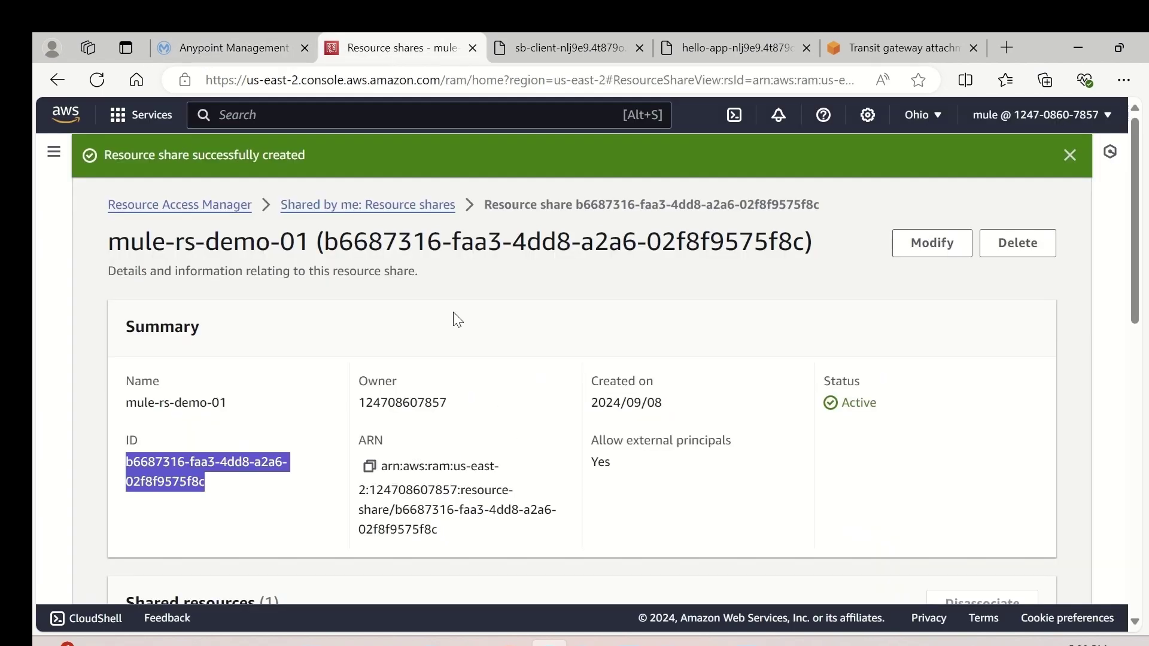
{"action": "double_click", "coordinate": [397, 401]}
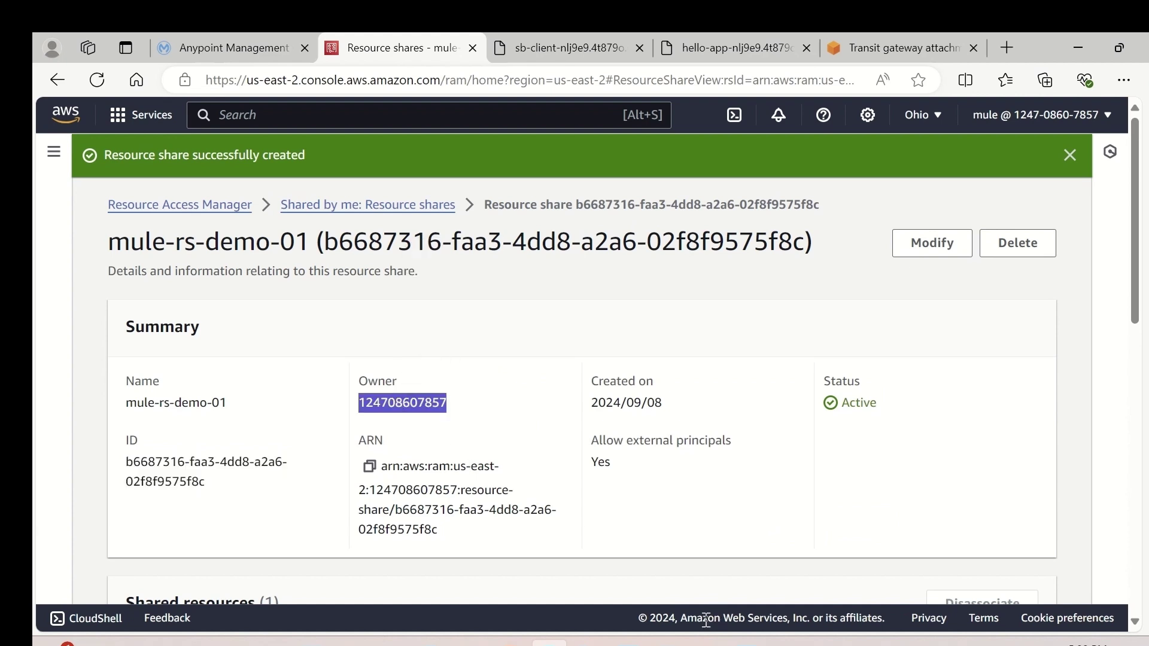
{"action": "left_click", "coordinate": [707, 641]}
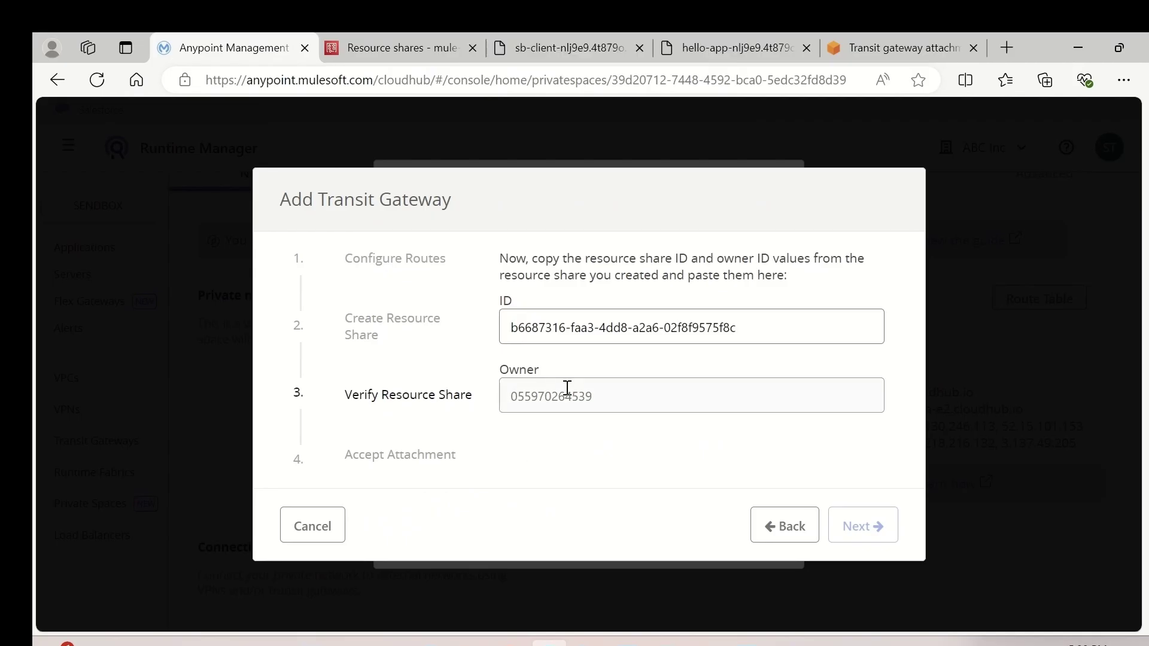
{"action": "left_click", "coordinate": [567, 395]}
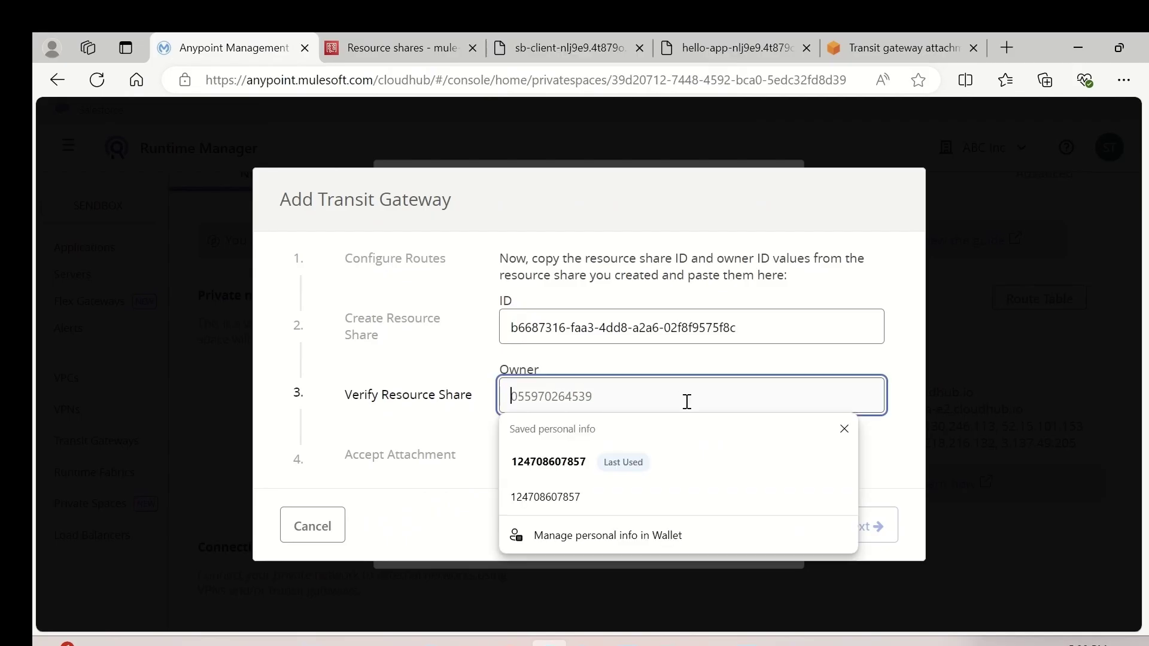
{"action": "key", "text": "Down"}
{"action": "key", "text": "Return"}
{"action": "left_click", "coordinate": [697, 486]}
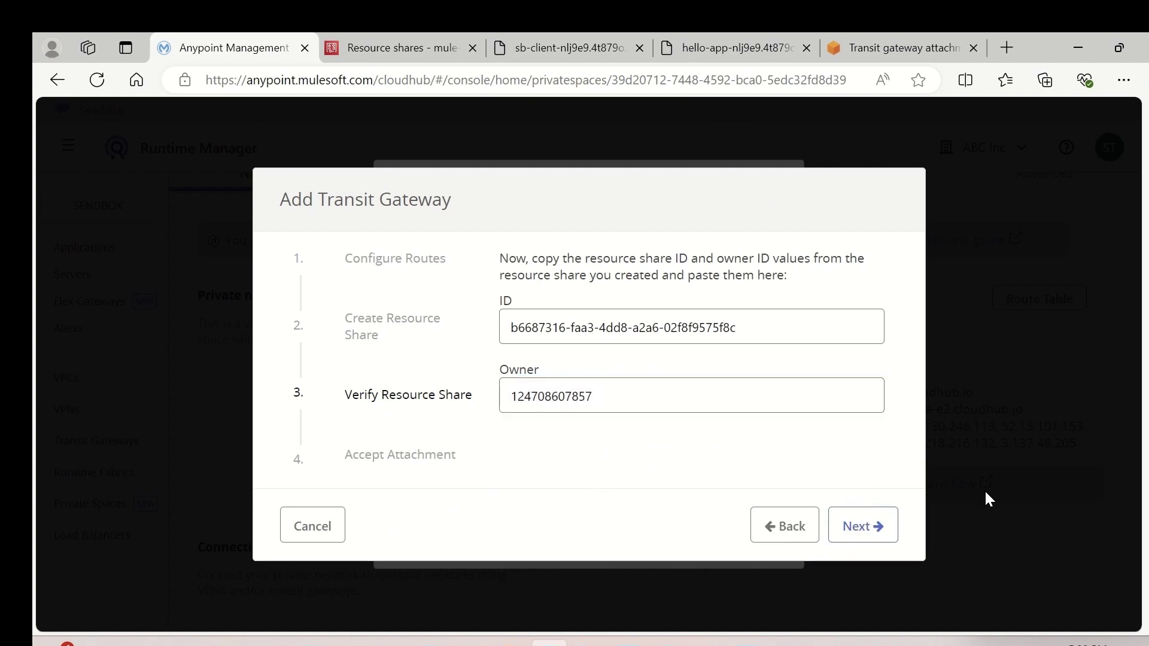
{"action": "left_click", "coordinate": [881, 532]}
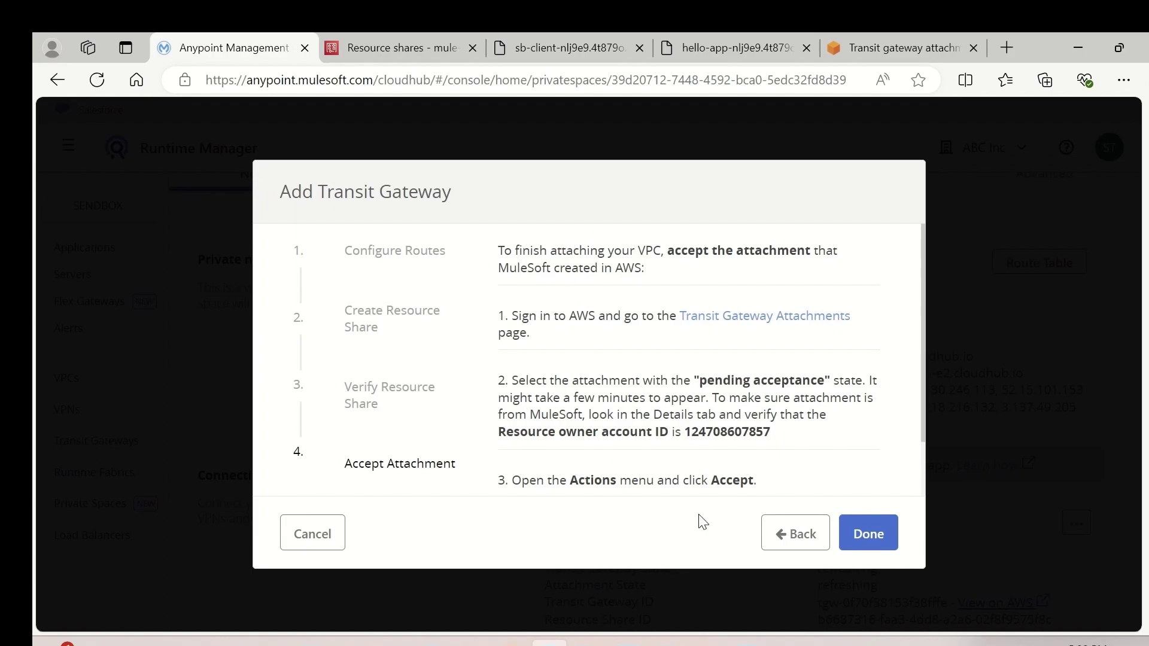
Step: Examine the architecture diagram in PowerPoint and the Accept Attachment instructions in Anypoint, including the required attachment state and owner account
{"action": "left_click", "coordinate": [706, 640]}
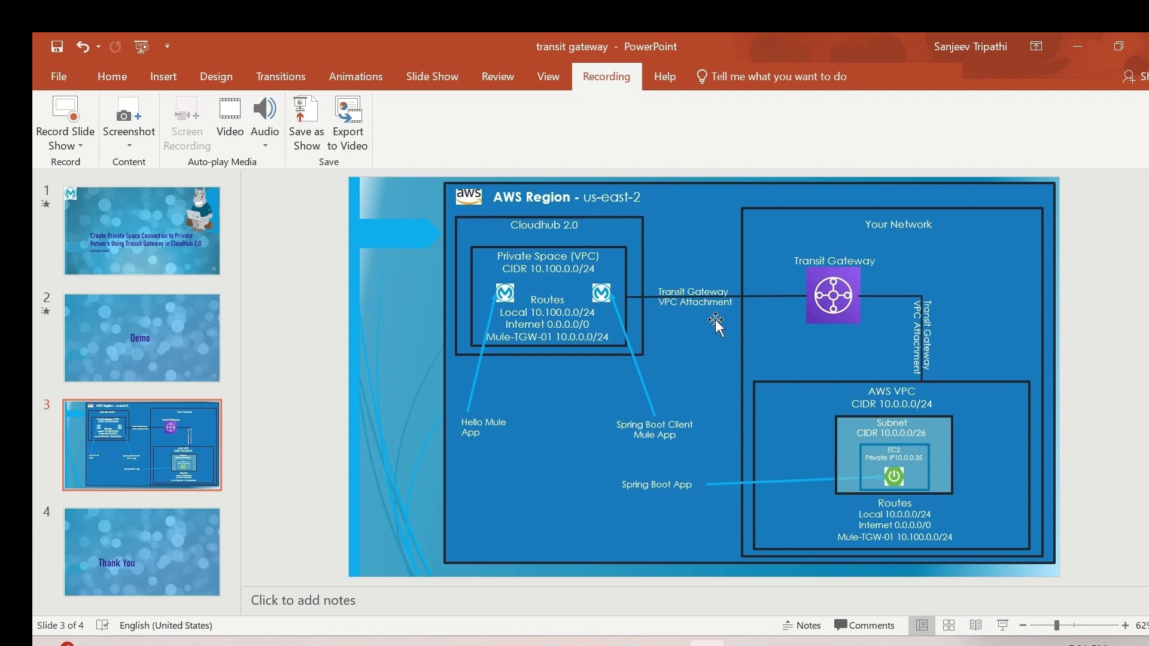
{"action": "left_click", "coordinate": [549, 642]}
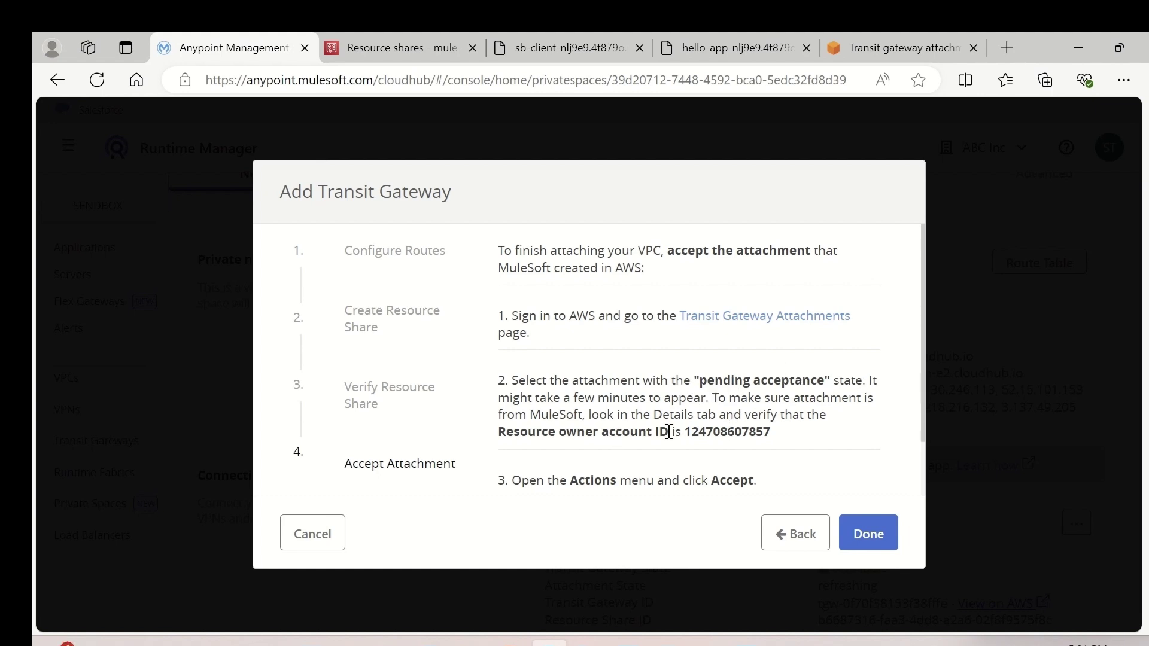
{"action": "double_click", "coordinate": [716, 431]}
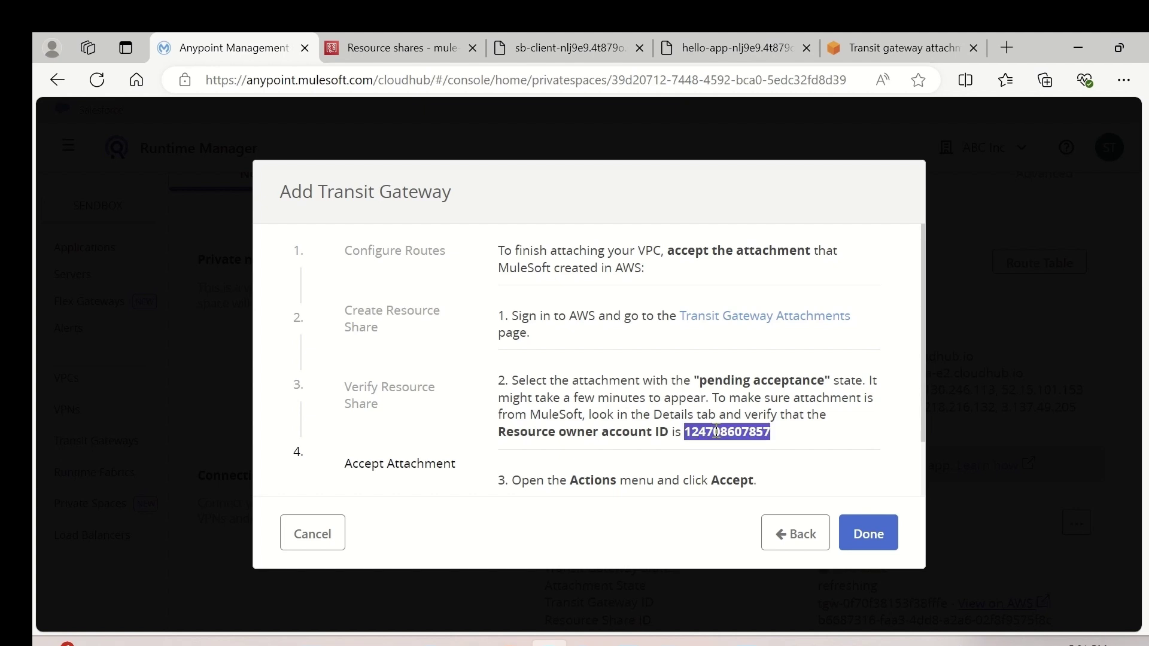
{"action": "left_click", "coordinate": [798, 417]}
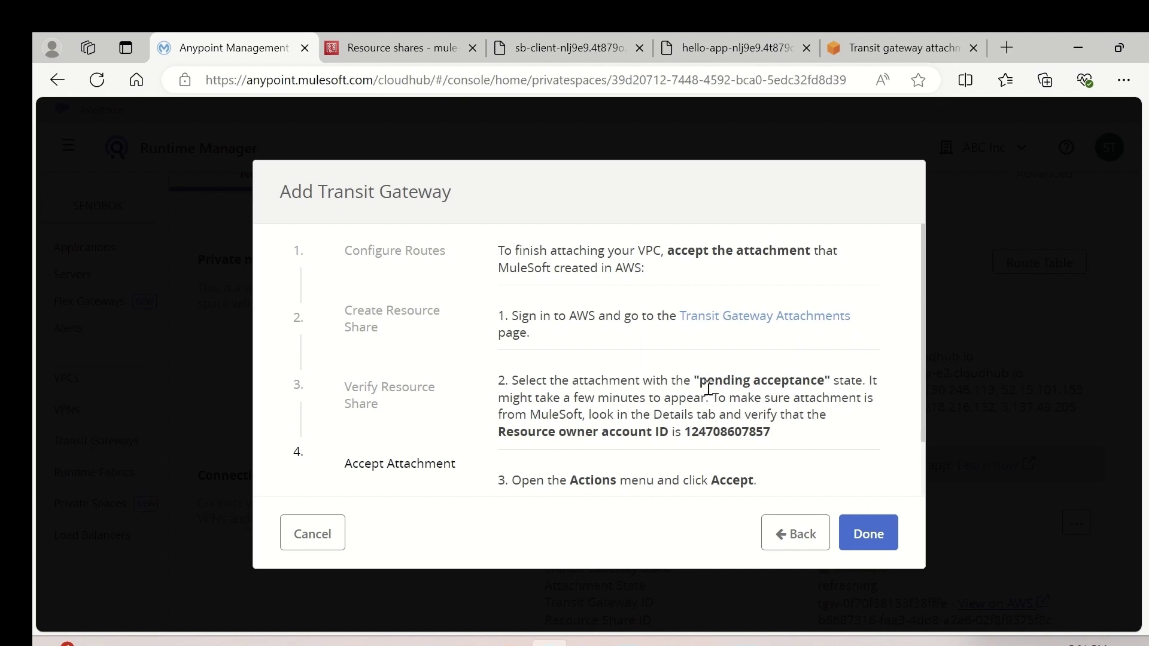
{"action": "left_click_drag", "start_coordinate": [700, 380], "coordinate": [824, 381]}
{"action": "left_click", "coordinate": [775, 390]}
{"action": "mouse_move", "coordinate": [556, 639]}
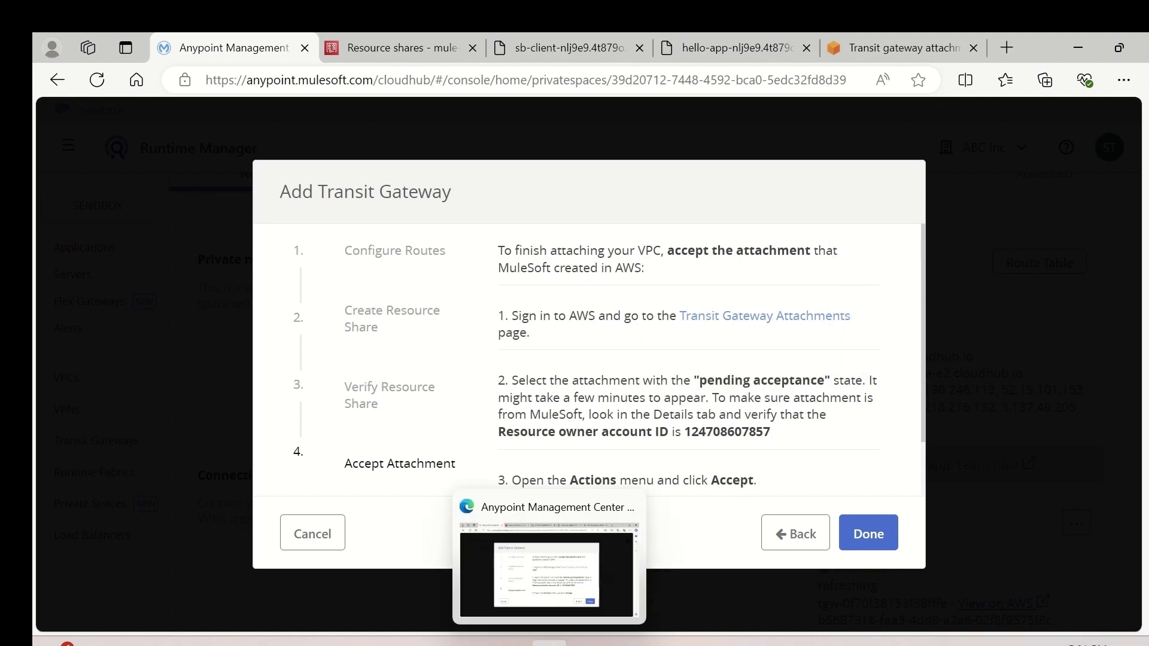
Step: Search the AWS console for "transit gate" and open the Transit gateway attachments page
{"action": "left_click", "coordinate": [397, 47]}
{"action": "left_click", "coordinate": [674, 473]}
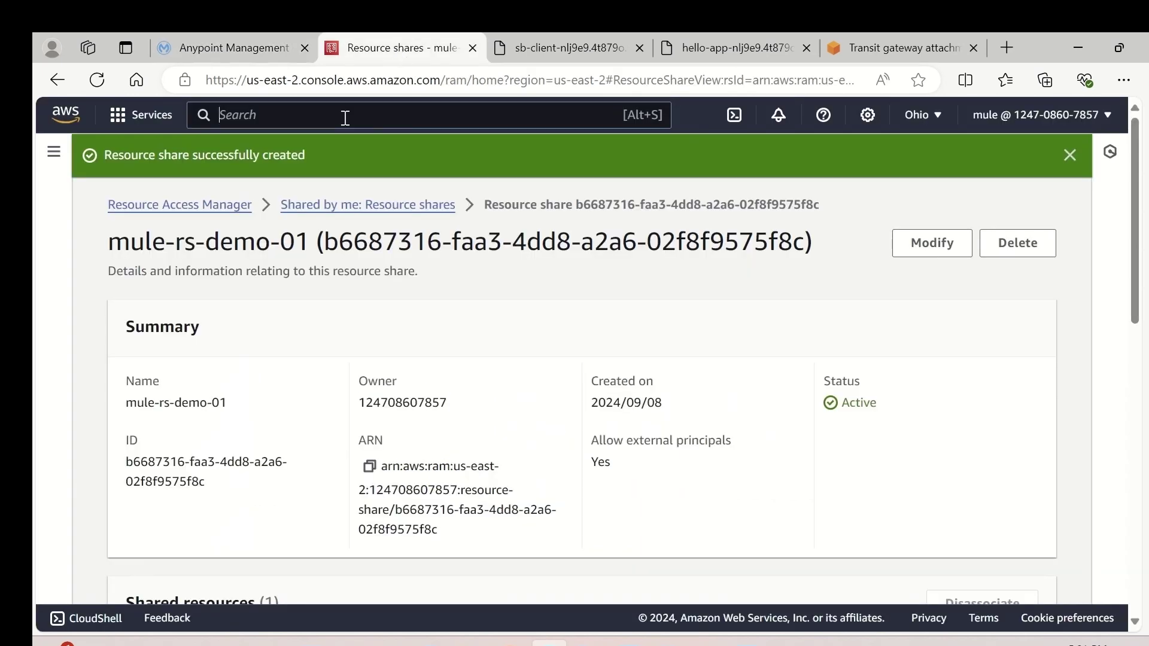
{"action": "left_click", "coordinate": [345, 115]}
{"action": "type", "text": "transit gate"}
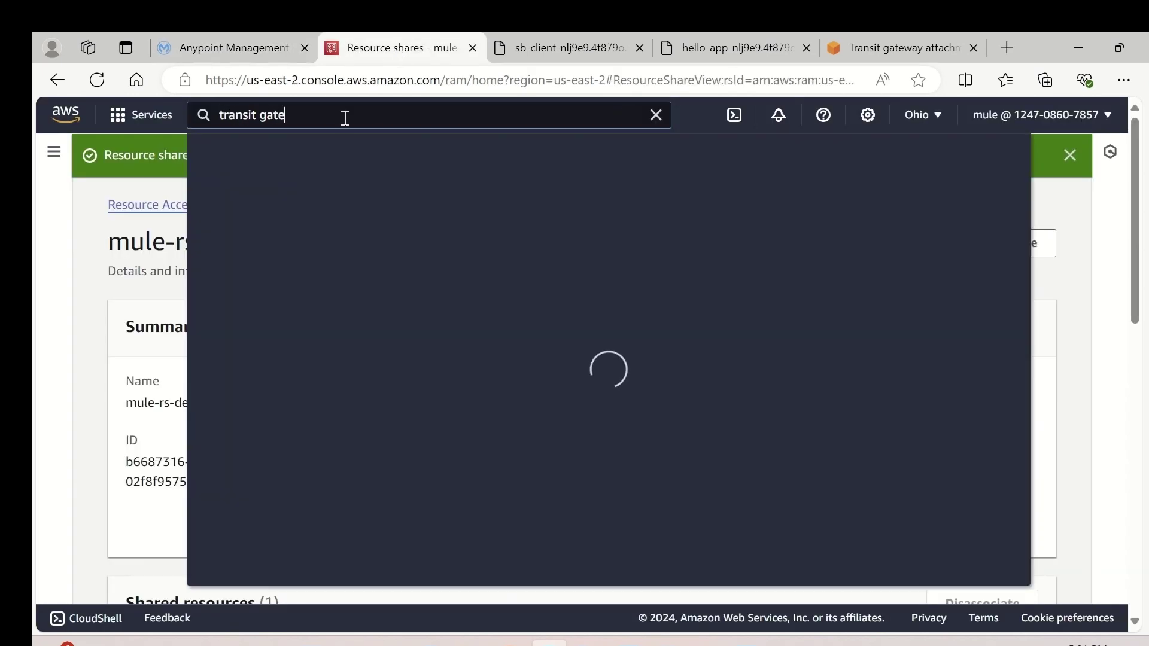
{"action": "left_click", "coordinate": [601, 404]}
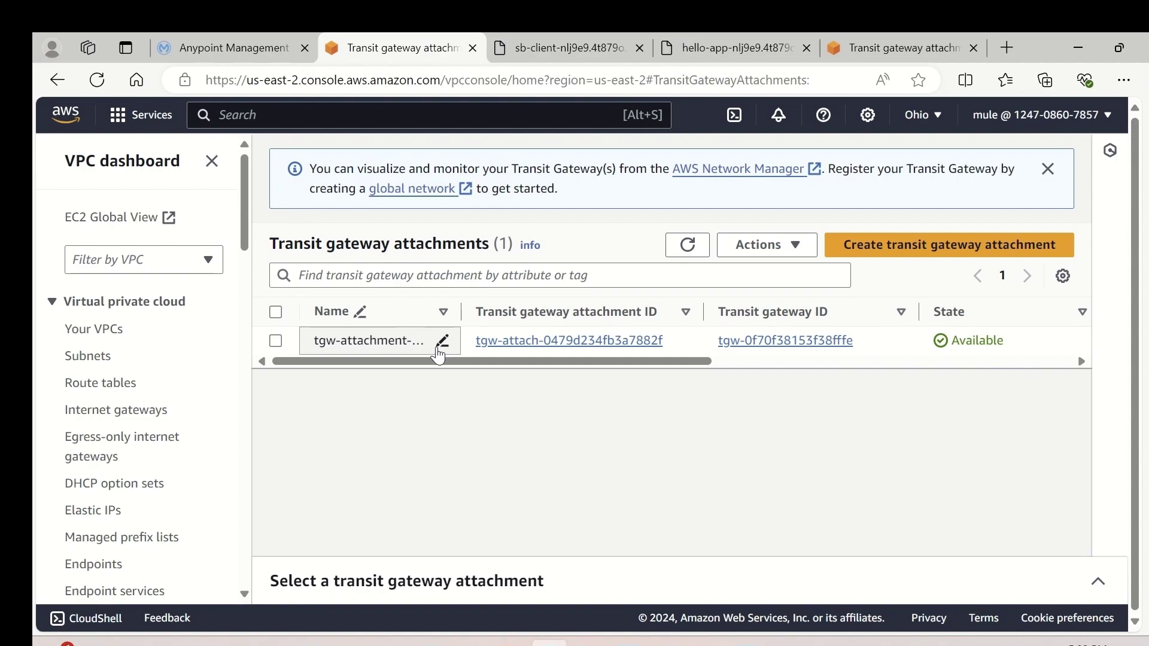
Step: Compare the AWS transit gateway attachments list with the VPC attachments in the PowerPoint architecture diagram
{"action": "key", "text": "alt+Tab"}
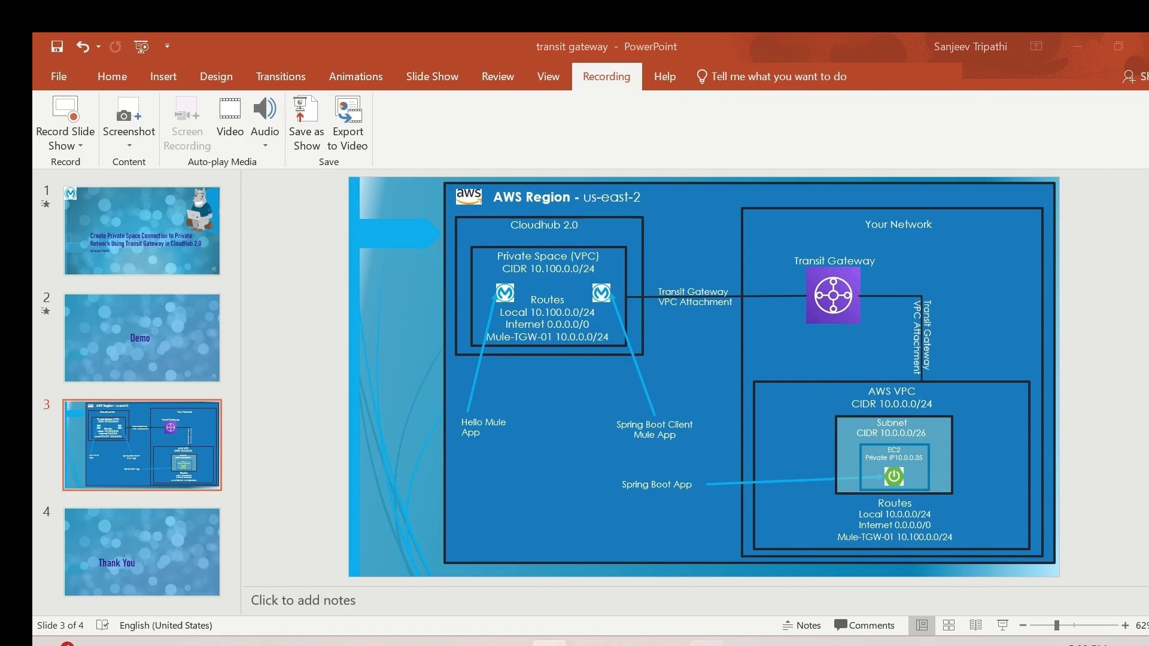
{"action": "key", "text": "alt+Tab"}
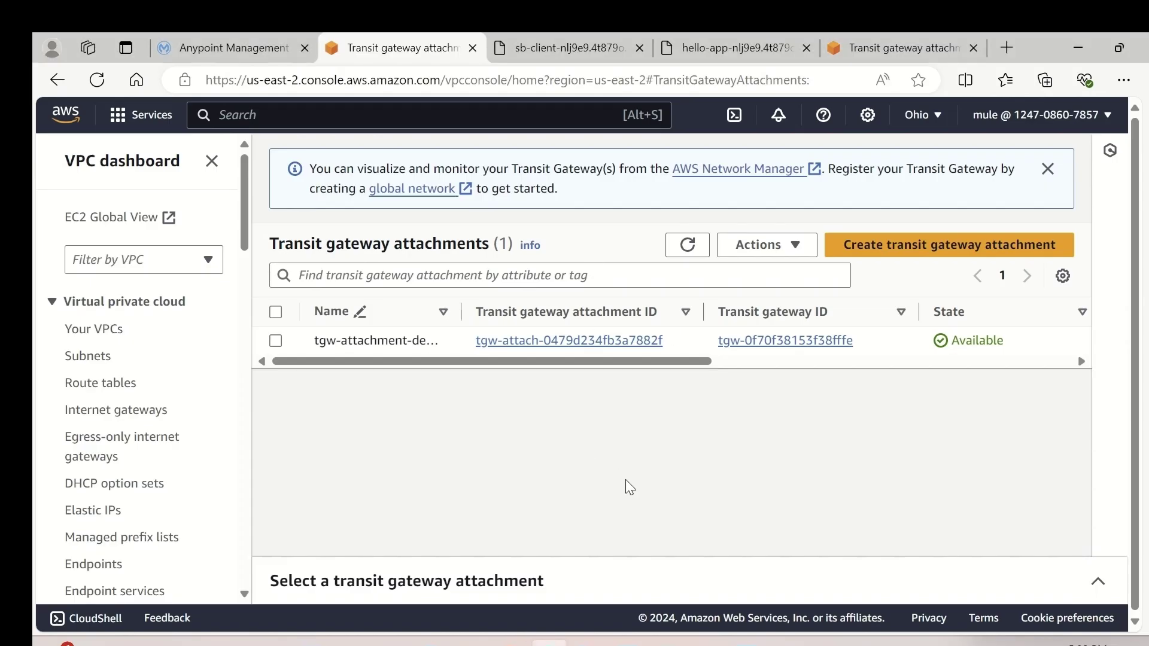
{"action": "left_click", "coordinate": [731, 637]}
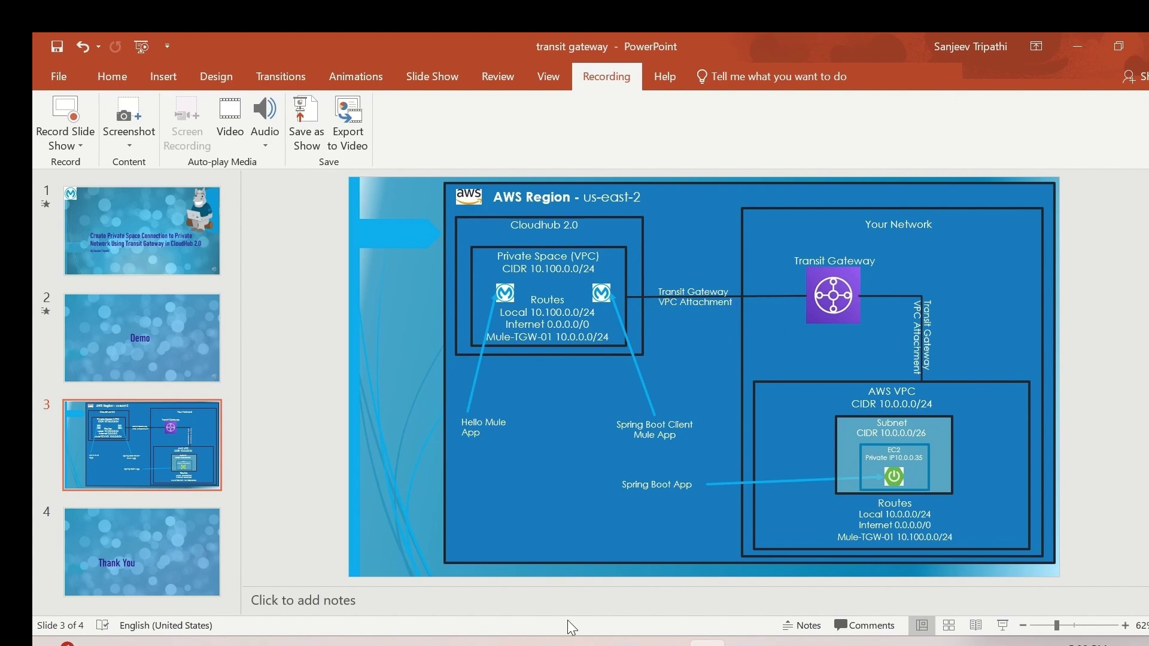
{"action": "left_click", "coordinate": [549, 642]}
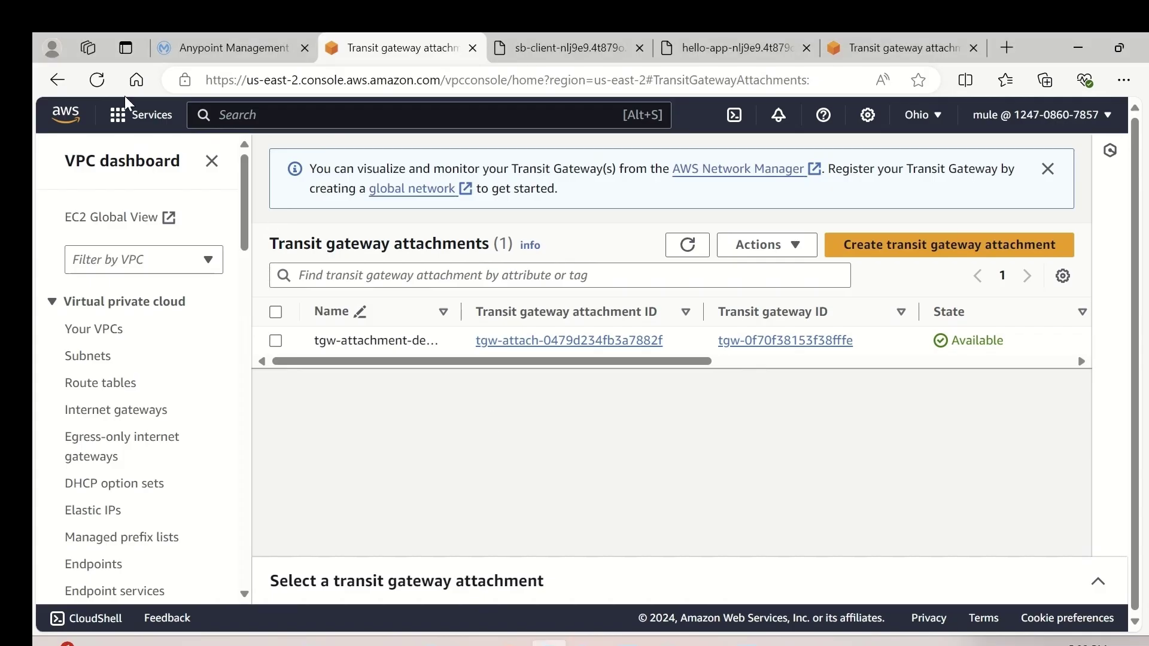
Step: Refresh the transit gateway attachments list and name the pending acceptance attachment mule-tgw-attch
{"action": "left_click", "coordinate": [96, 80]}
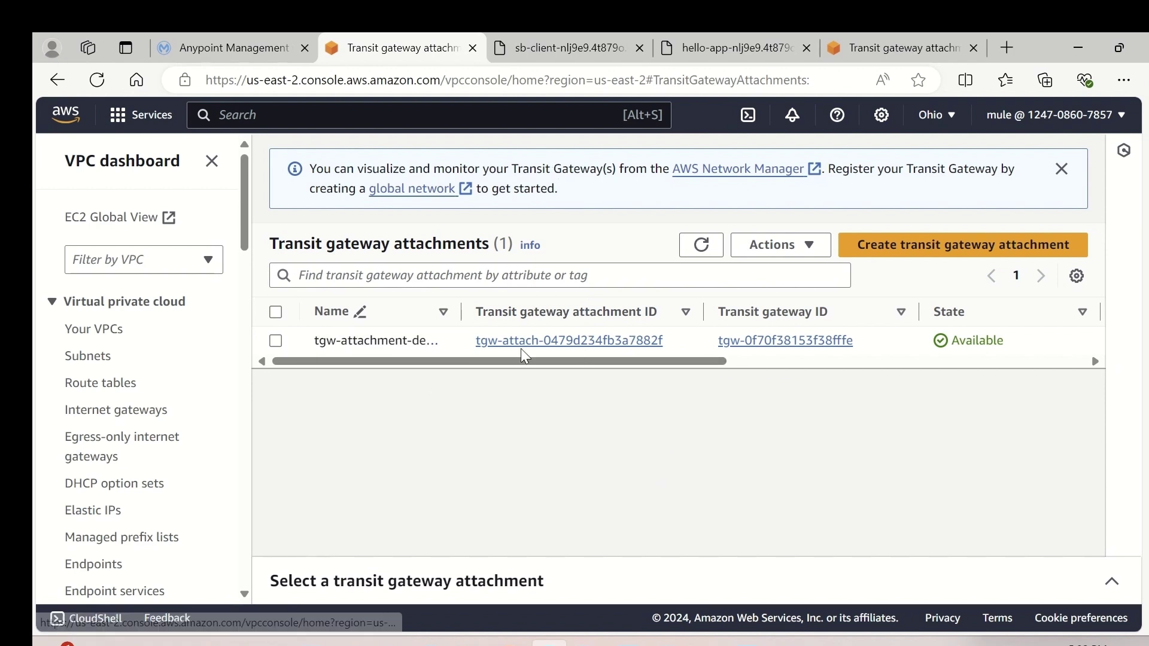
{"action": "left_click", "coordinate": [700, 247]}
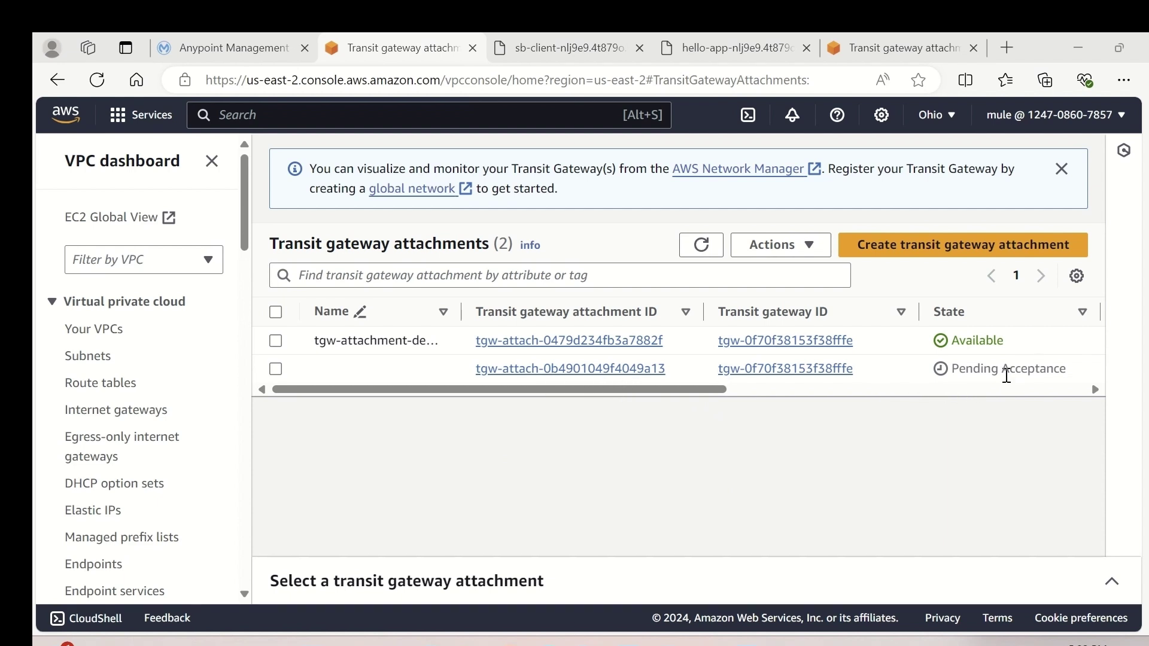
{"action": "left_click", "coordinate": [441, 375]}
{"action": "type", "text": "mule-"}
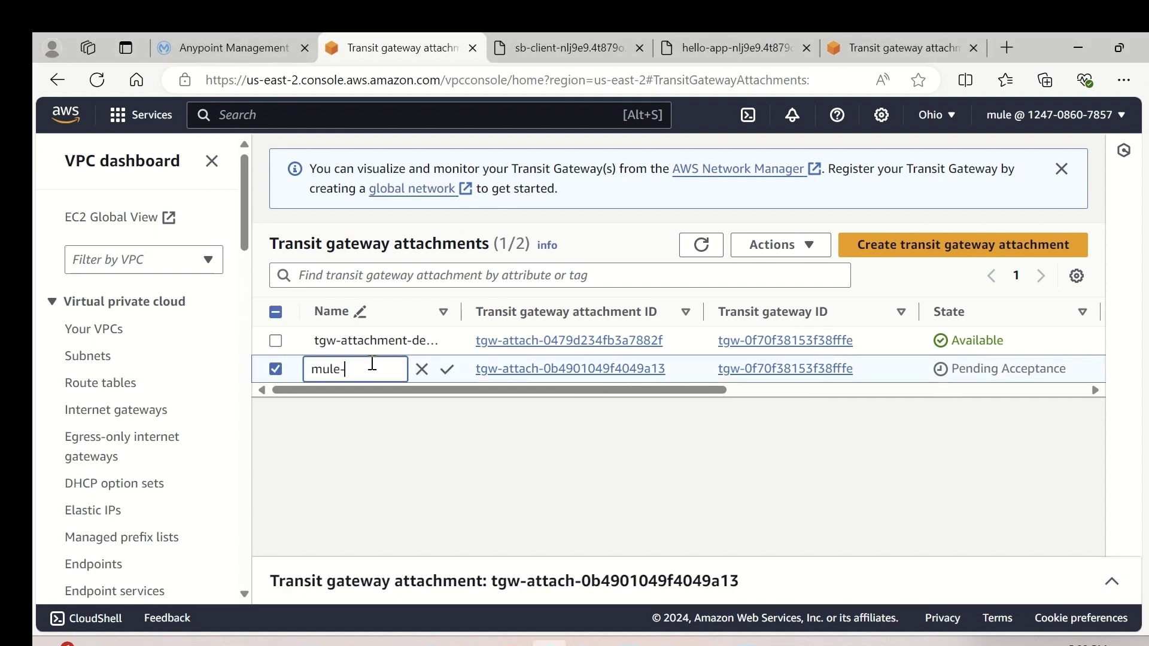
{"action": "type", "text": "tgw-attch"}
{"action": "left_click", "coordinate": [448, 369]}
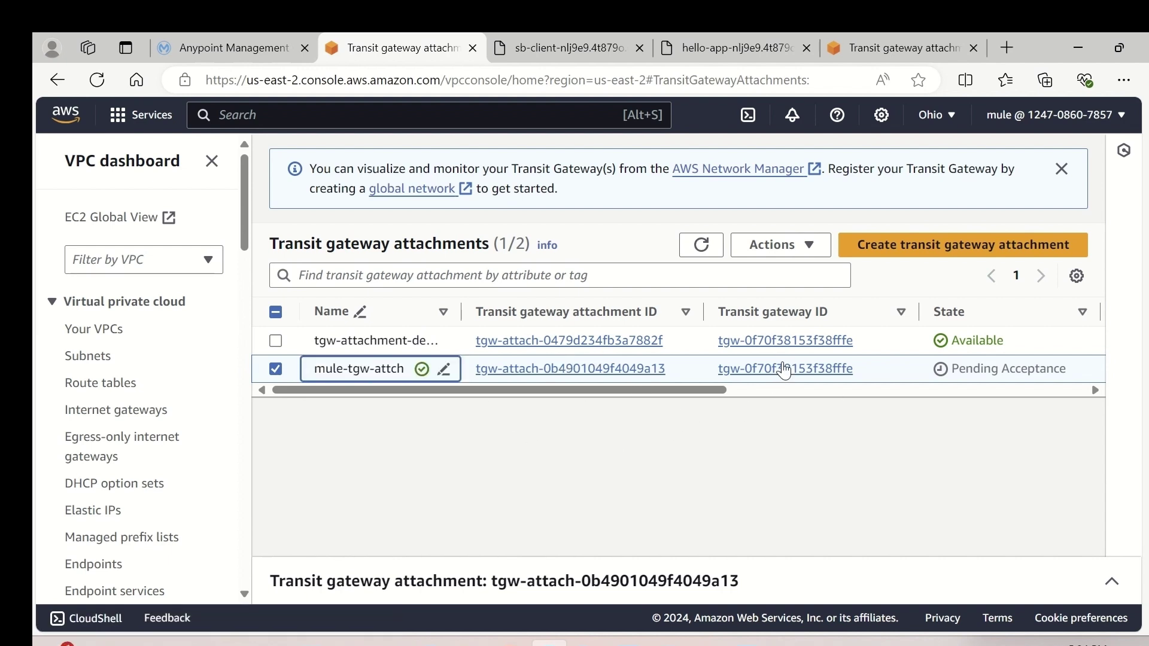
Step: Open the details of the mule-tgw-attch attachment and compare its owner account IDs with the Accept Attachment instructions in Anypoint
{"action": "left_click", "coordinate": [617, 369]}
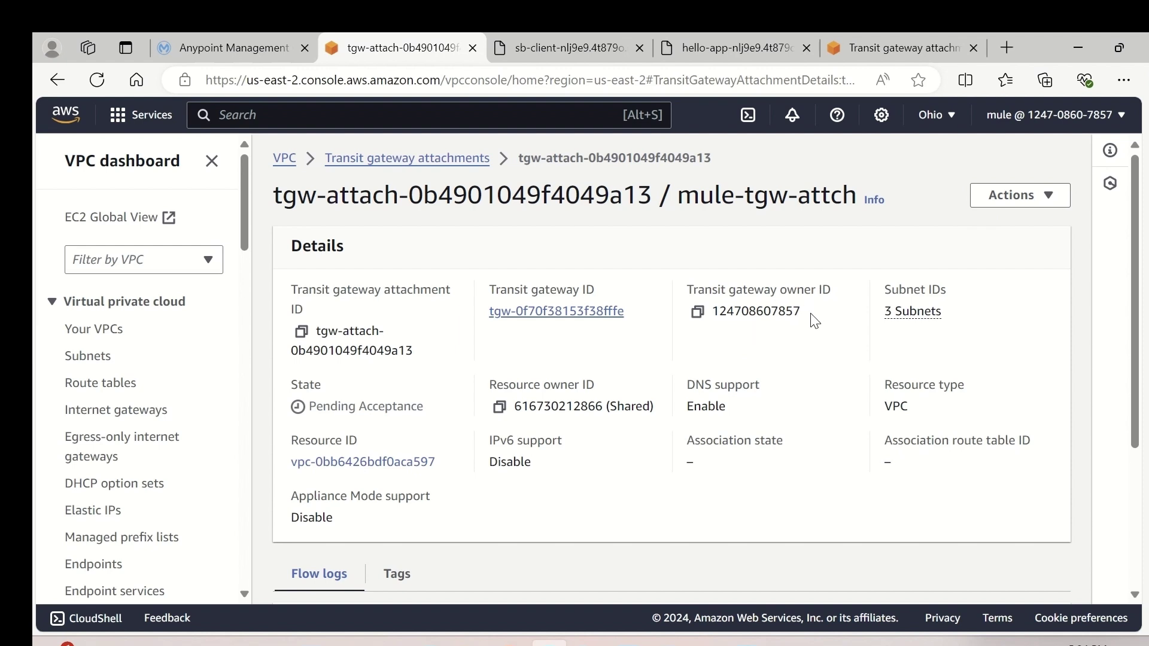
{"action": "left_click", "coordinate": [254, 44]}
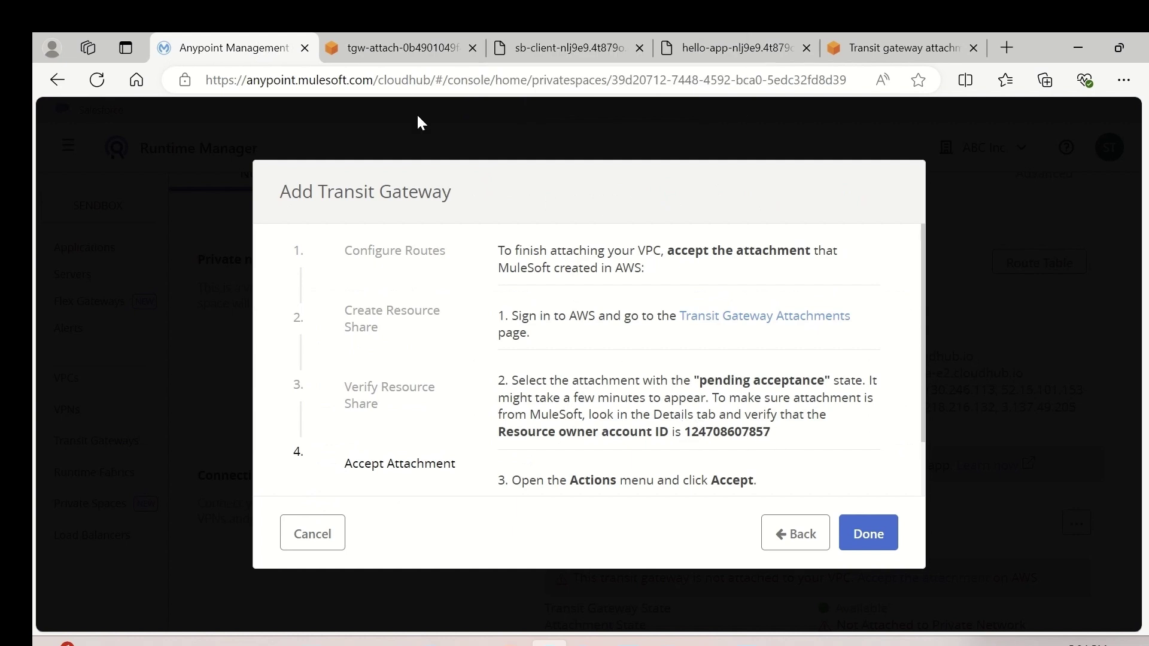
{"action": "left_click", "coordinate": [396, 60]}
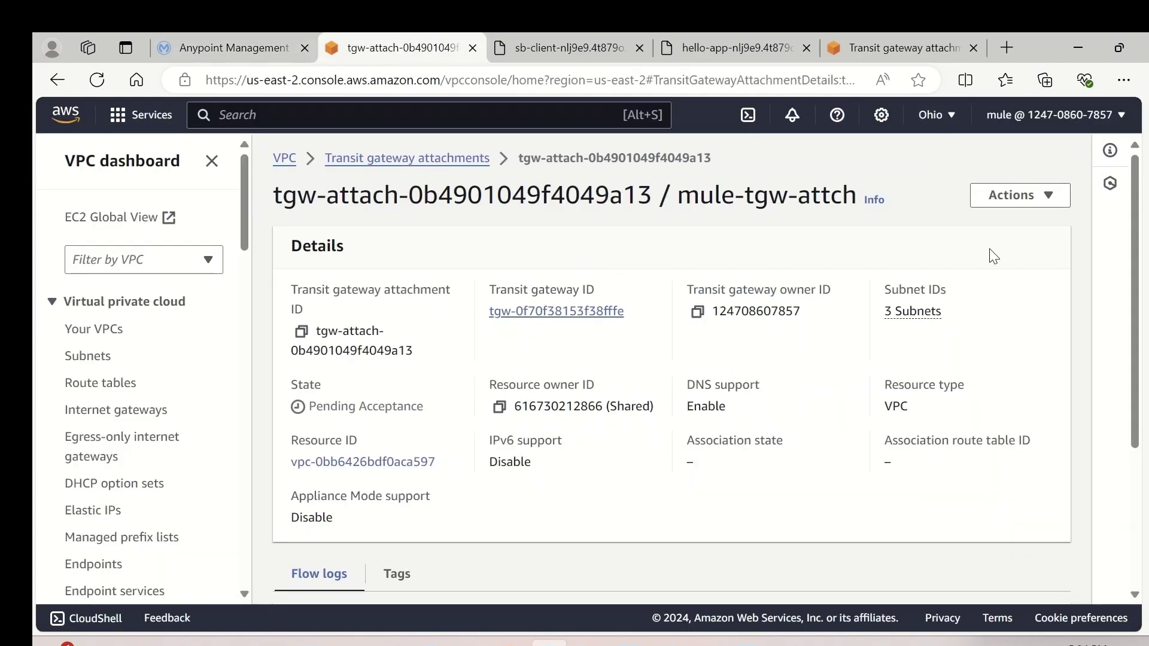
Step: Accept the mule-tgw-attch transit gateway attachment and refresh the attachments list
{"action": "left_click", "coordinate": [1010, 198]}
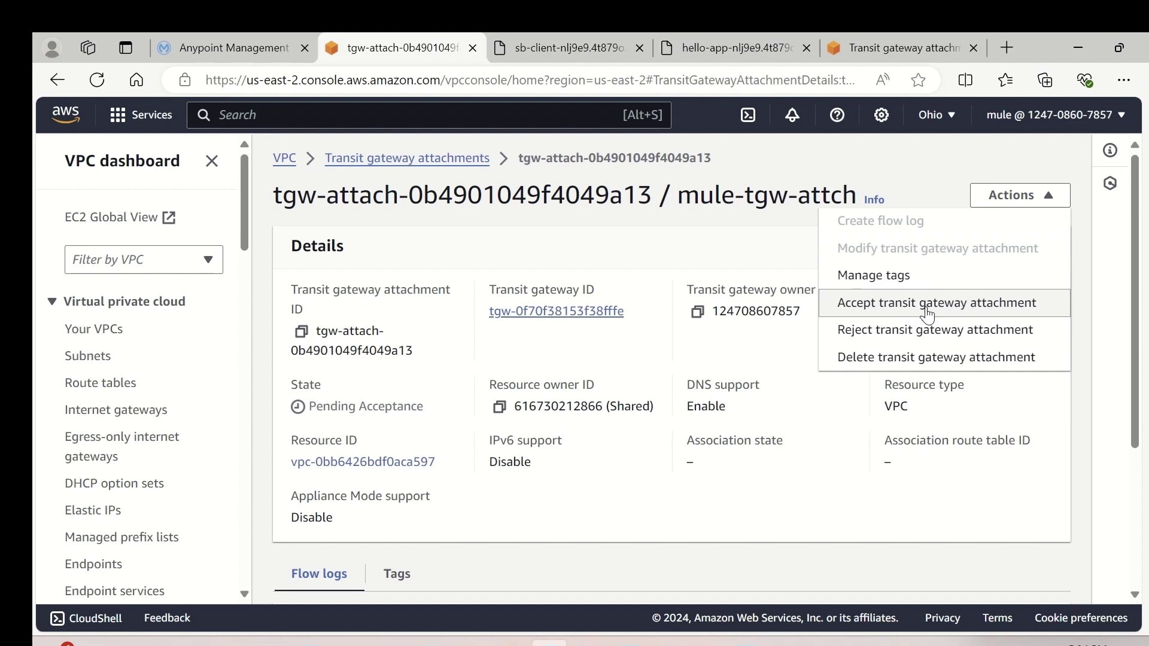
{"action": "left_click", "coordinate": [964, 308]}
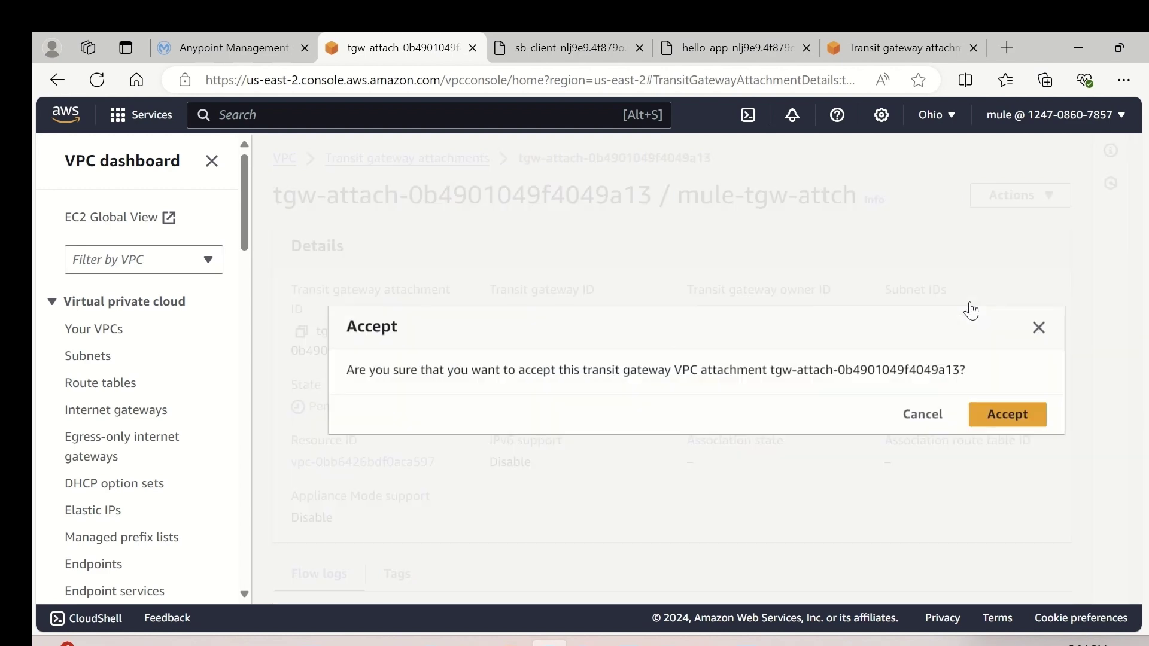
{"action": "left_click", "coordinate": [976, 418]}
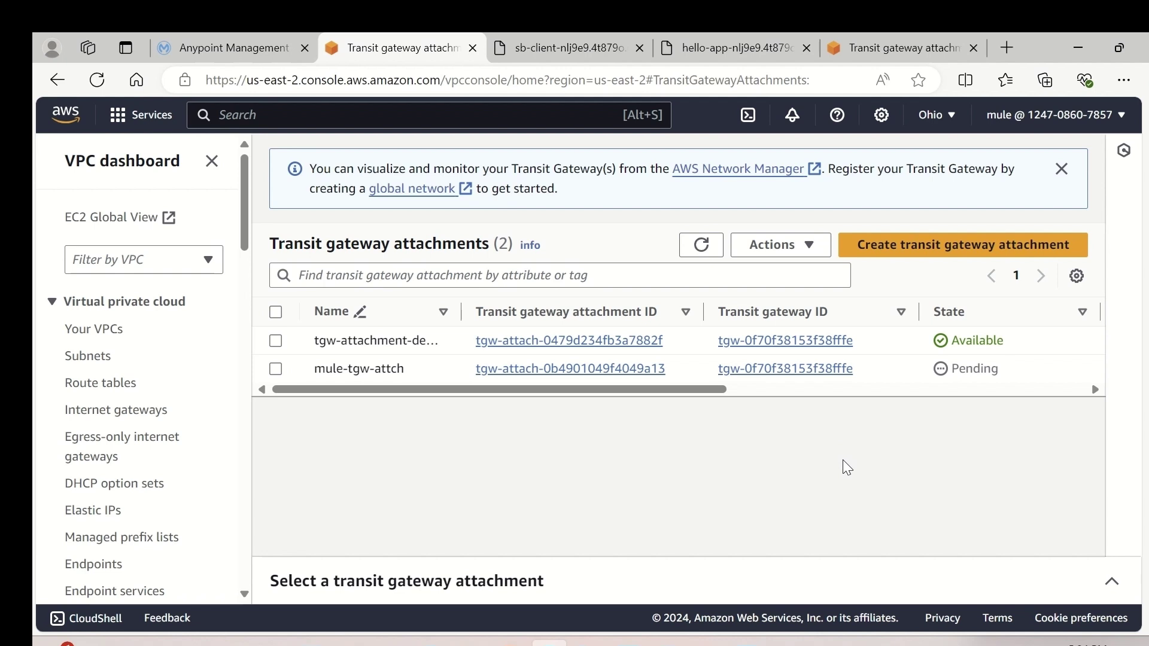
{"action": "key", "text": "F5"}
{"action": "left_click", "coordinate": [97, 80]}
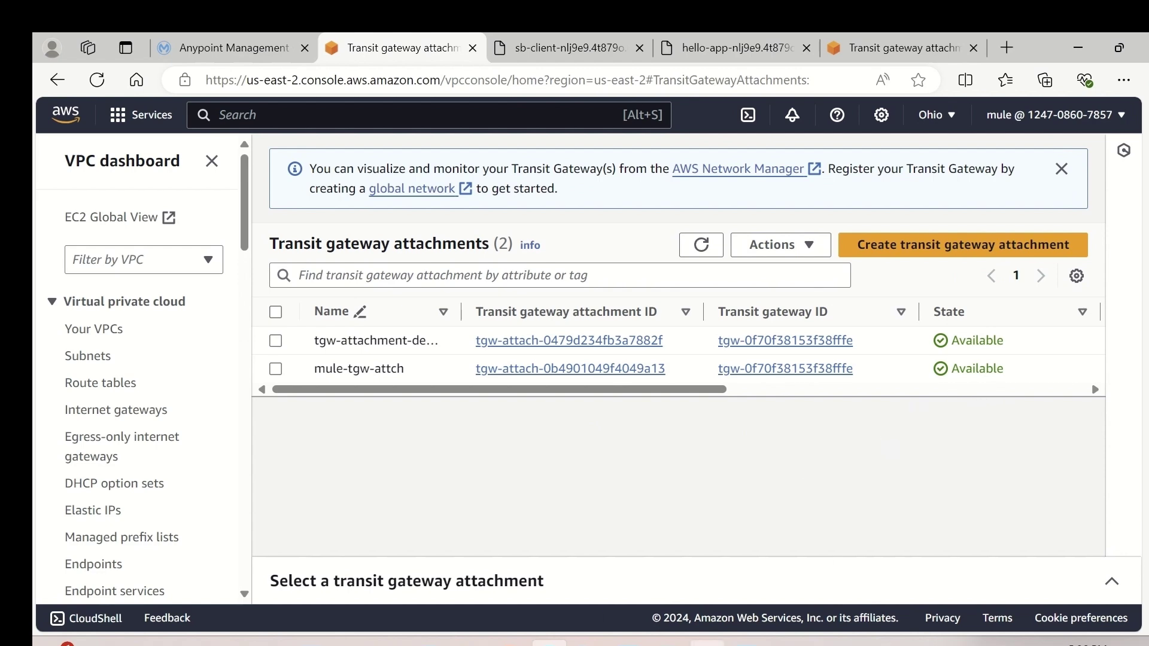
{"action": "left_click", "coordinate": [706, 642]}
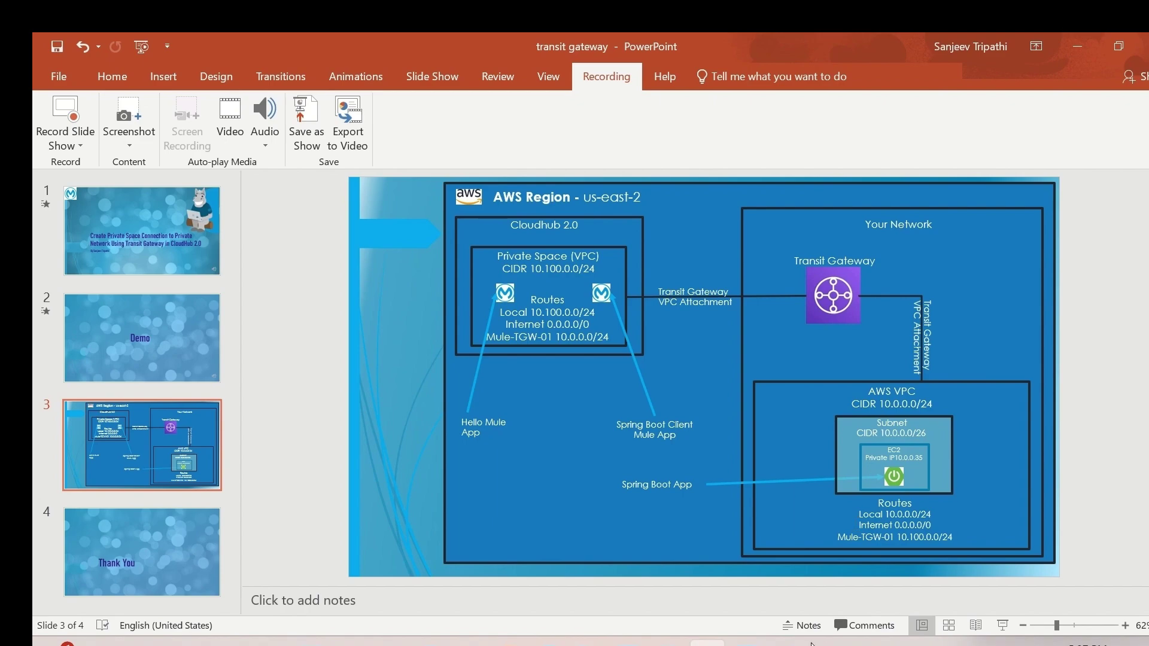
{"action": "mouse_move", "coordinate": [785, 643]}
{"action": "left_click", "coordinate": [730, 576]}
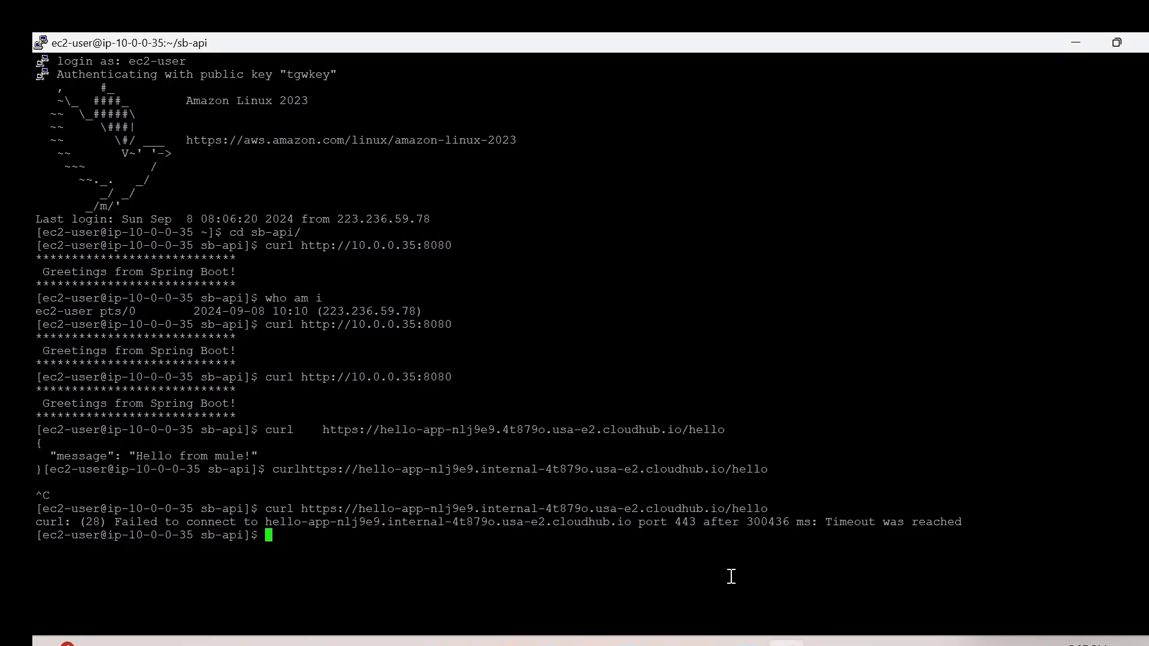
{"action": "triple_click", "coordinate": [667, 549]}
{"action": "left_click", "coordinate": [160, 542]}
{"action": "key", "text": "Up"}
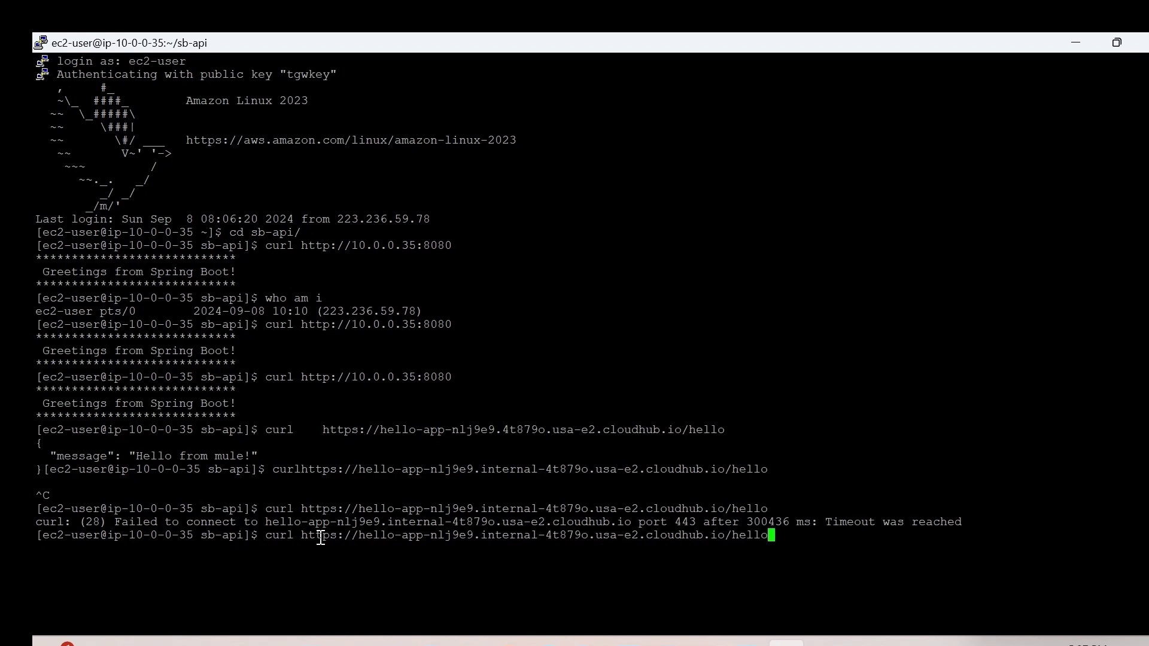
{"action": "key", "text": "Return"}
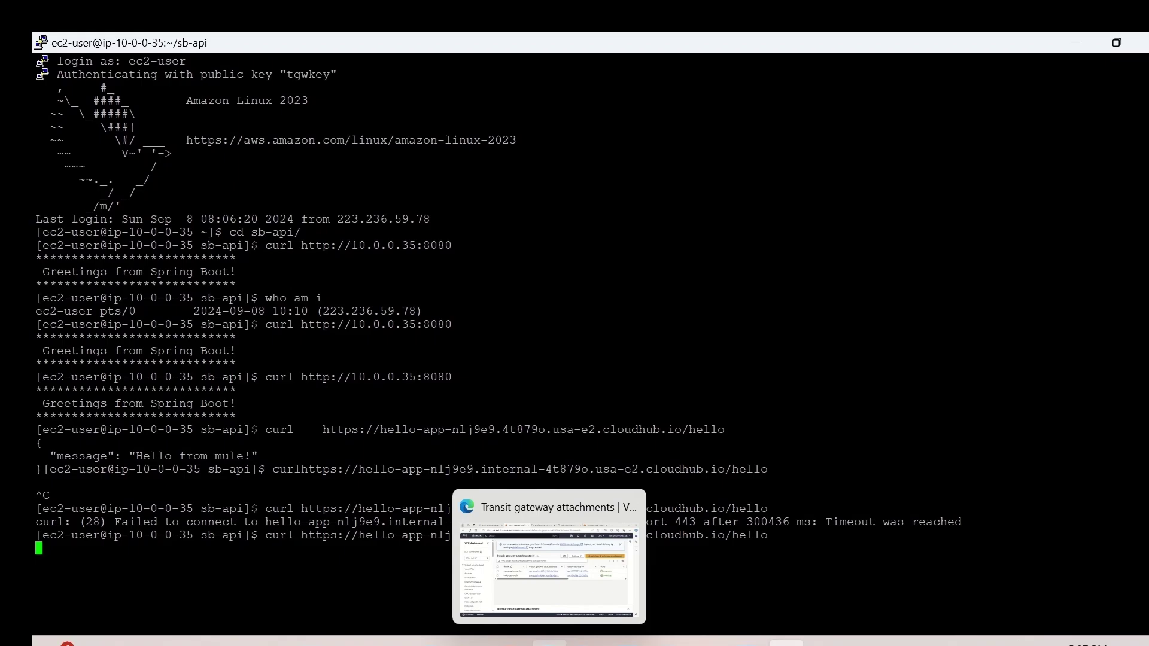
{"action": "left_click", "coordinate": [550, 643]}
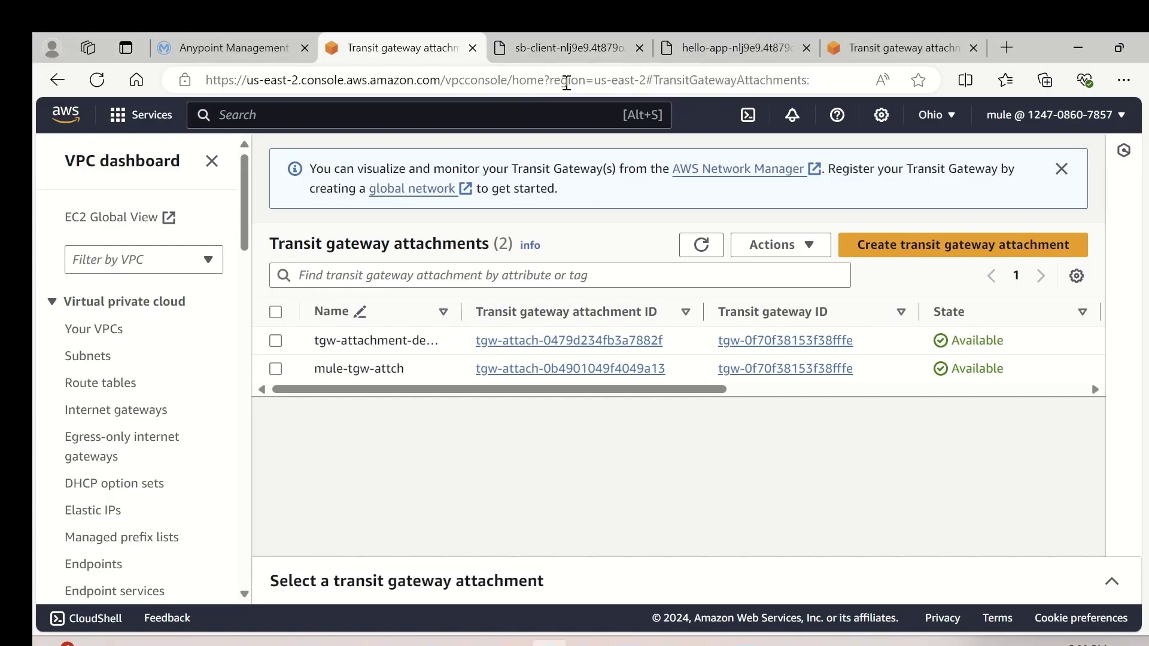
{"action": "left_click", "coordinate": [559, 48]}
{"action": "left_click", "coordinate": [526, 74]}
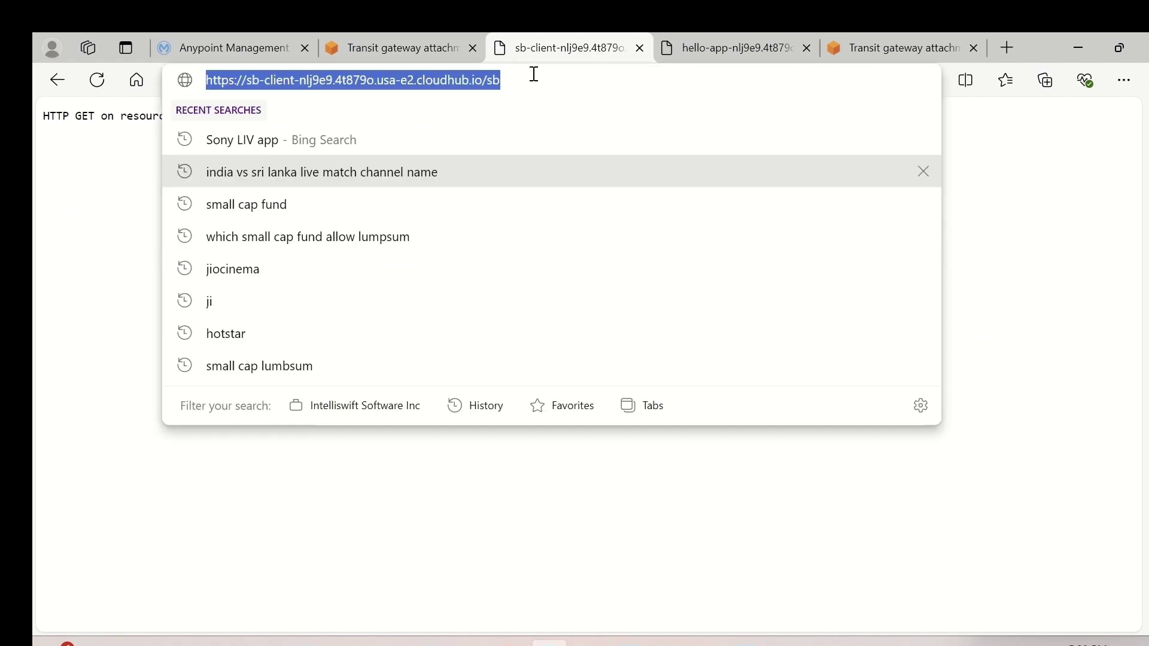
{"action": "key", "text": "Return"}
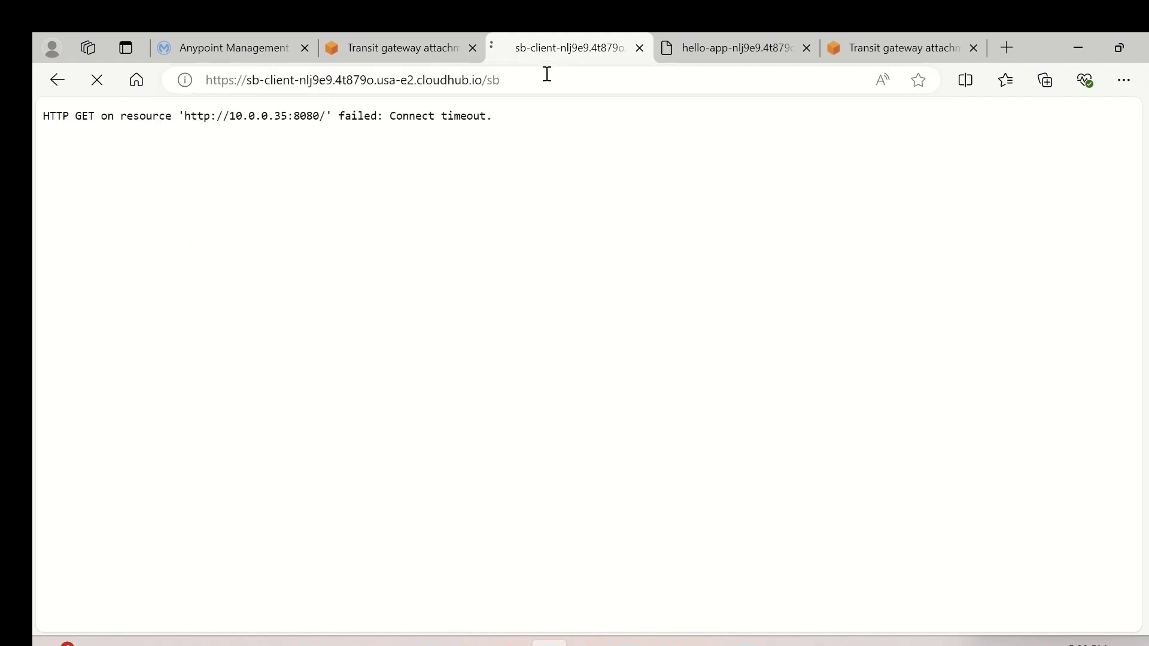